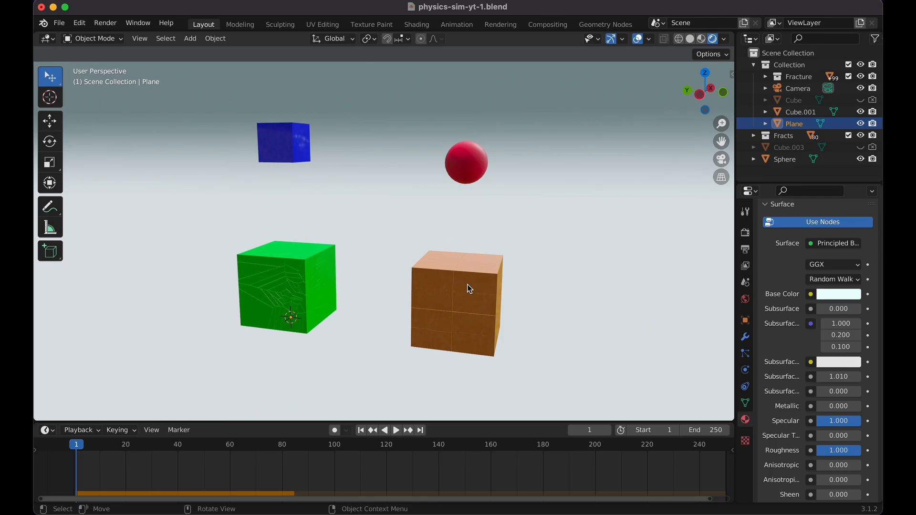
key("space")
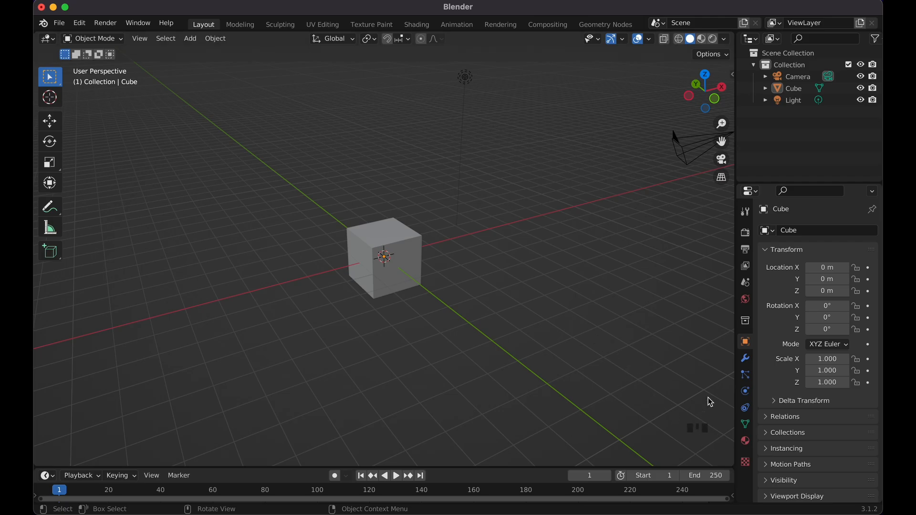
left_click(562, 360)
scroll(553, 297, "down", 5)
scroll(553, 297, "up", 5)
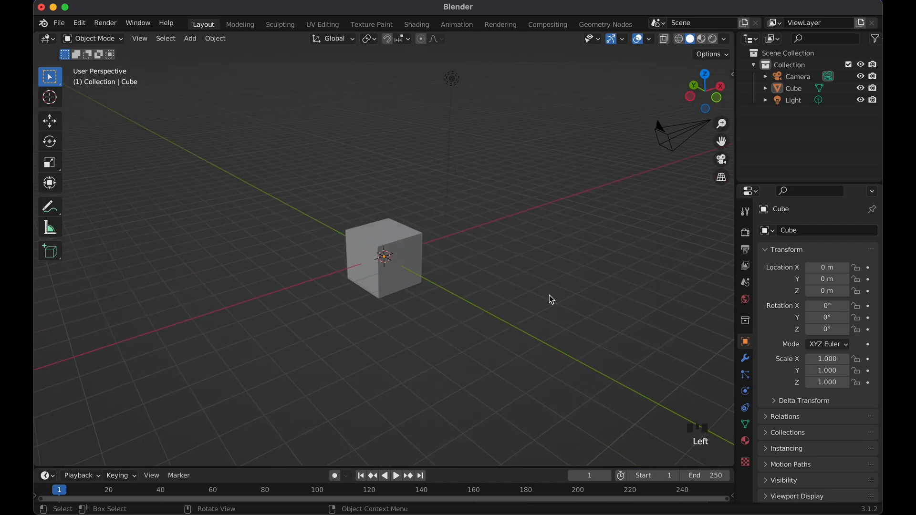
Step: Move the default cube up 1 m along the Z axis and deselect it
left_click(393, 243)
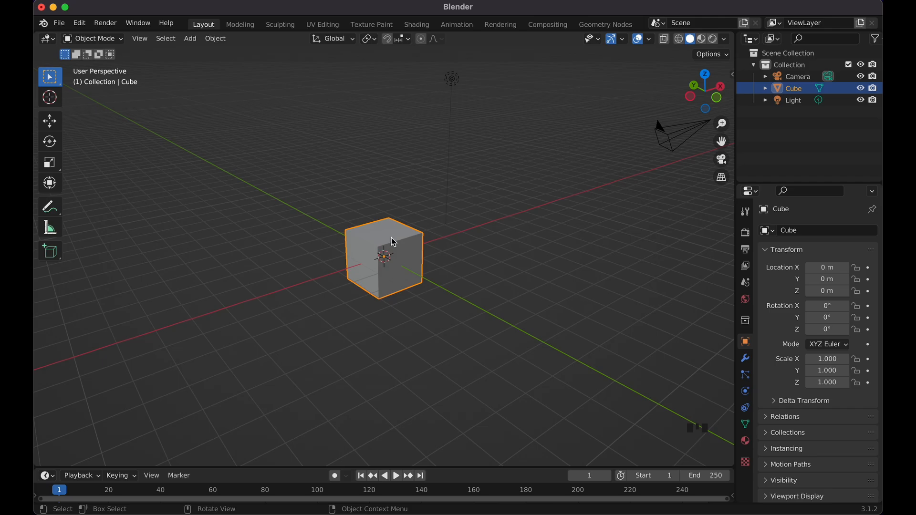
key("g")
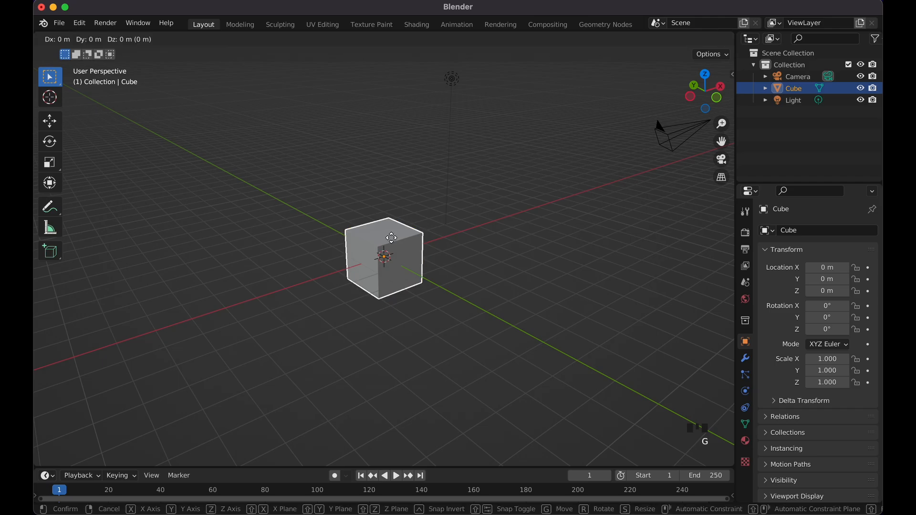
key("z")
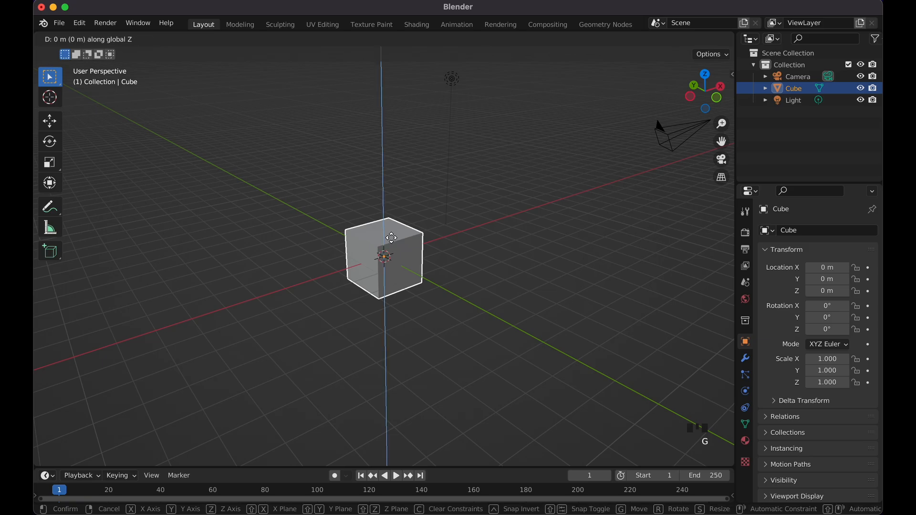
key("1")
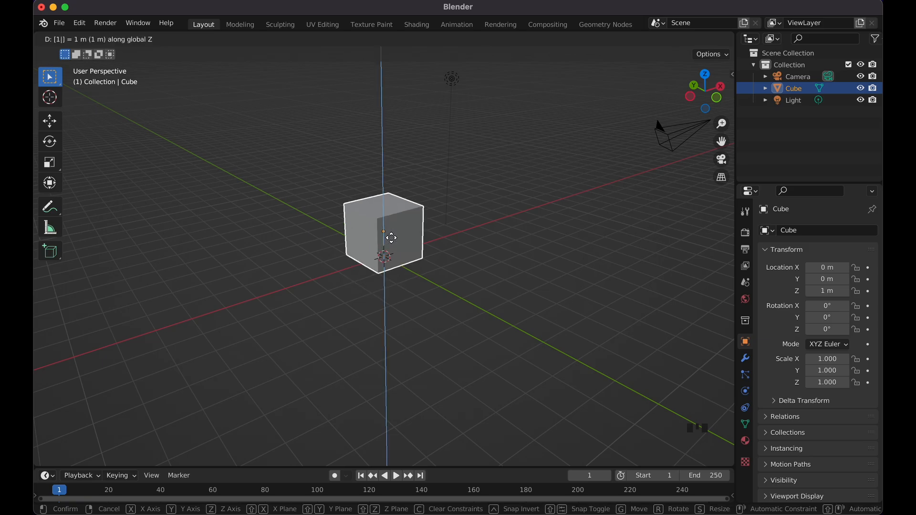
key("Return")
left_click(456, 270)
scroll(456, 270, "left", 5)
scroll(456, 270, "down", 5)
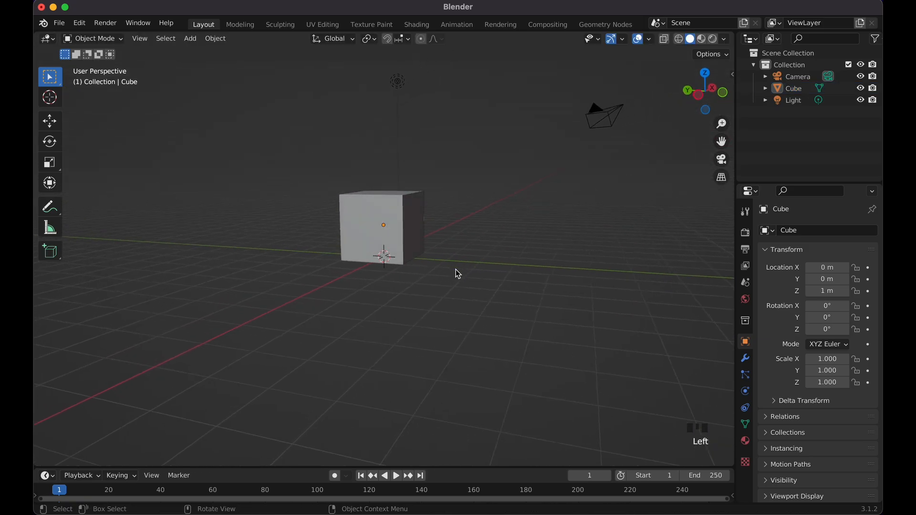
scroll(456, 270, "up", 5)
scroll(456, 270, "right", 5)
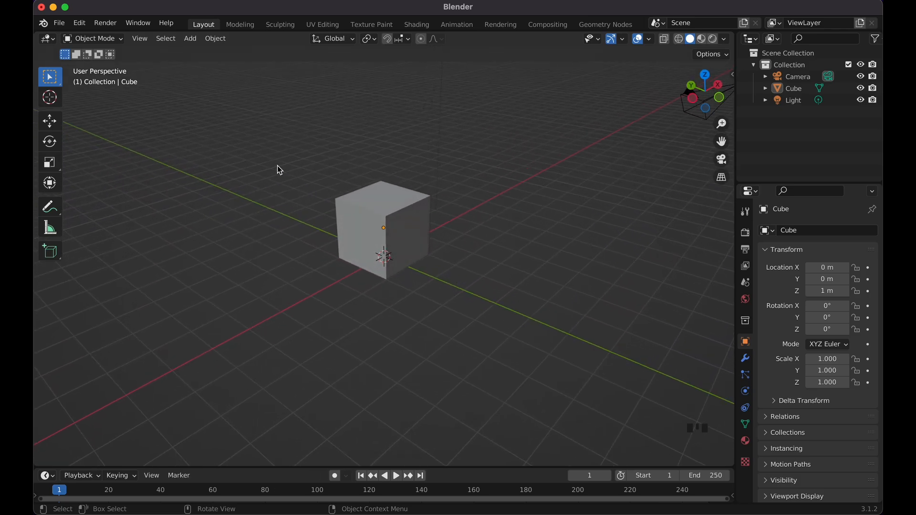
Step: Enable the Object: Cell Fracture add-on in the preferences and close the preferences window
left_click(80, 25)
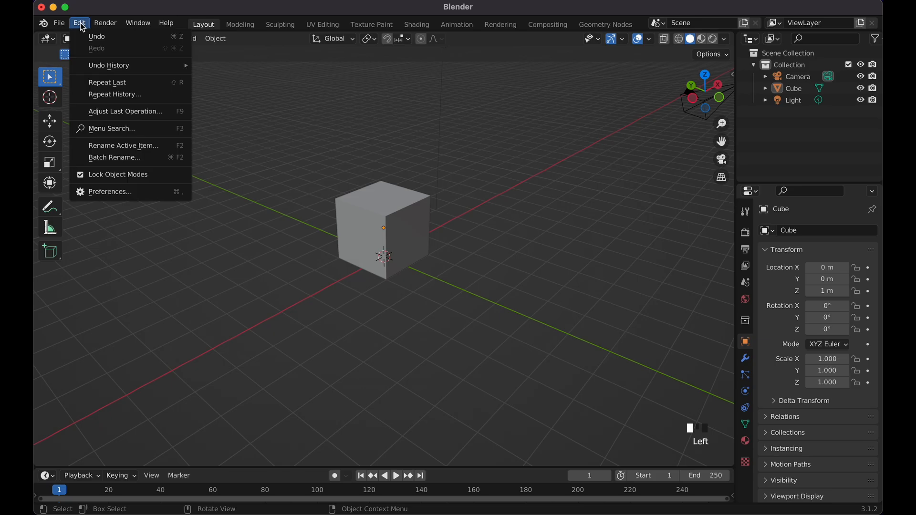
left_click(131, 191)
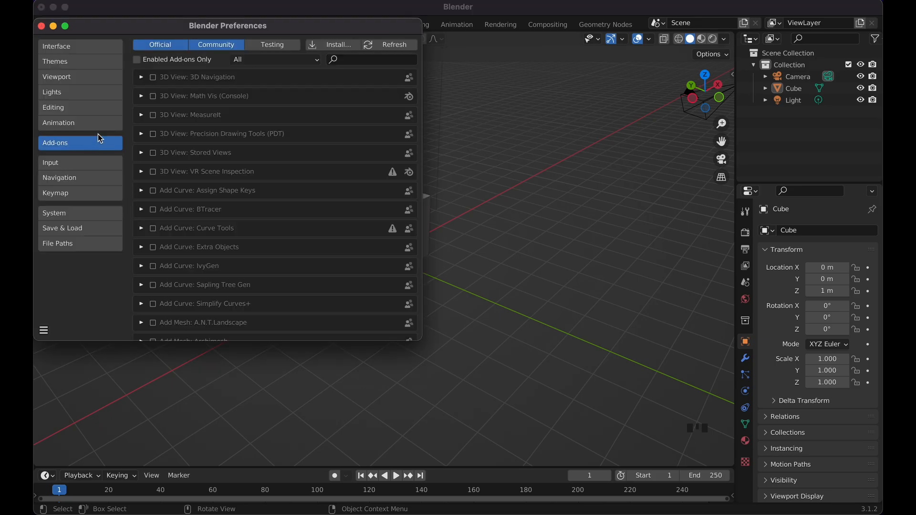
left_click(371, 60)
type("cell")
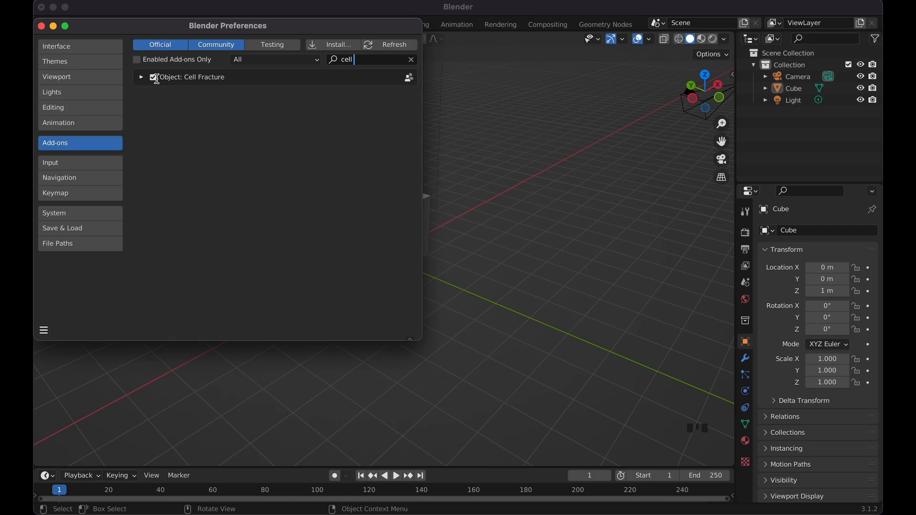
left_click(41, 26)
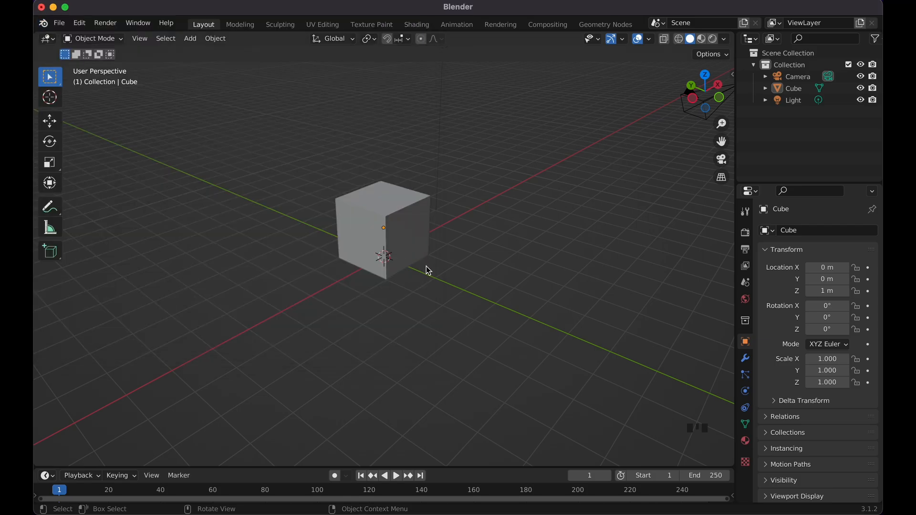
Step: Select the cube and look up the Cell Fracture command among the object's quick effects without running it
left_click(399, 223)
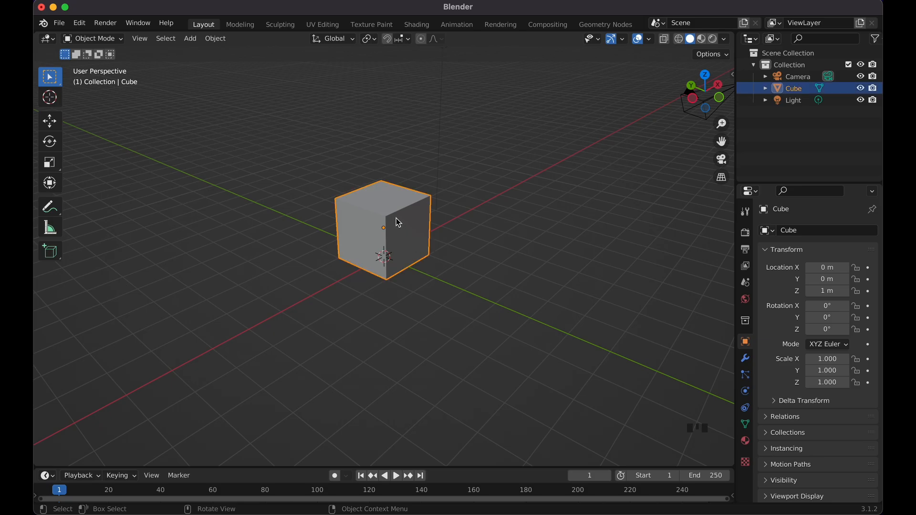
key("F3")
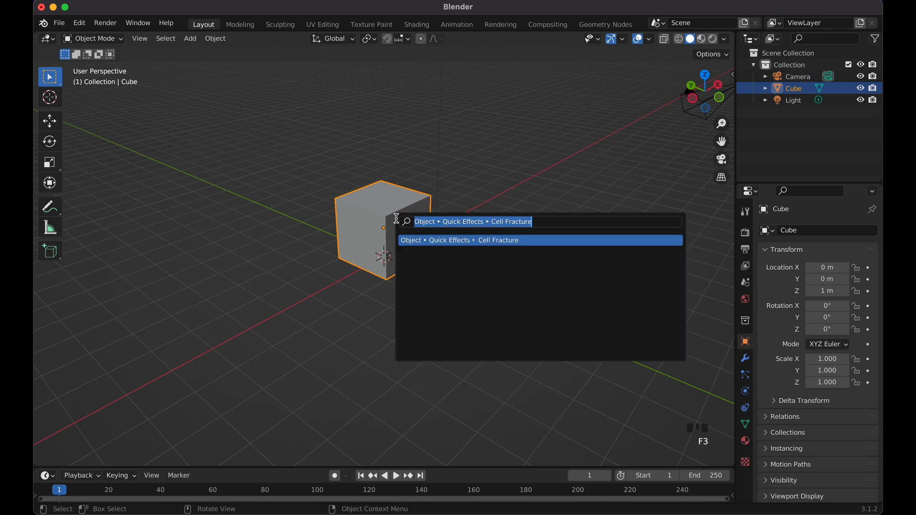
type("cell")
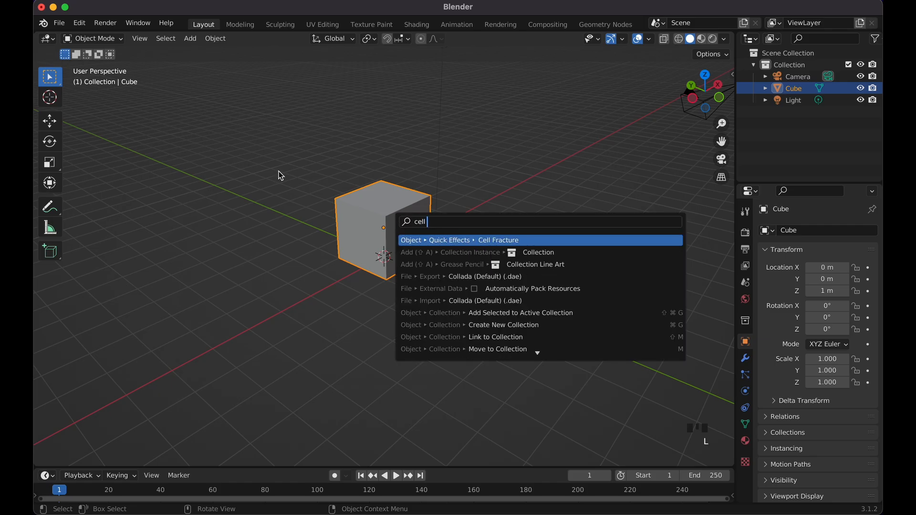
left_click(216, 38)
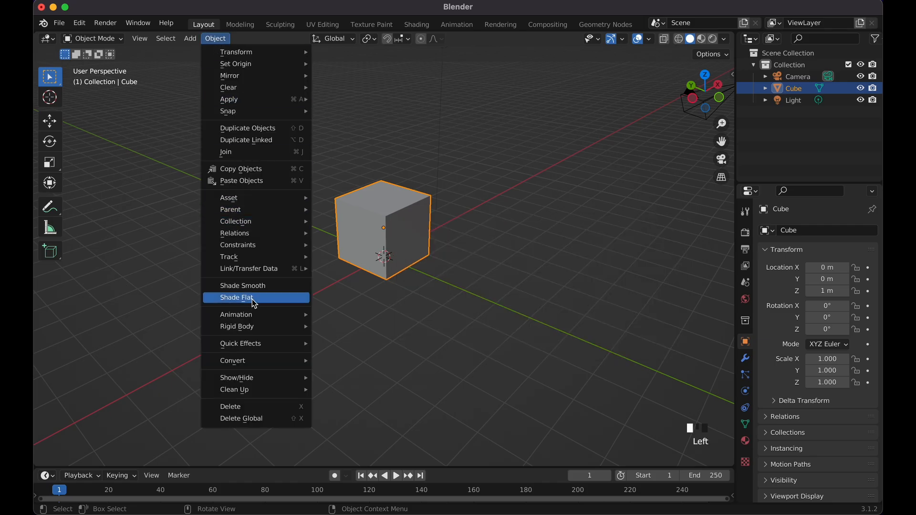
mouse_move(299, 346)
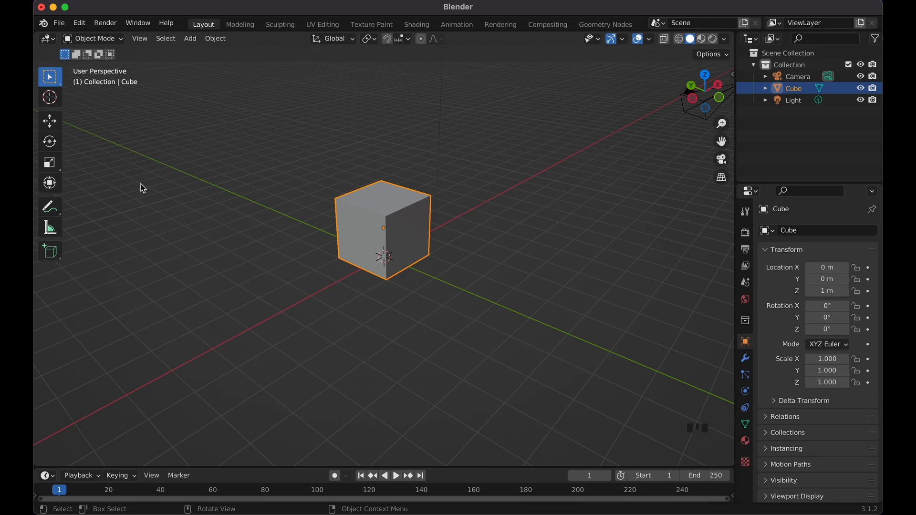
Step: With the Annotate tool placed on Surface, draw a crisscross scribble across the cube's two front-facing sides
left_click(54, 207)
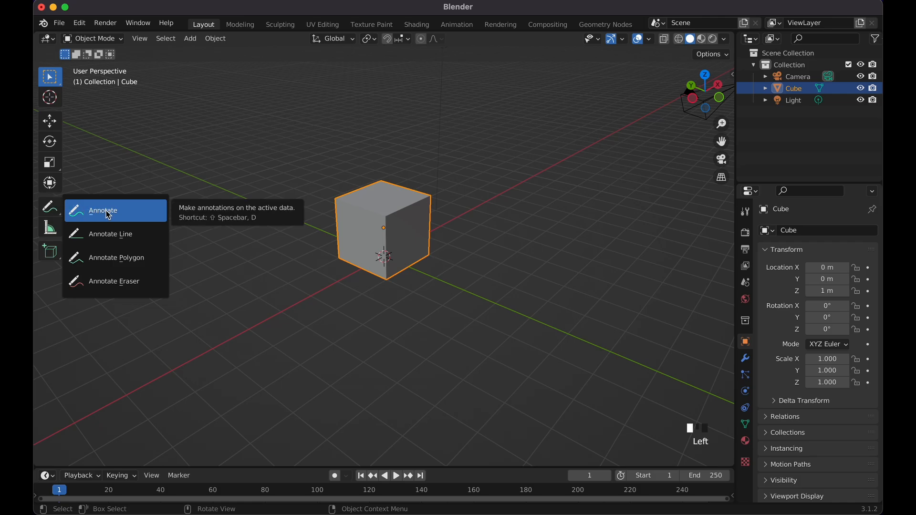
left_click(109, 215)
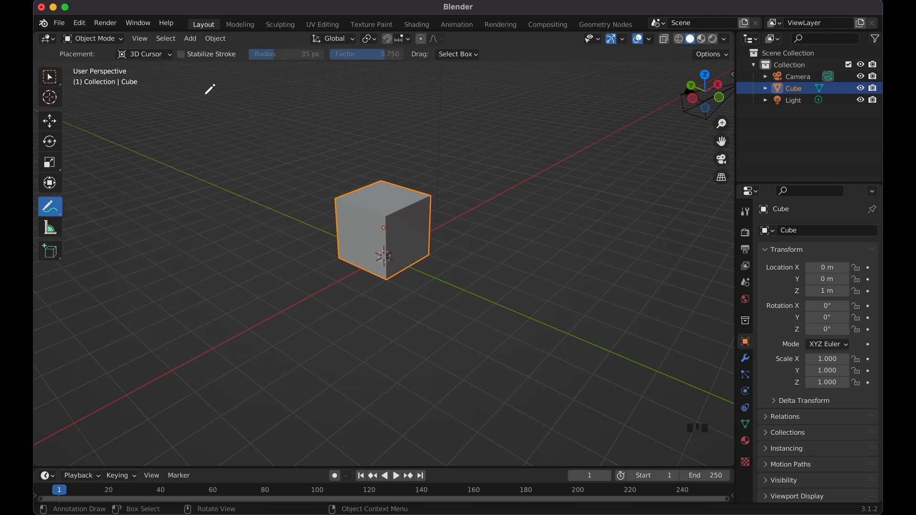
left_click(159, 59)
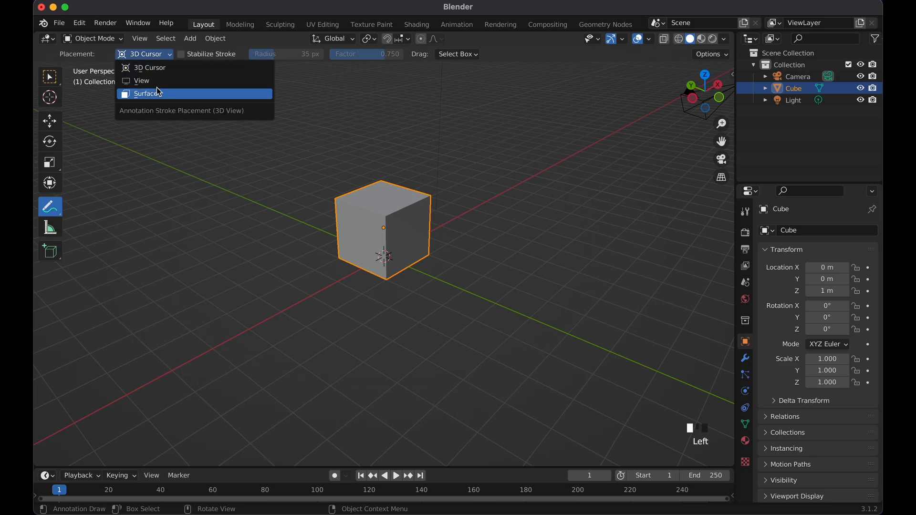
left_click(159, 93)
scroll(327, 178, "up", 2)
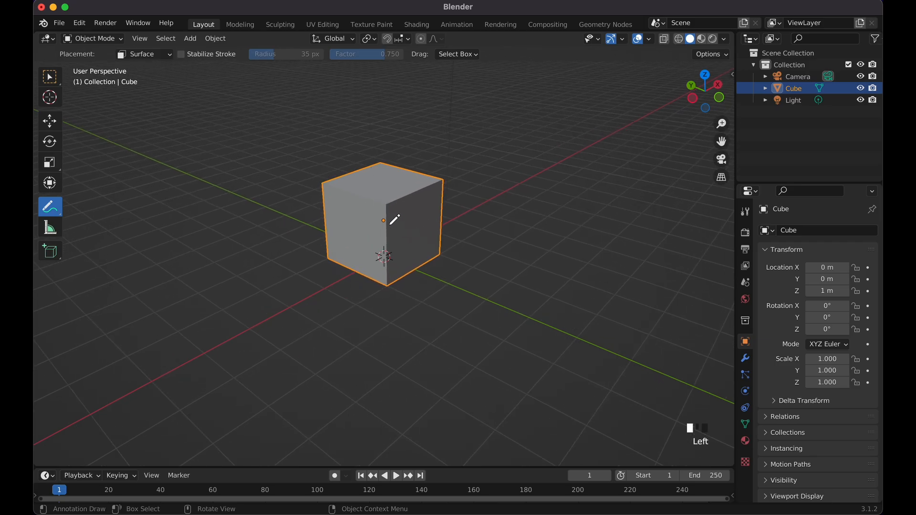
scroll(380, 225, "up", 2)
mouse_move(358, 195)
left_mouse_down()
mouse_move(383, 253)
mouse_move(409, 212)
mouse_move(371, 235)
mouse_move(412, 193)
mouse_move(406, 263)
mouse_move(421, 209)
left_mouse_up()
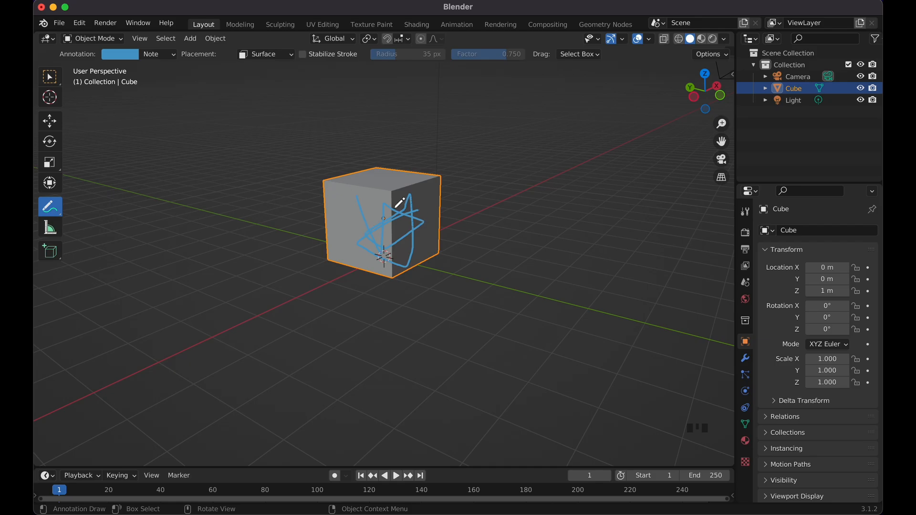
Step: Run Cell Fracture on the cube with Annotation Pencil as the point source and Fracture as the collection name
left_click(215, 39)
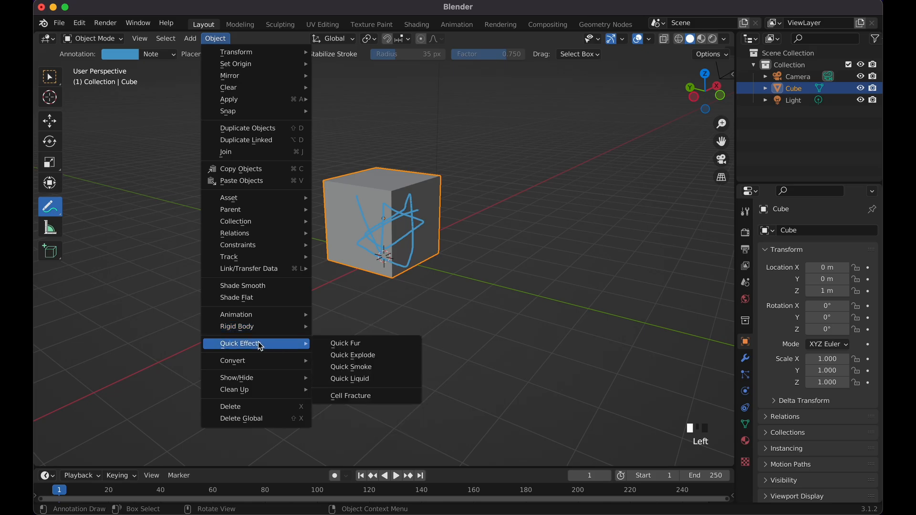
left_click(351, 400)
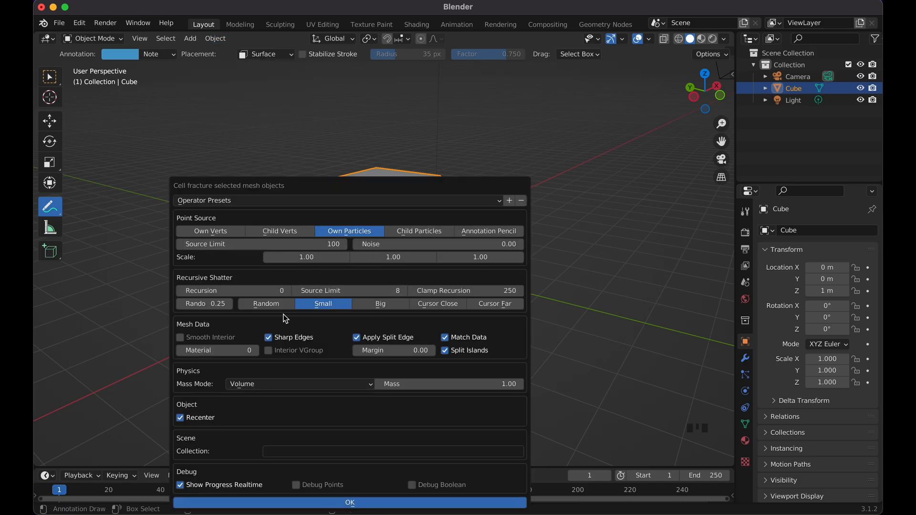
left_click(473, 233)
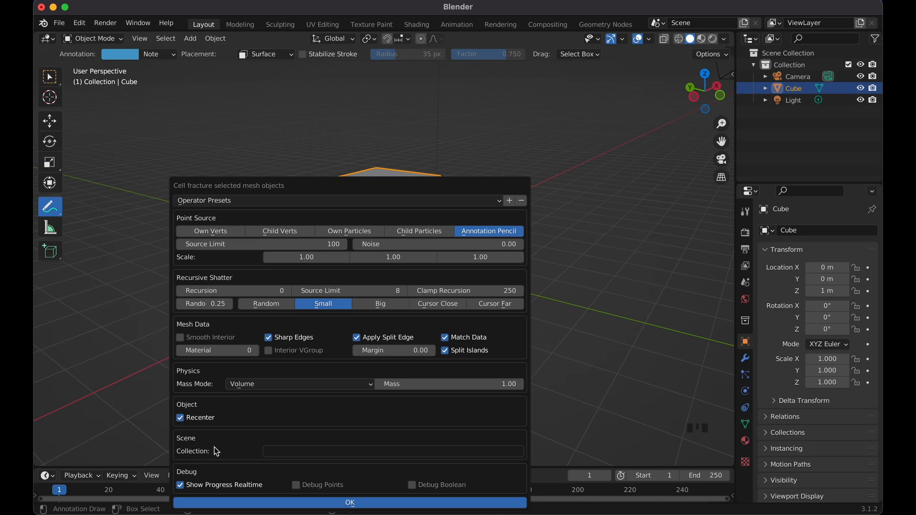
left_click(283, 452)
type("Fracture")
key("Return")
left_click(284, 502)
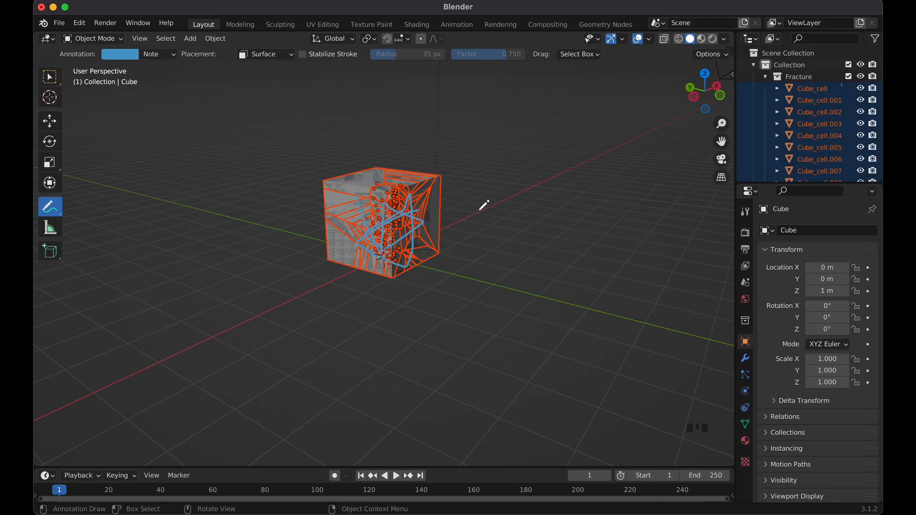
Step: Return to the box selection tool and deselect all the cube fragments
key("w")
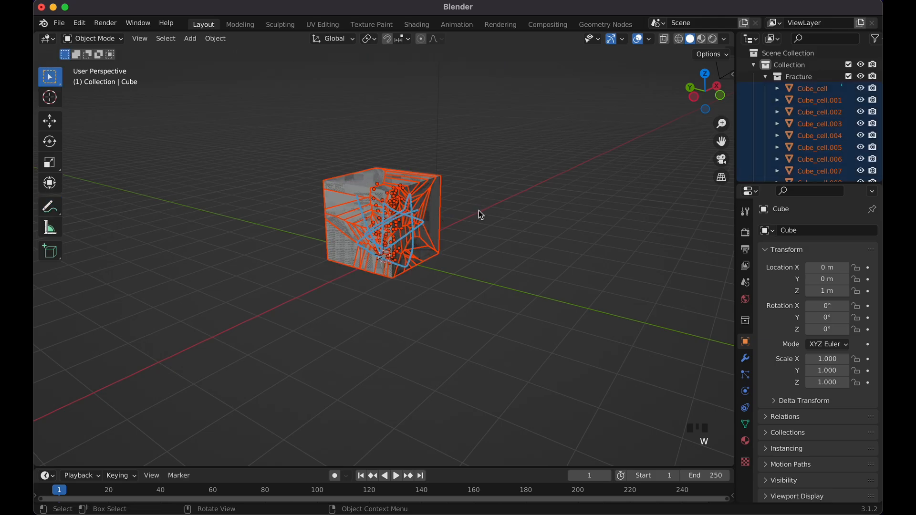
left_click(60, 84)
left_click(230, 239)
middle_click_drag(418, 161, 437, 167)
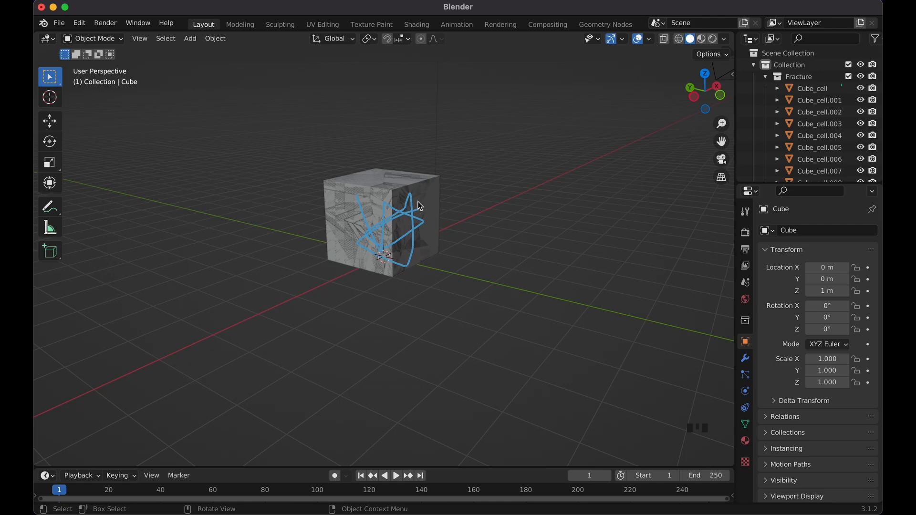
Step: Hide the Note annotation layer and switch back to the box selection tool
left_click(50, 212)
left_click(103, 211)
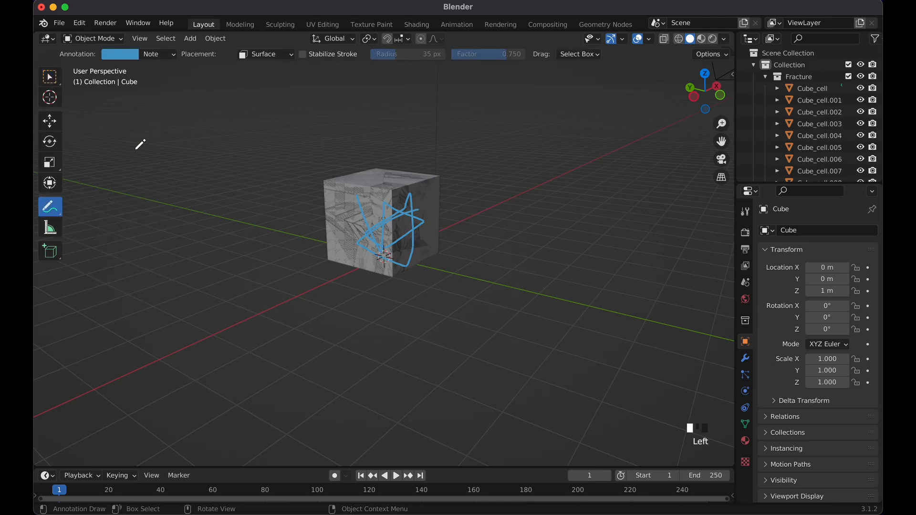
left_click(173, 55)
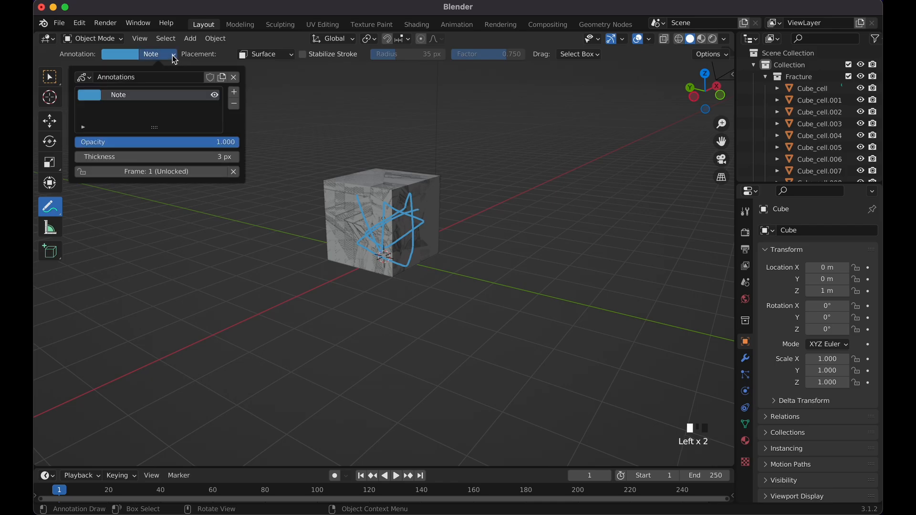
left_click(215, 97)
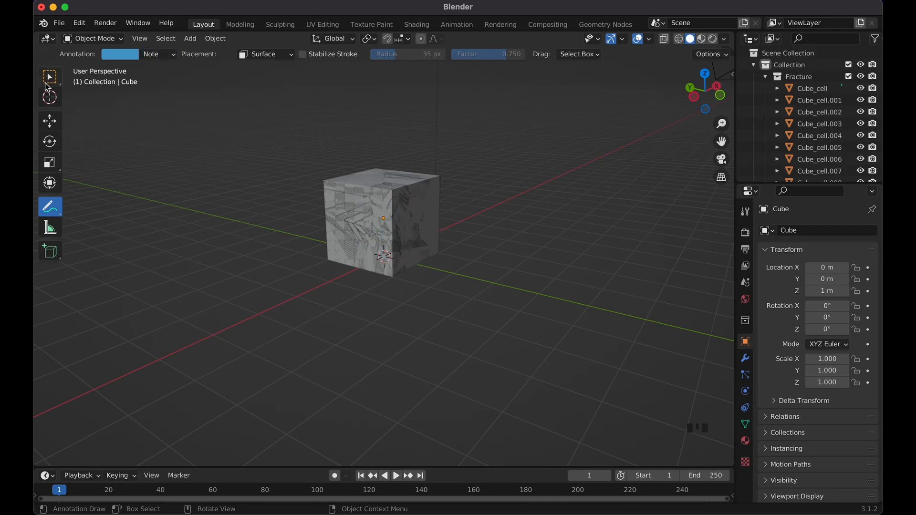
left_click(50, 83)
left_click(469, 195)
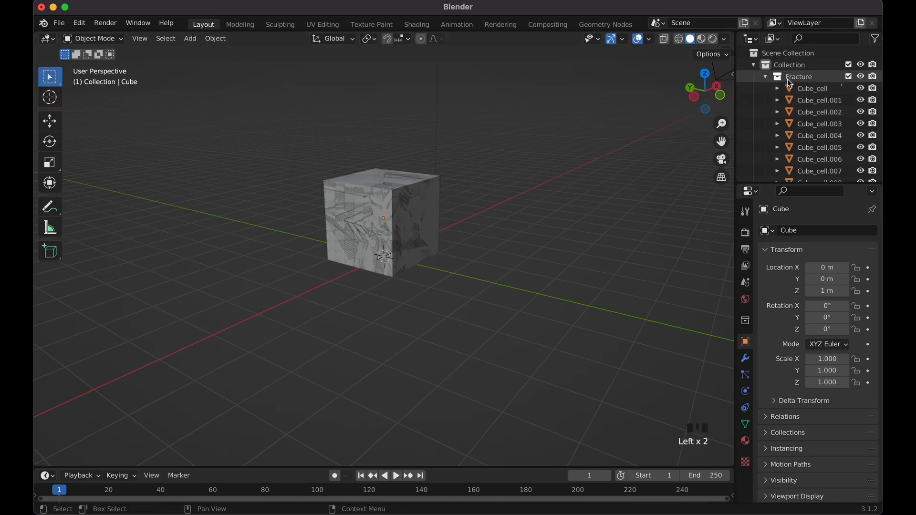
Step: Look through the cell objects in the Fracture collection and leave the collection collapsed
left_click(767, 78)
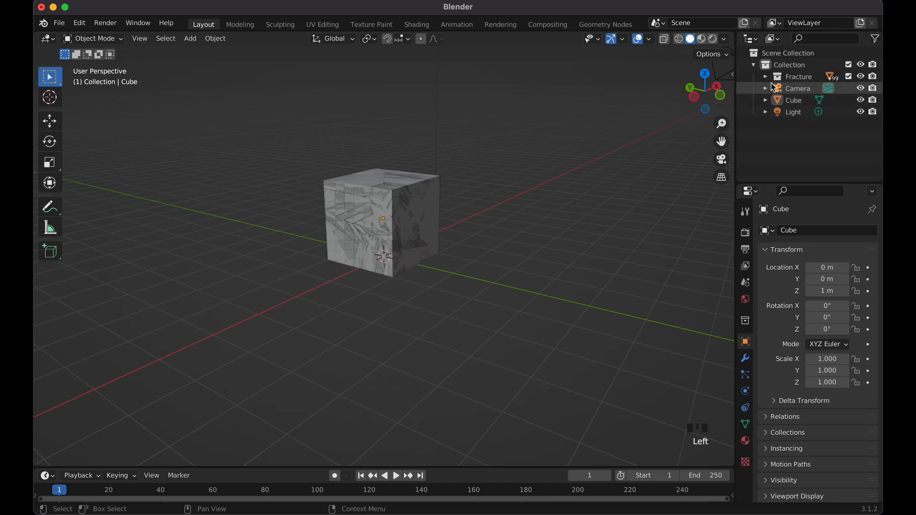
left_click(767, 77)
scroll(801, 123, "down", 3)
scroll(792, 110, "up", 4)
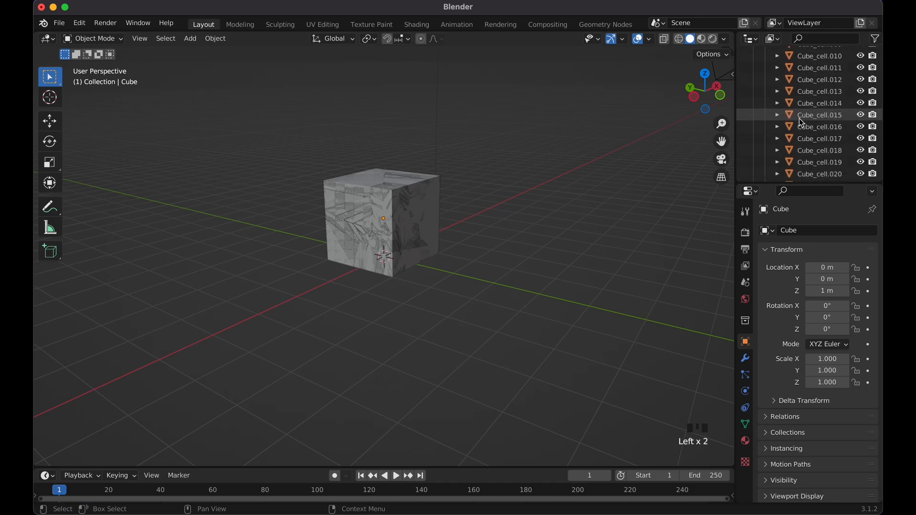
left_click(767, 77)
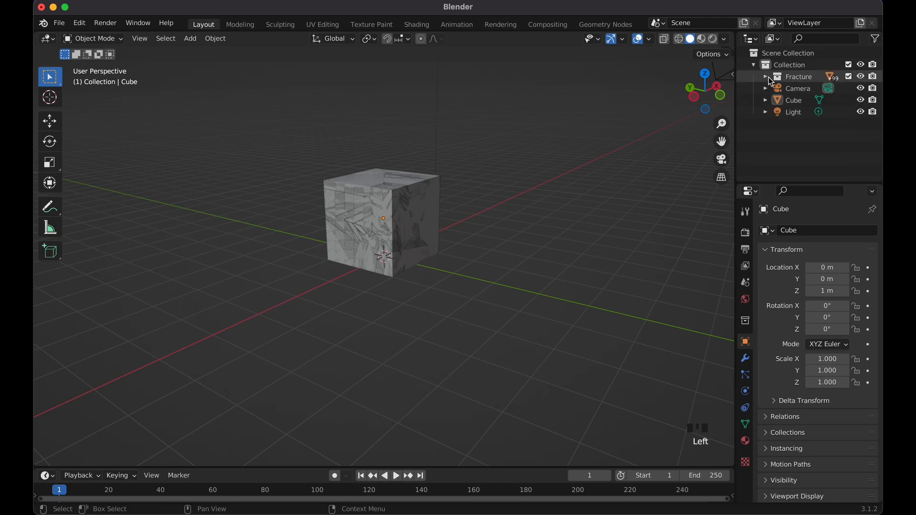
Step: Examine the original cube's mesh against the fragments in Edit Mode with wireframe shading, and return to solid shading and Object Mode
left_click(409, 194)
key("Tab")
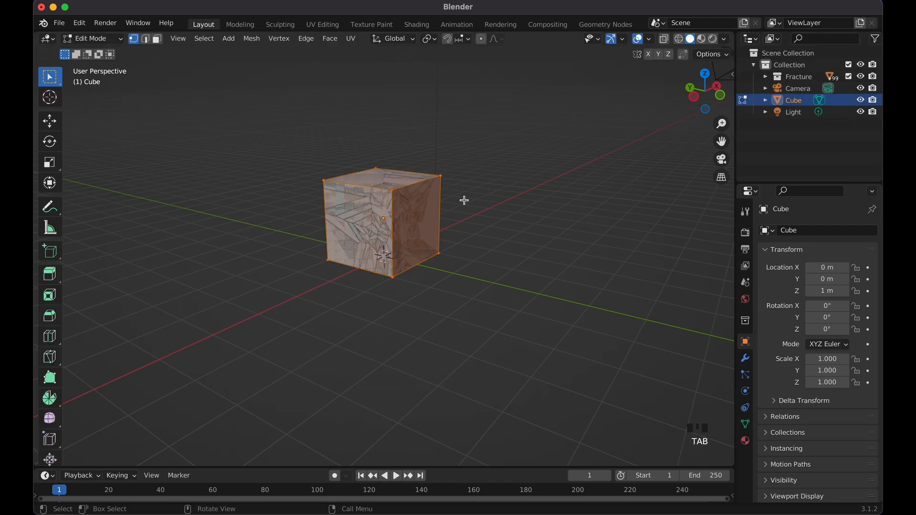
middle_click_drag(464, 200, 464, 200)
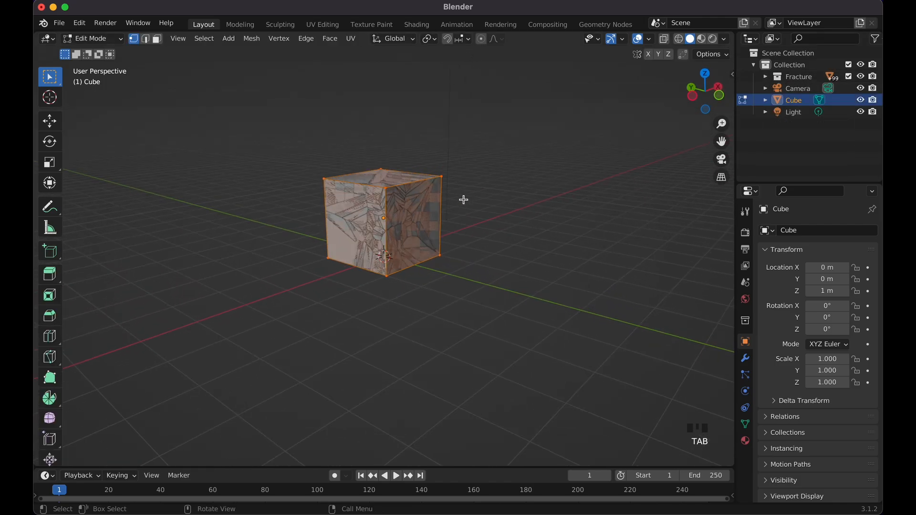
key("shift+z")
scroll(464, 199, "up", 4)
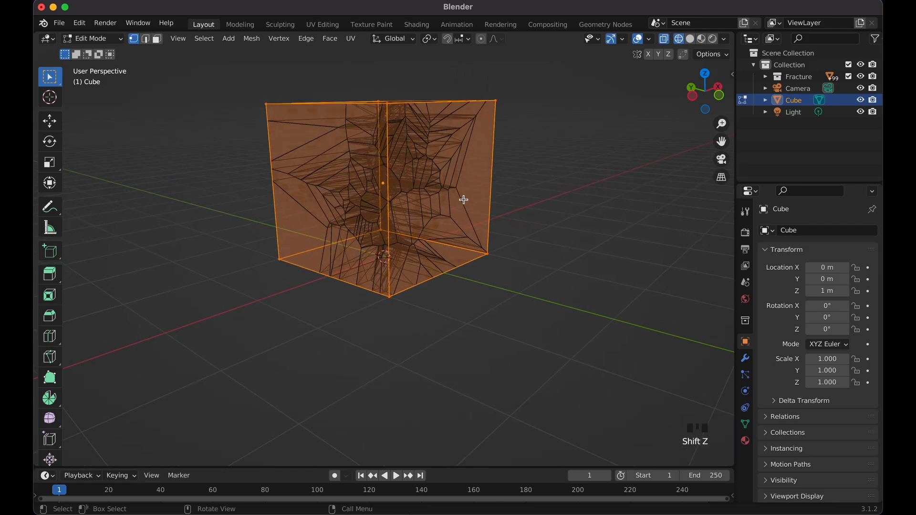
middle_click_drag(464, 200, 464, 199)
key("shift+z")
middle_click_drag(450, 148, 451, 148)
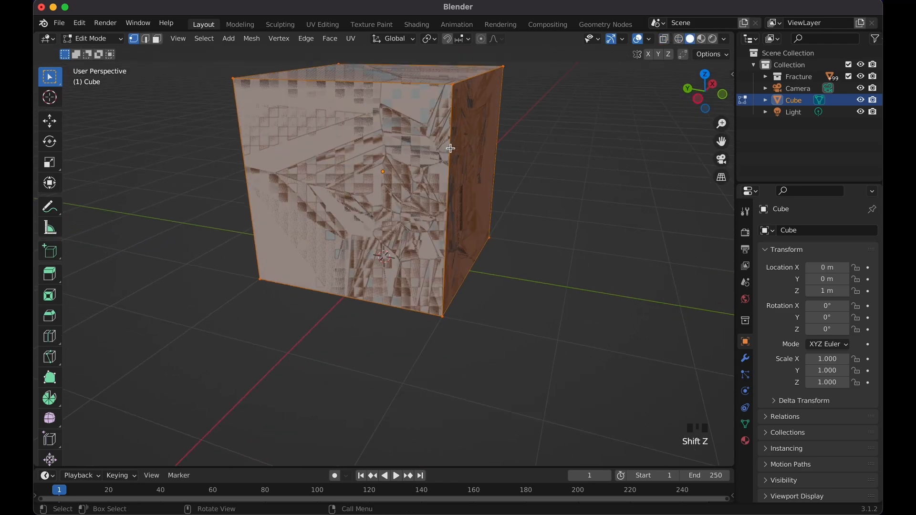
key("Tab")
scroll(450, 149, "down", 5)
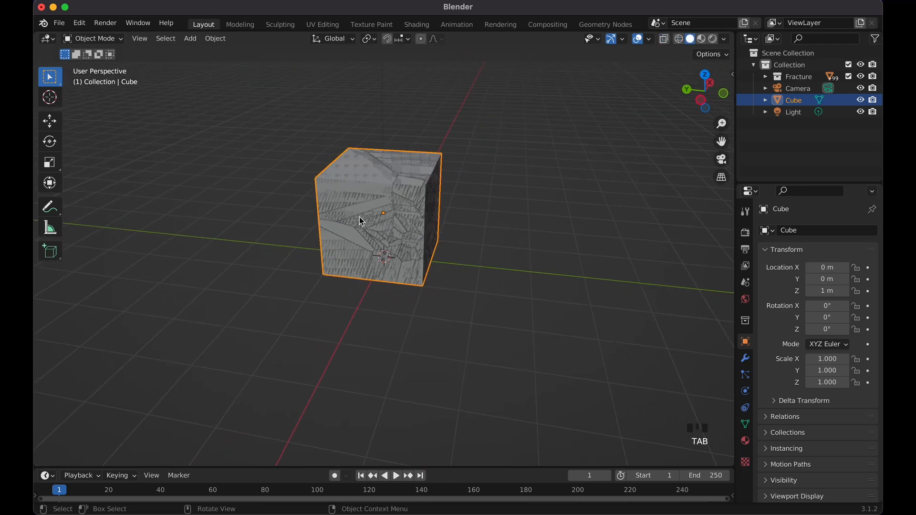
Step: Inspect the overlapping original cube and fragments from several angles, deselecting and reselecting the original cube
middle_click_drag(479, 224, 479, 225)
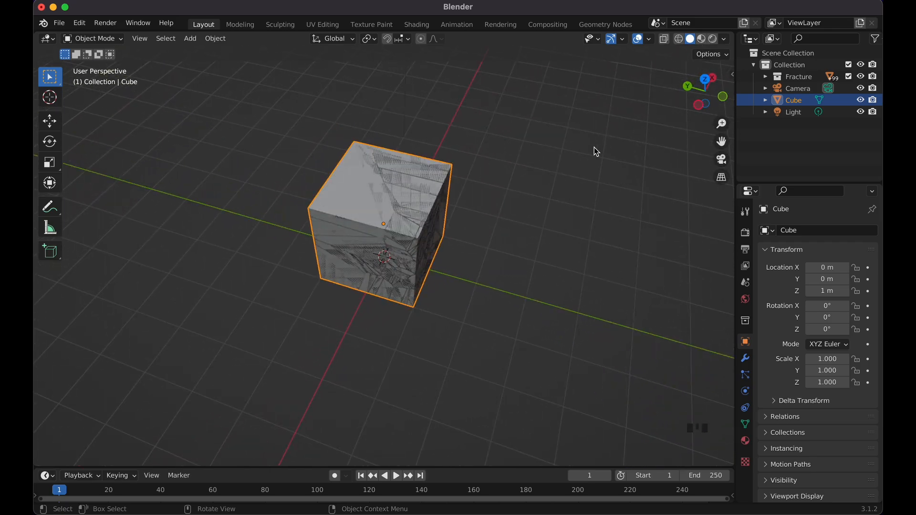
middle_click_drag(581, 156, 580, 156)
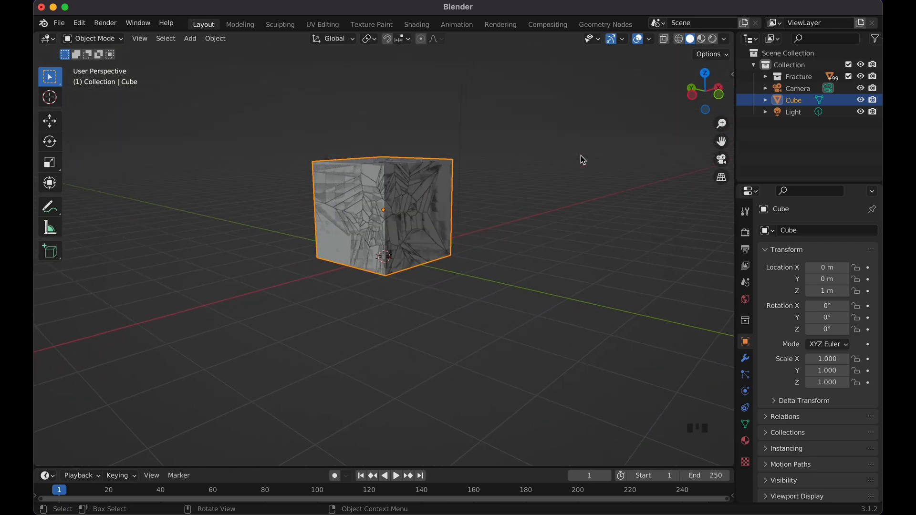
left_click(505, 216)
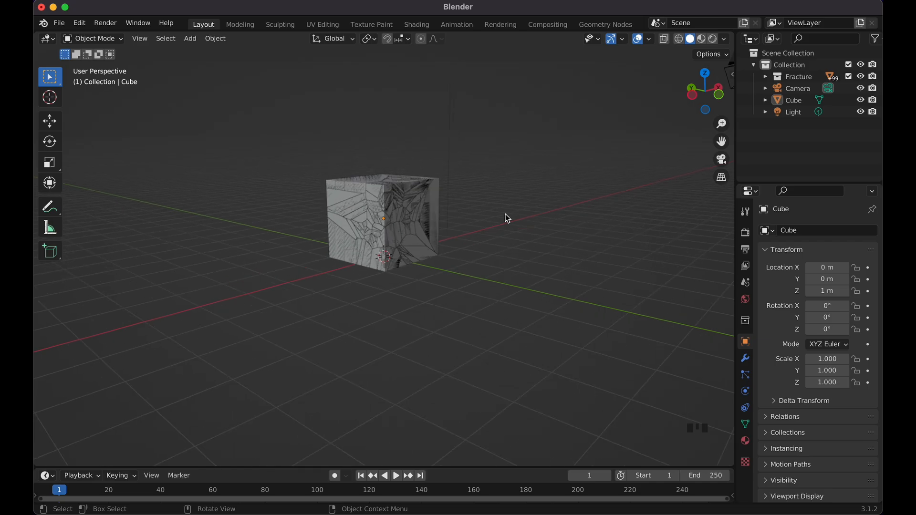
middle_click_drag(507, 218, 506, 216)
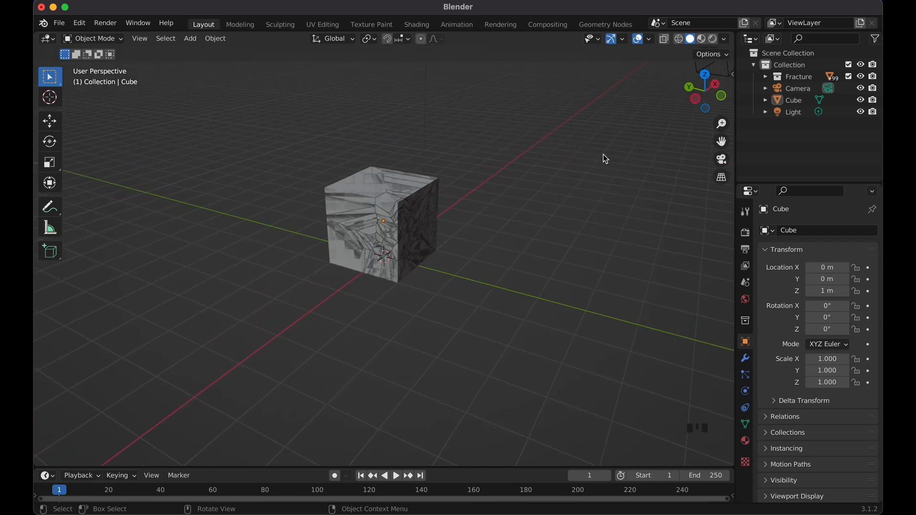
left_click(393, 216)
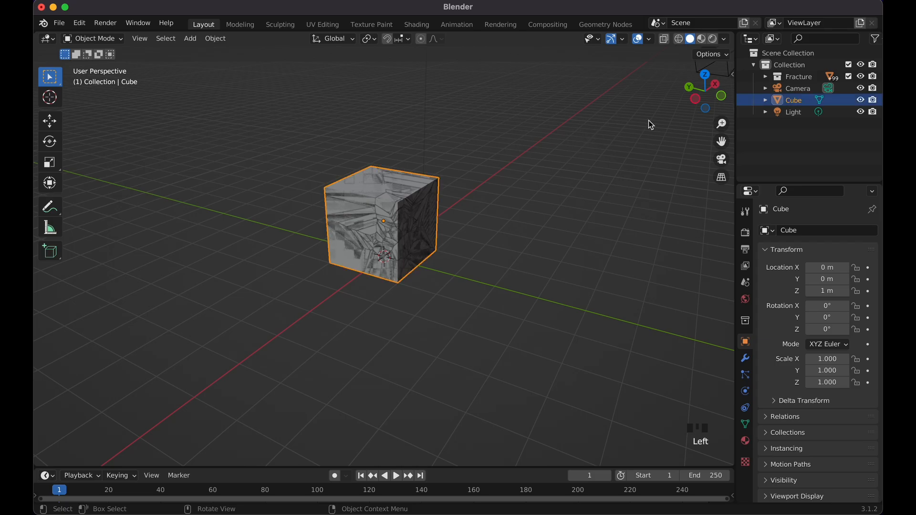
Step: Expand the Fracture collection and select individual fragments near the cube's front edge to check them
left_click(765, 77)
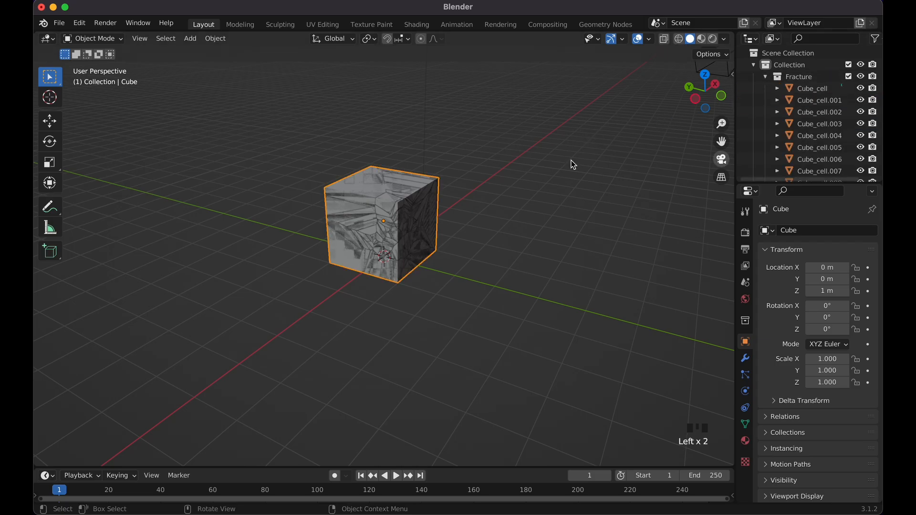
left_click(398, 222)
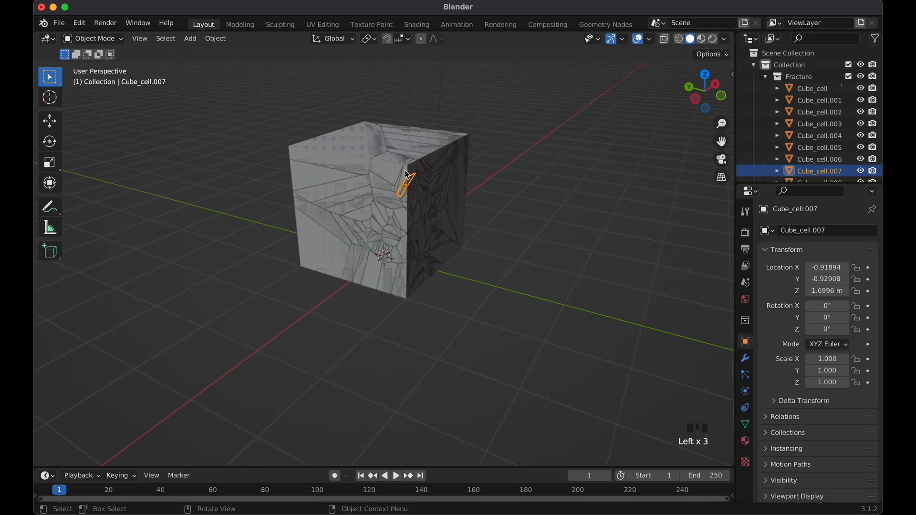
left_click(402, 178)
left_click(401, 176)
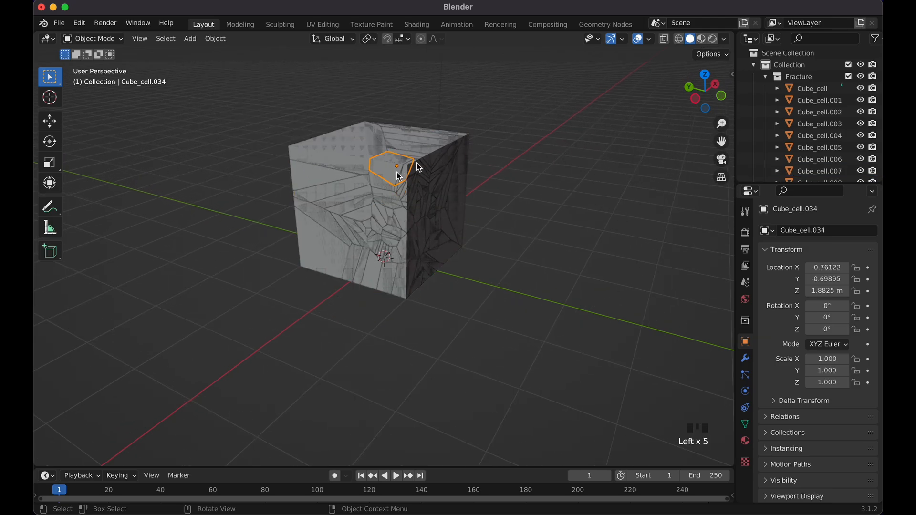
Step: Select Cube_cell.001 in the Fracture collection and add Rigid Body physics to it
left_click(819, 101)
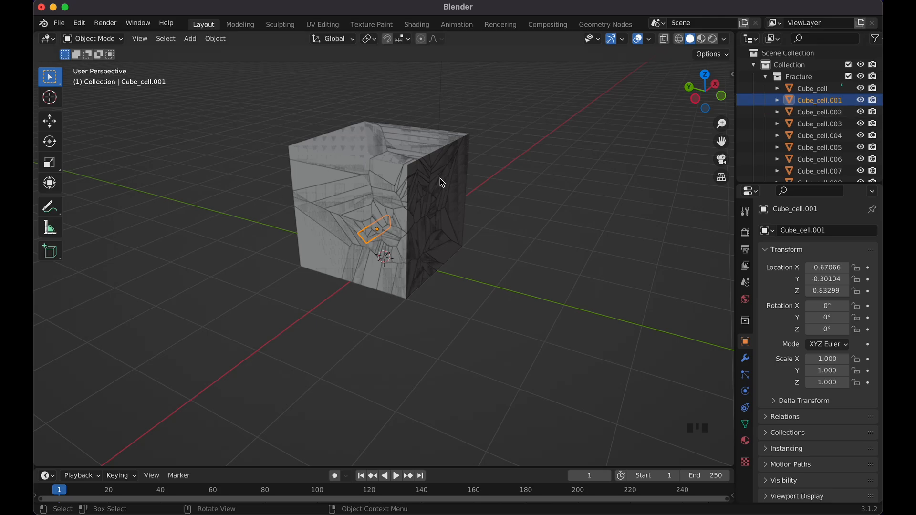
scroll(457, 197, "down", 3)
scroll(456, 196, "up", 5)
scroll(456, 196, "down", 3)
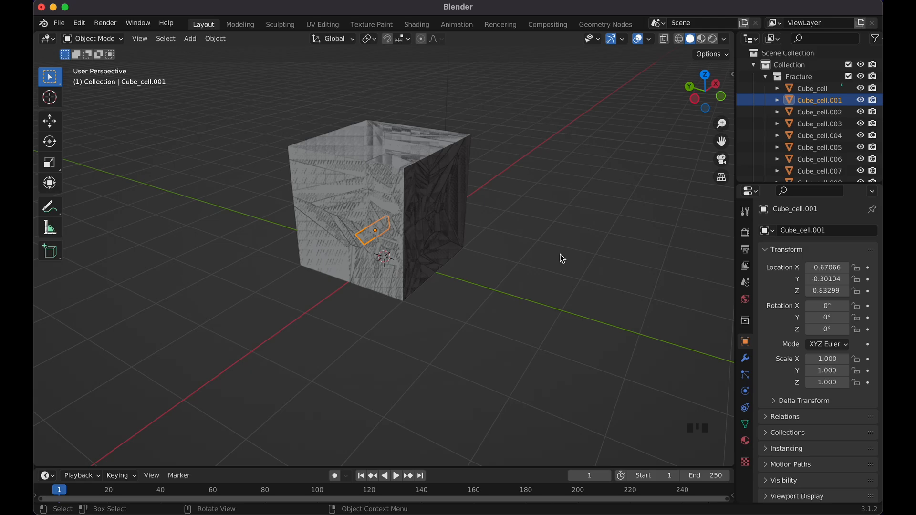
left_click(746, 391)
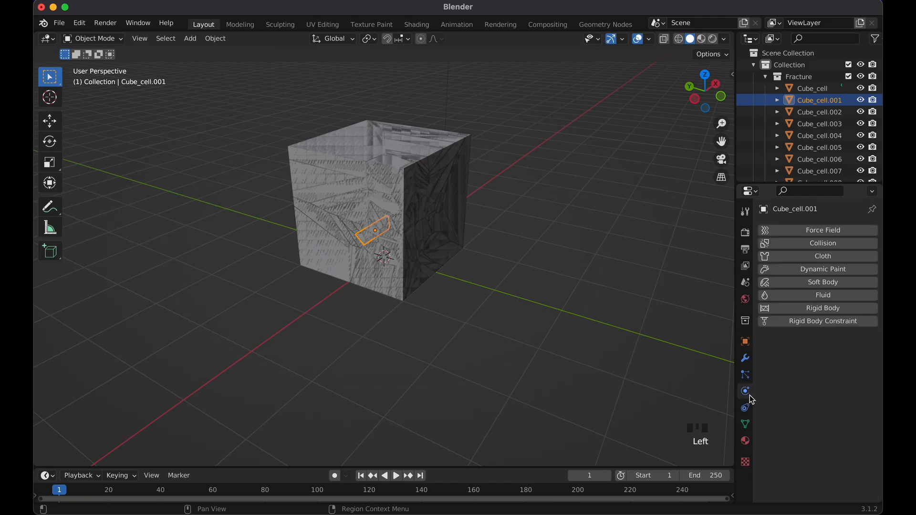
left_click(809, 309)
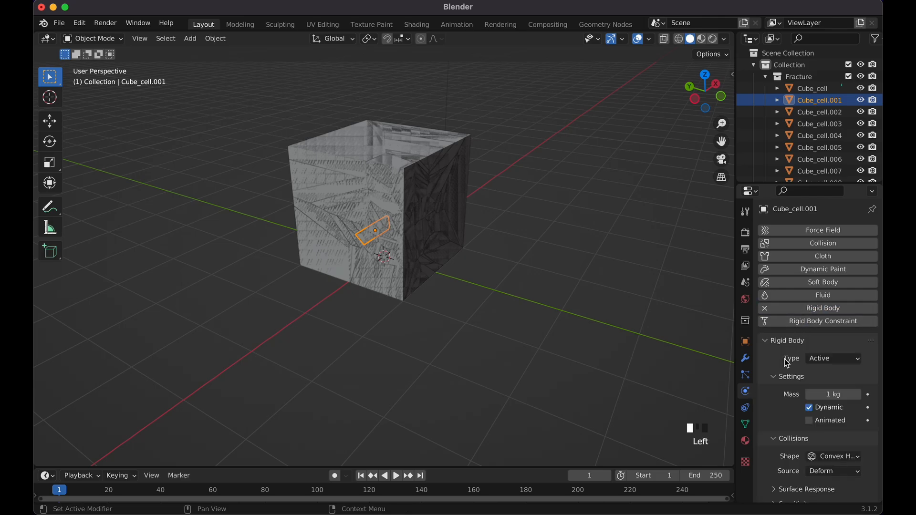
Step: Expand and review the fragment's rigid body Surface Response, Sensitivity, Collections and Dynamics settings
scroll(787, 363, "down", 2)
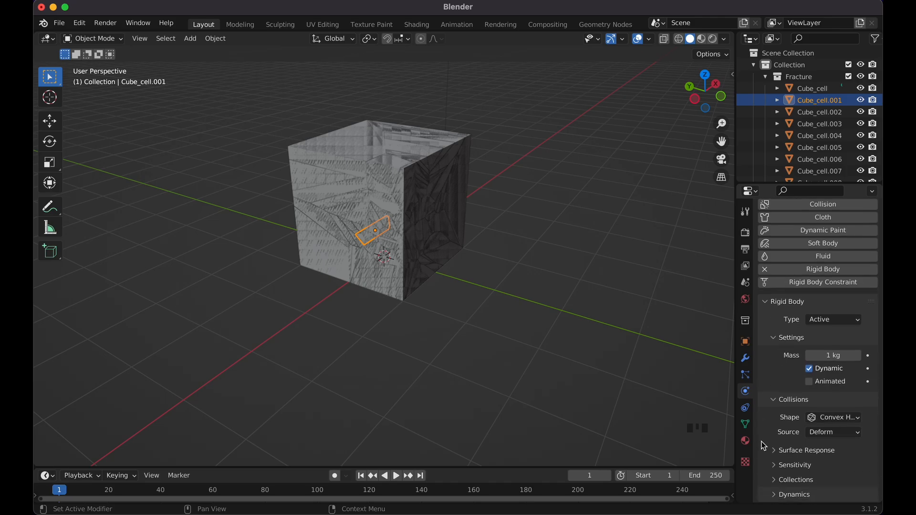
left_click(773, 451)
scroll(776, 457, "down", 1)
scroll(775, 457, "down", 1)
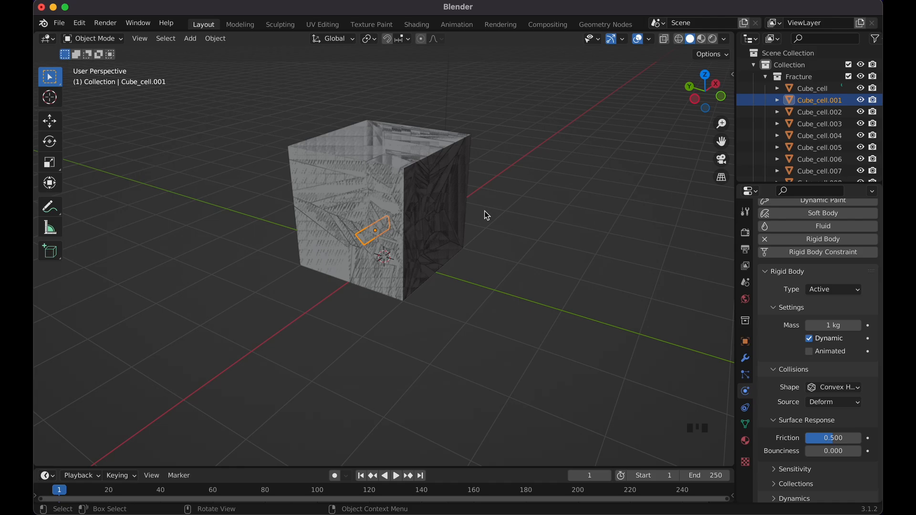
scroll(784, 424, "down", 1)
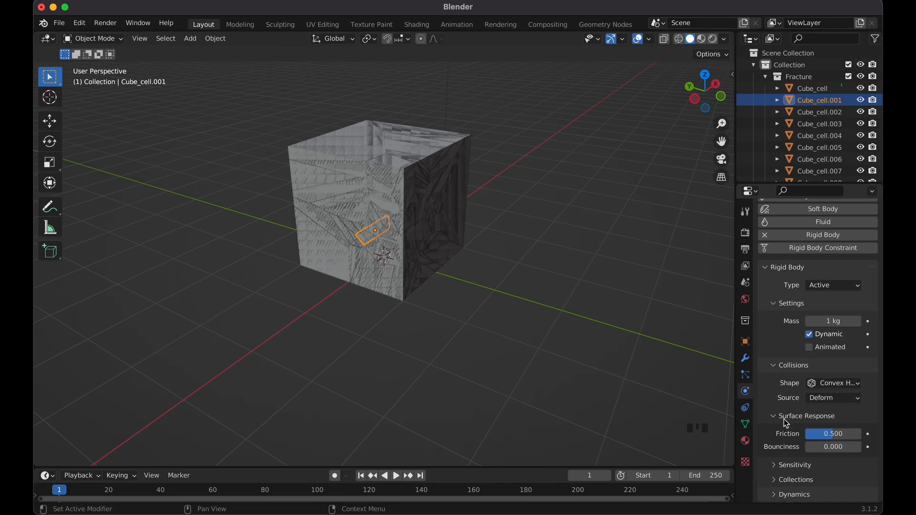
left_click(774, 465)
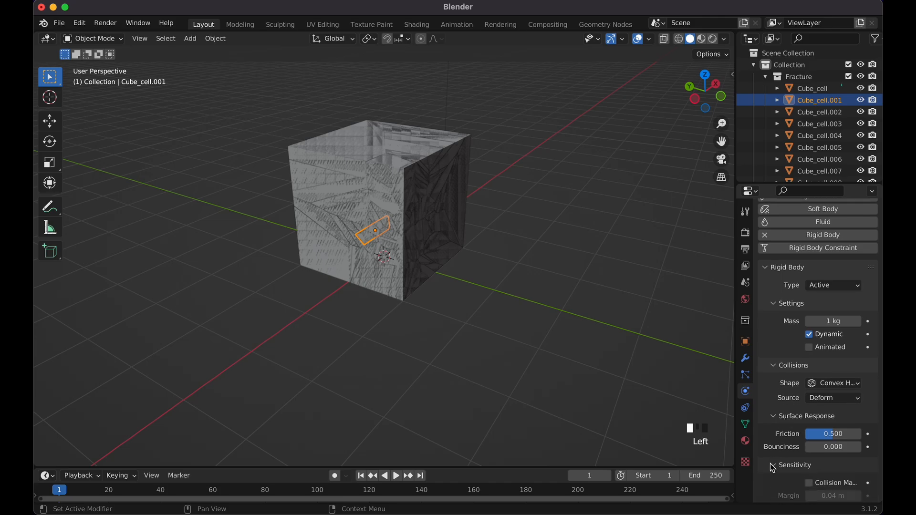
scroll(770, 463, "down", 3)
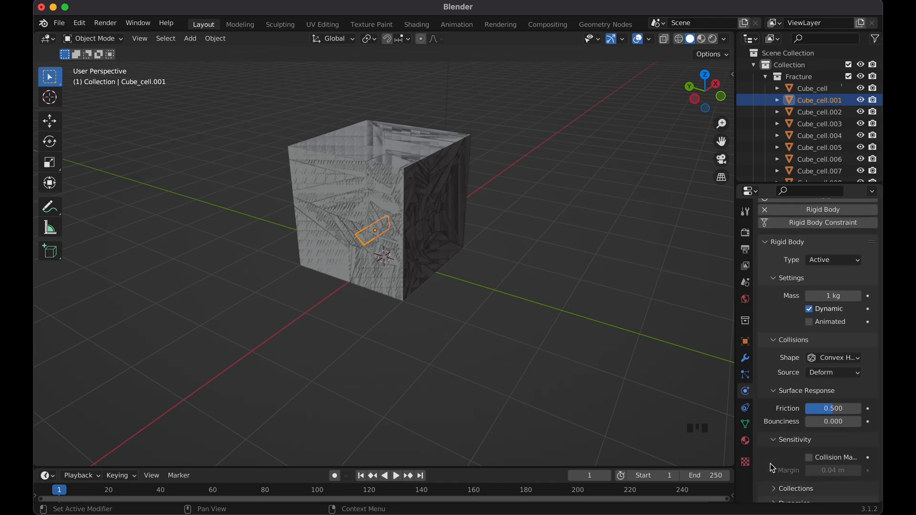
scroll(770, 463, "down", 1)
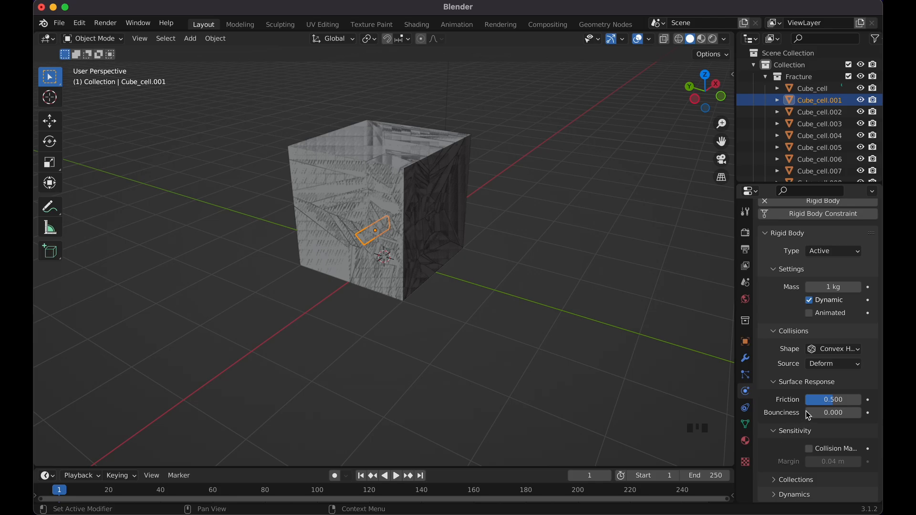
left_click(778, 479)
scroll(778, 483, "down", 2)
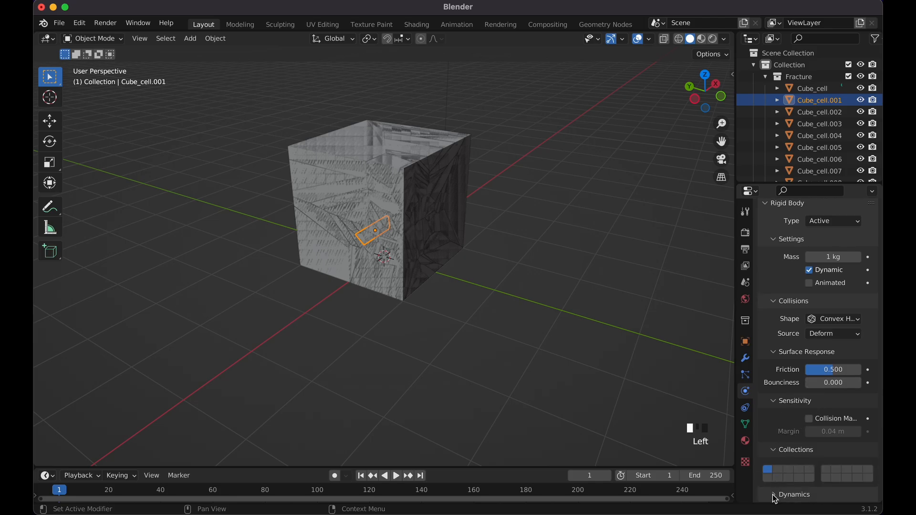
left_click(774, 493)
scroll(774, 499, "down", 3)
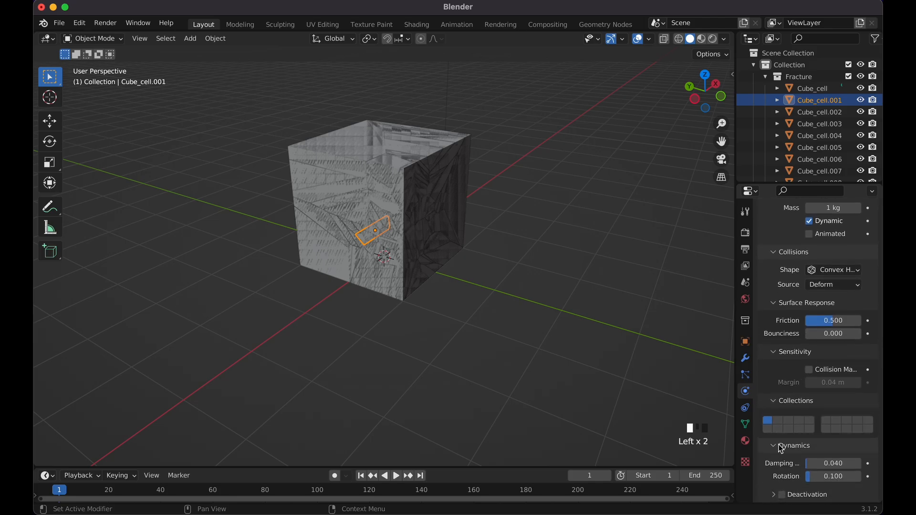
scroll(800, 385, "up", 3)
scroll(799, 385, "up", 4)
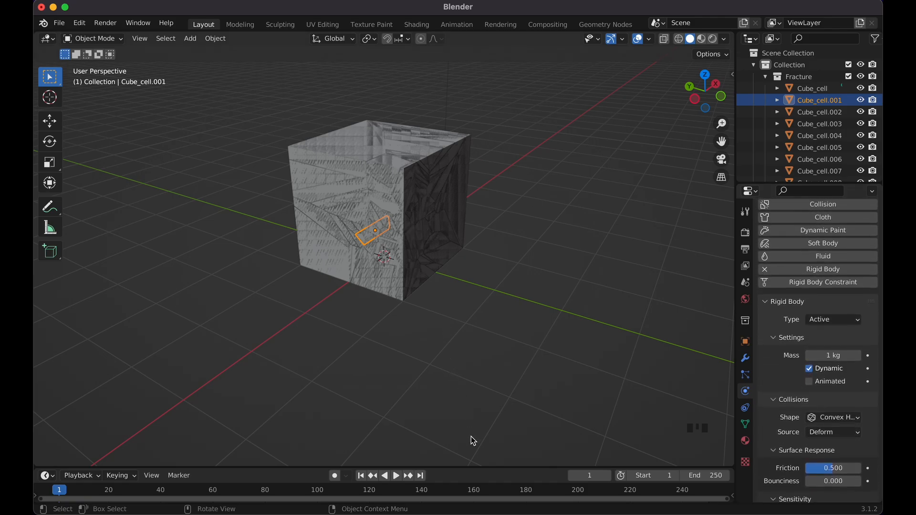
Step: Enlarge the timeline area and set the current frame to 0
left_click_drag(472, 466, 472, 422)
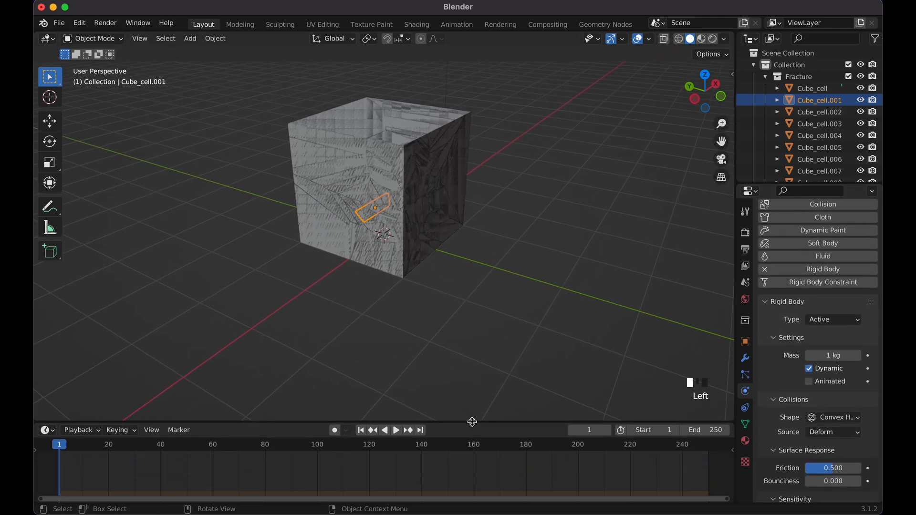
key("Left")
left_click(448, 465)
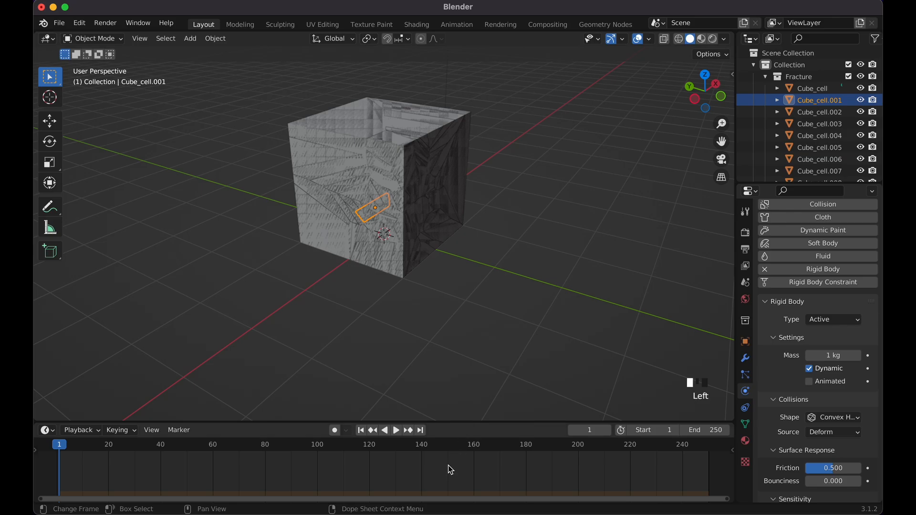
key("shift+Left")
key("Left")
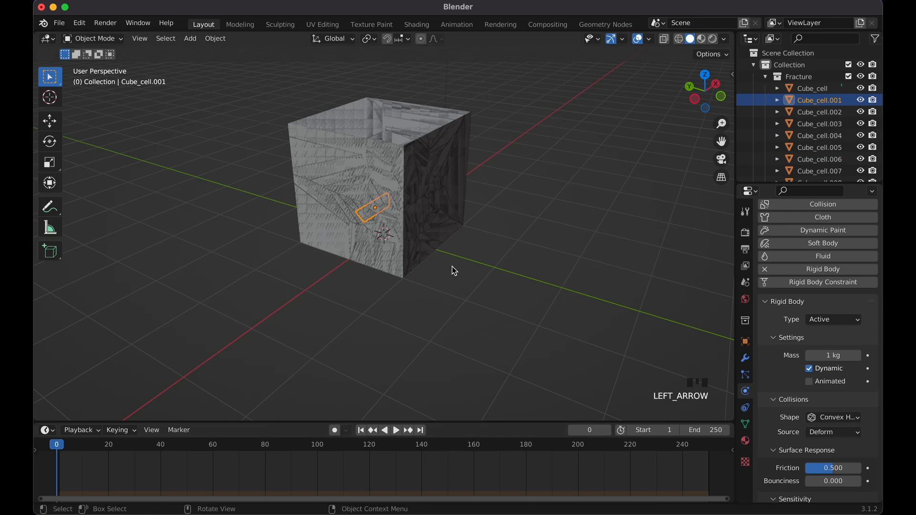
Step: Play the rigid body simulation of the single fragment twice, returning to frame 0 after each run
key("space")
key("space")
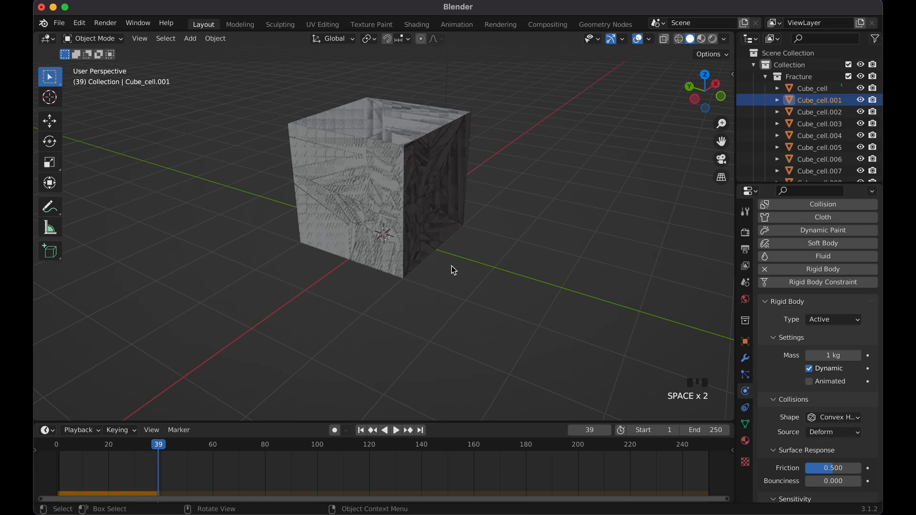
key("shift+Left")
key("Left")
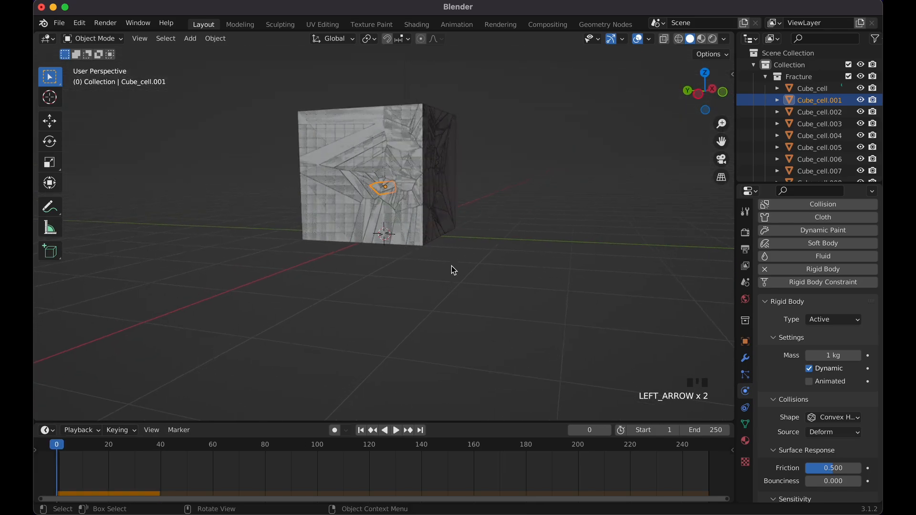
key("space")
key("space")
middle_click_drag(452, 265, 396, 344)
key("shift+Left")
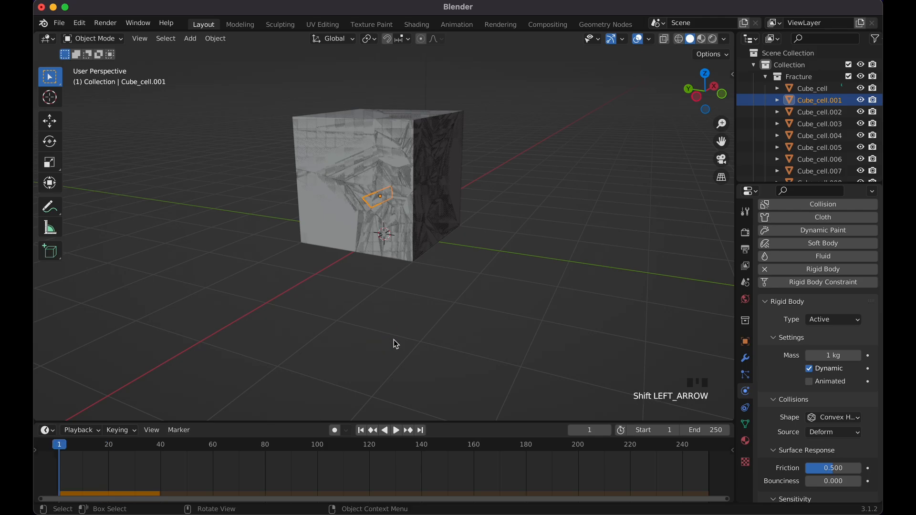
key("Left")
middle_click_drag(472, 237, 483, 224)
scroll(480, 220, "up", 5)
scroll(480, 220, "down", 3)
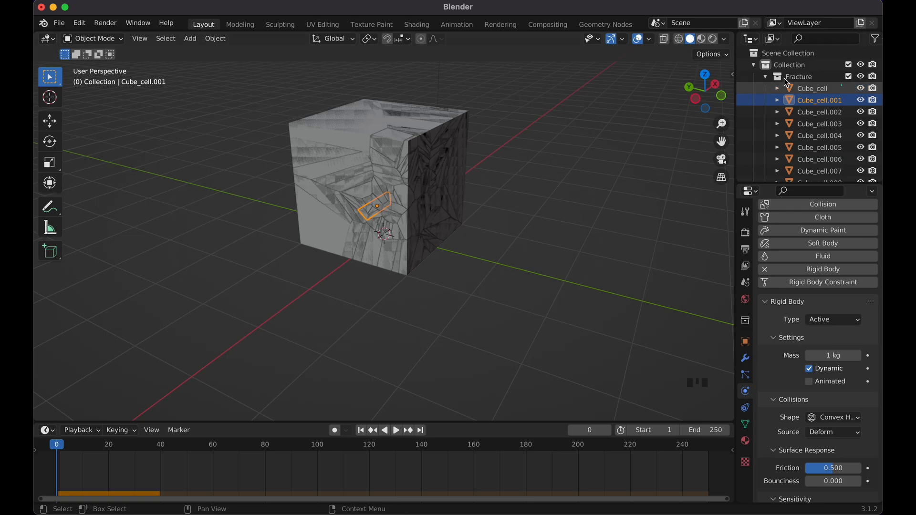
scroll(789, 380, "up", 2)
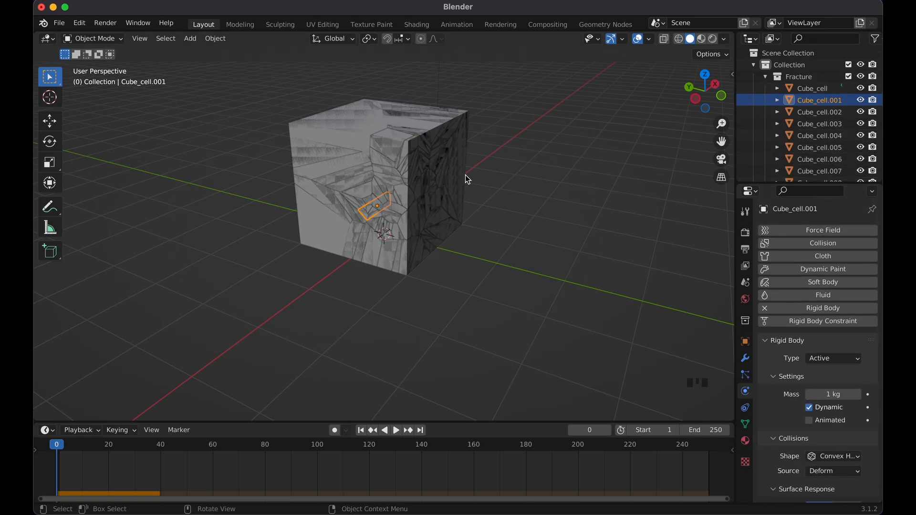
scroll(505, 179, "down", 2)
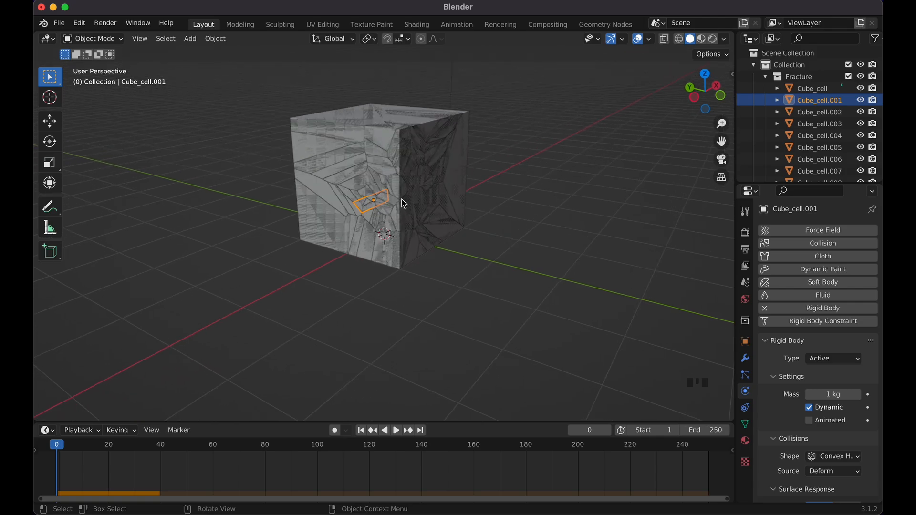
Step: Box-select all the cube fragments, adding them to the selection while keeping Cube_cell.001 as the active object
scroll(455, 98, "up", 8)
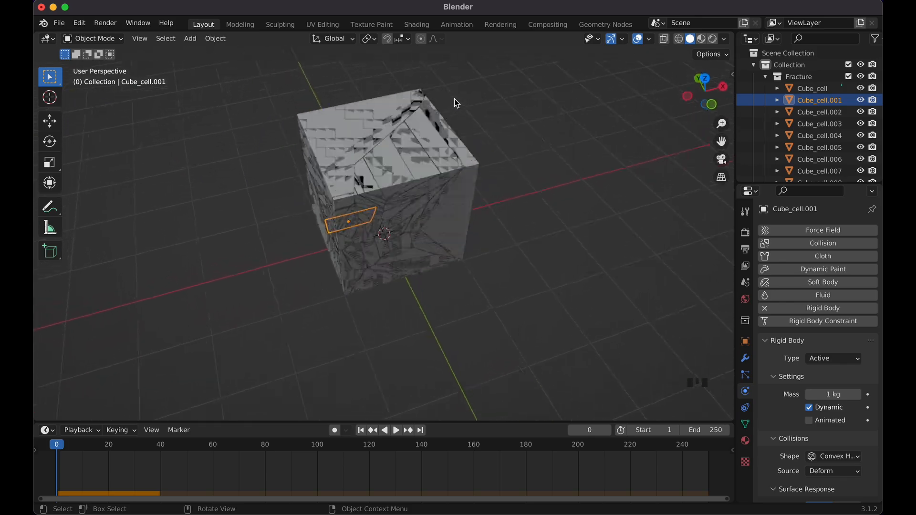
scroll(454, 99, "down", 5)
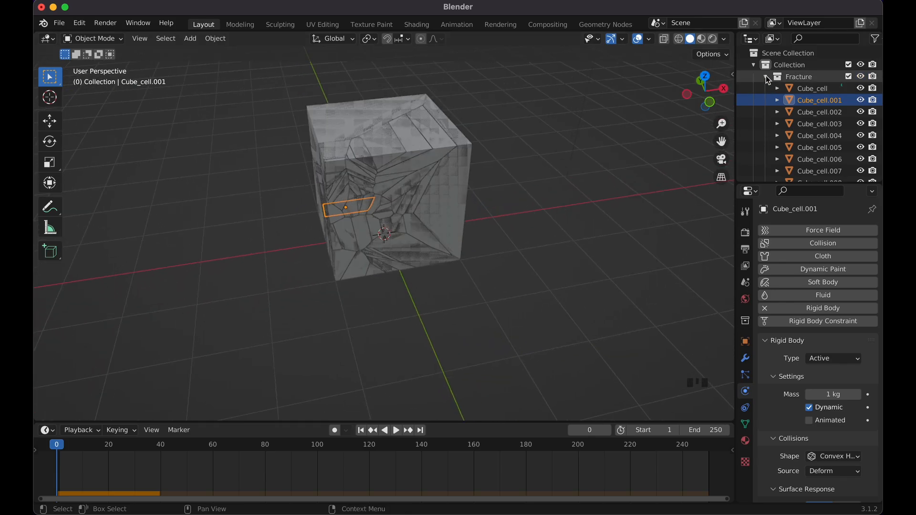
scroll(482, 107, "up", 5)
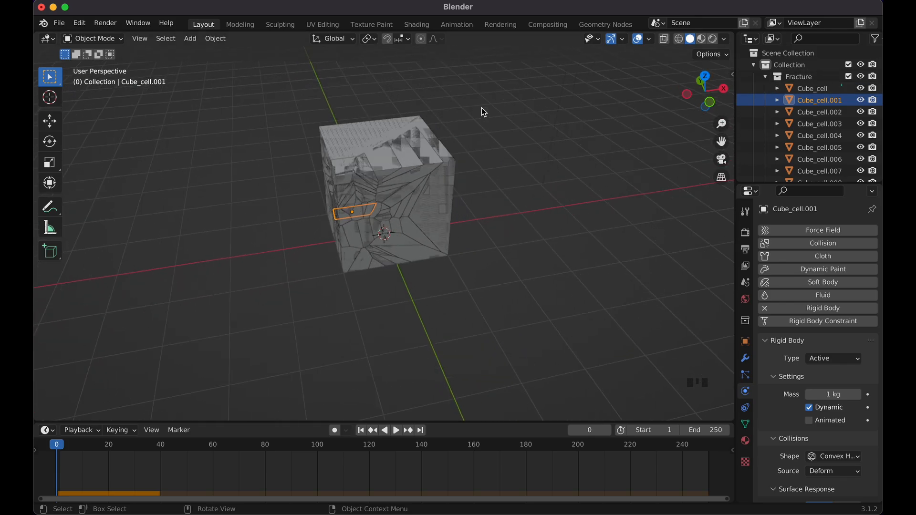
scroll(456, 114, "left", 4)
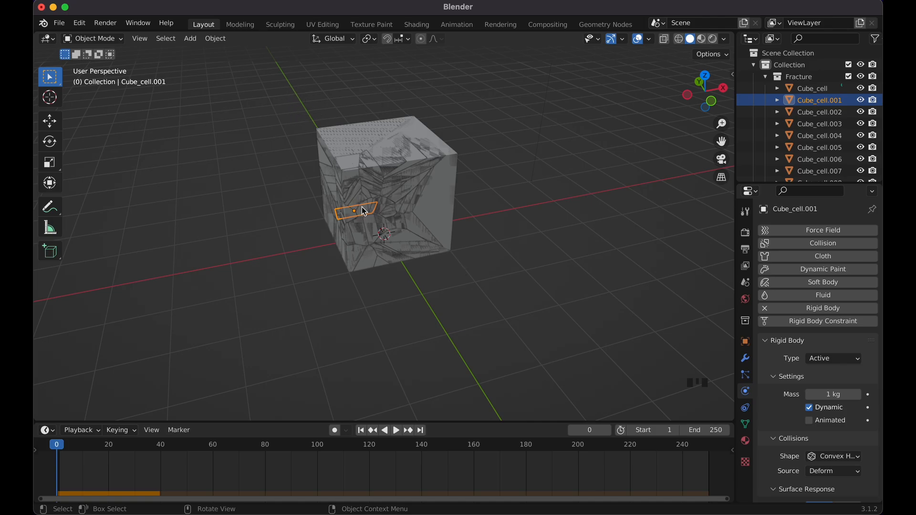
left_click_drag(270, 81, 490, 311, "shift")
scroll(490, 312, "left", 5)
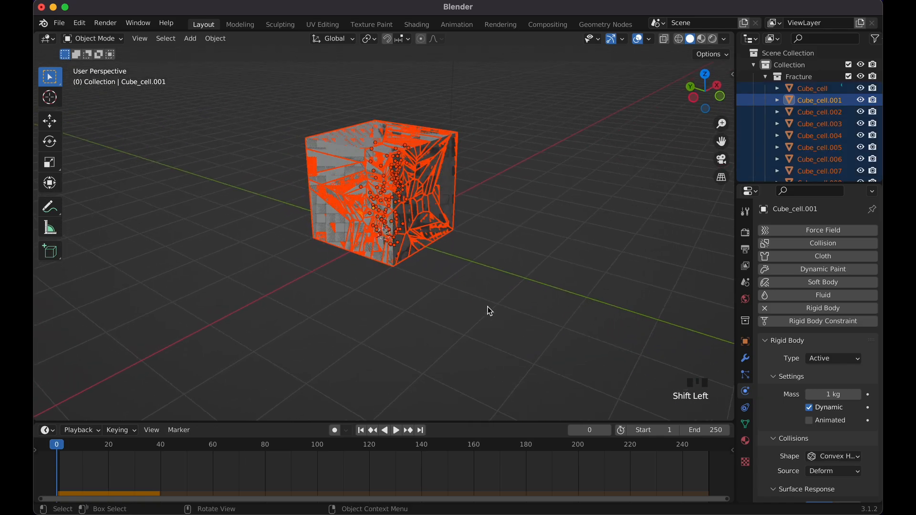
scroll(490, 311, "left", 5)
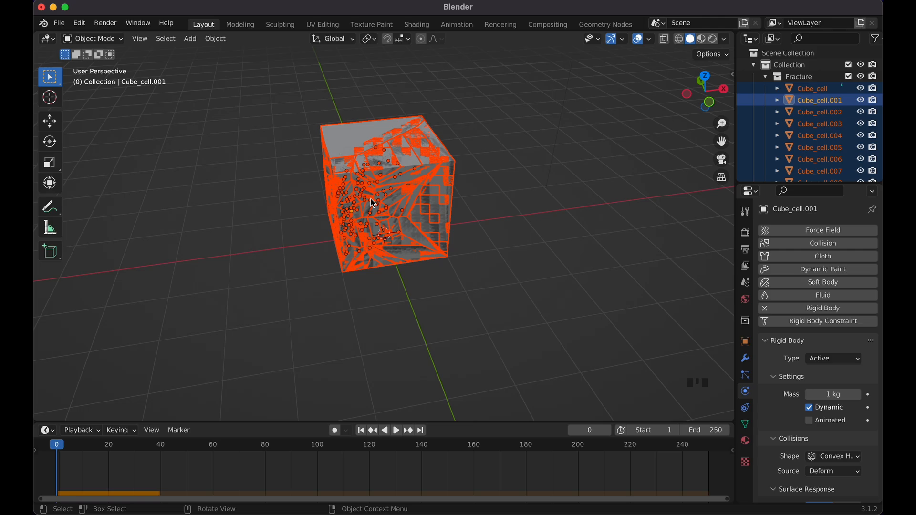
scroll(373, 204, "left", 5)
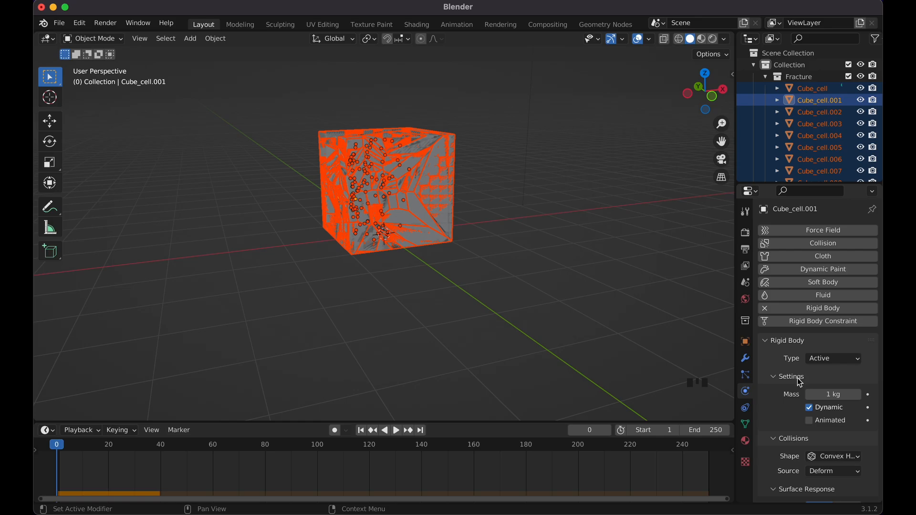
Step: Copy the rigid body settings from the active fragment to all selected fragments
left_click(218, 38)
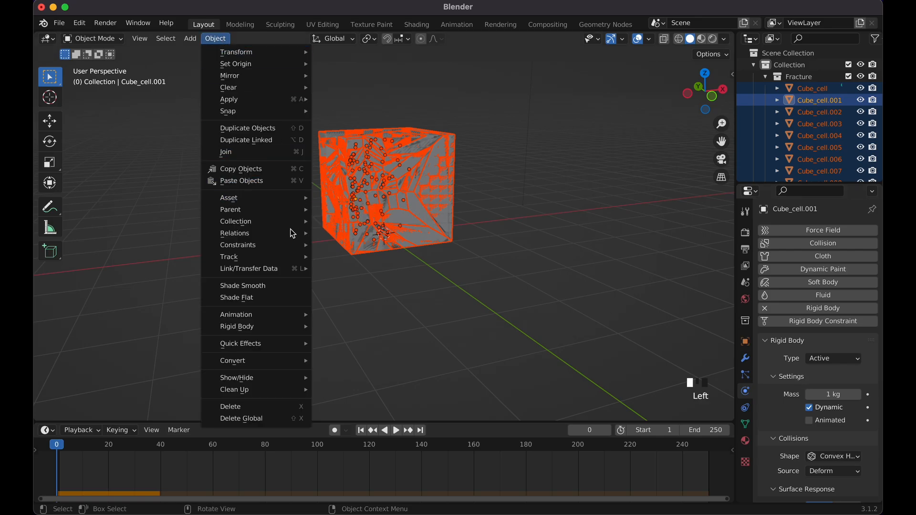
mouse_move(280, 328)
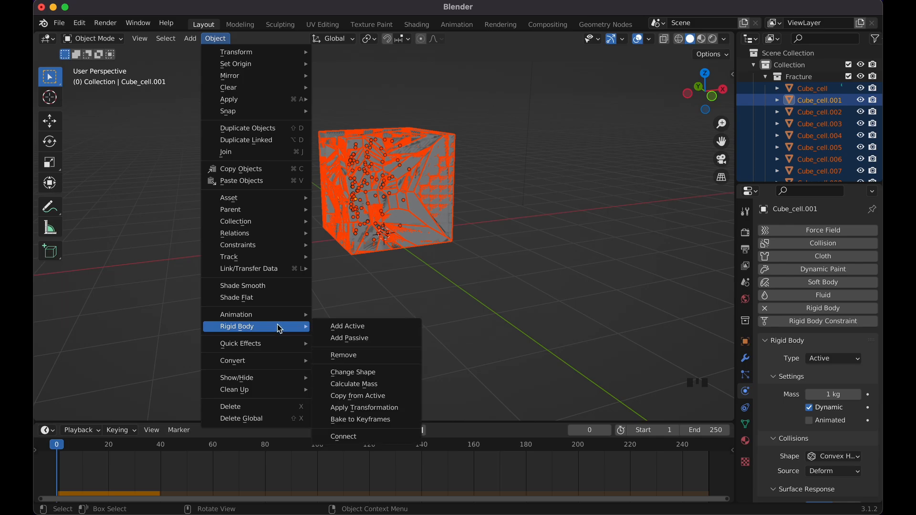
left_click(383, 397)
middle_click_drag(529, 223, 532, 223)
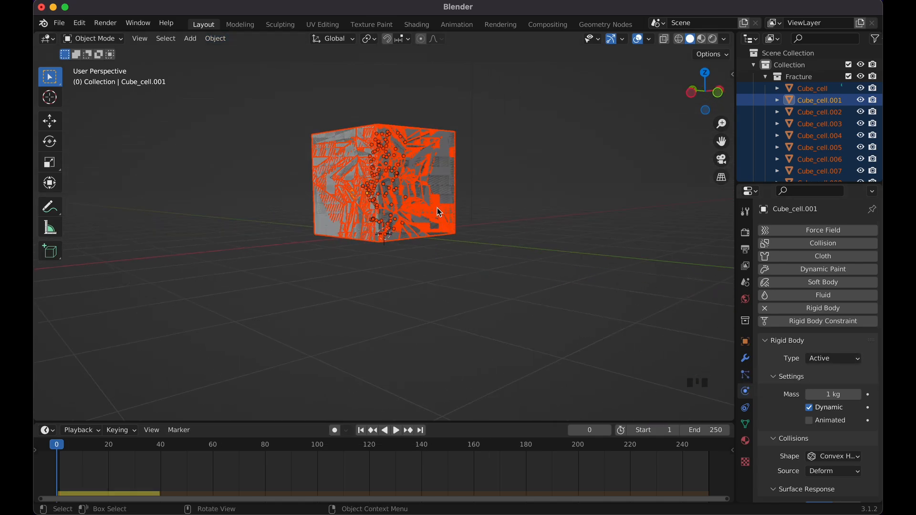
middle_click_drag(435, 210, 426, 205)
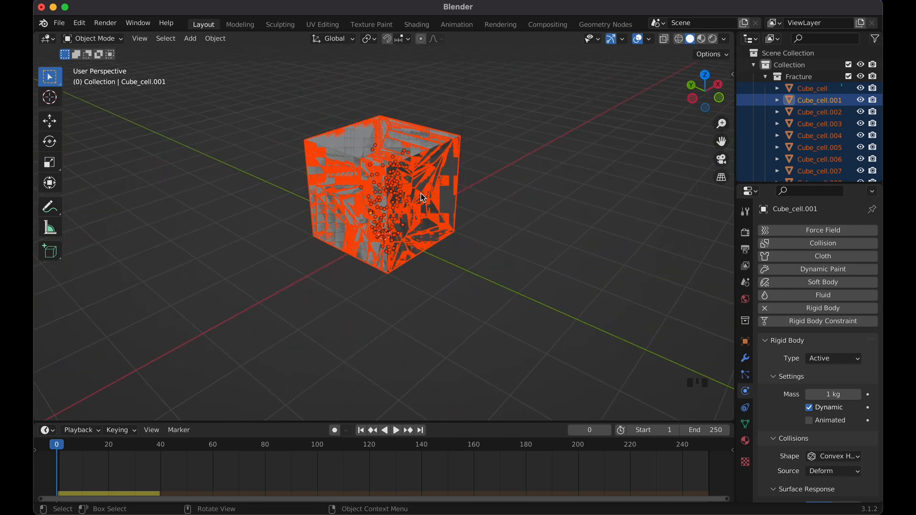
Step: Select several fragments and the original Cube one by one to check that each has Rigid Body physics
left_click(422, 195)
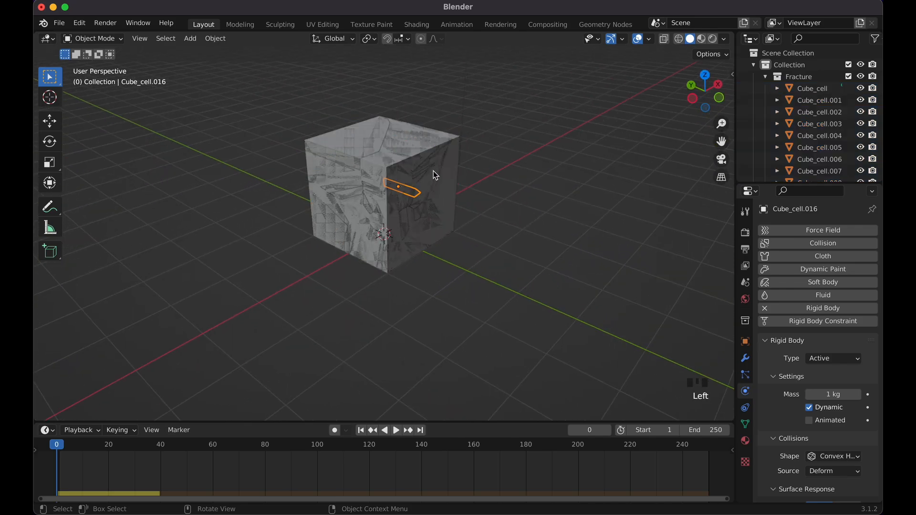
left_click(413, 175)
left_click(357, 155)
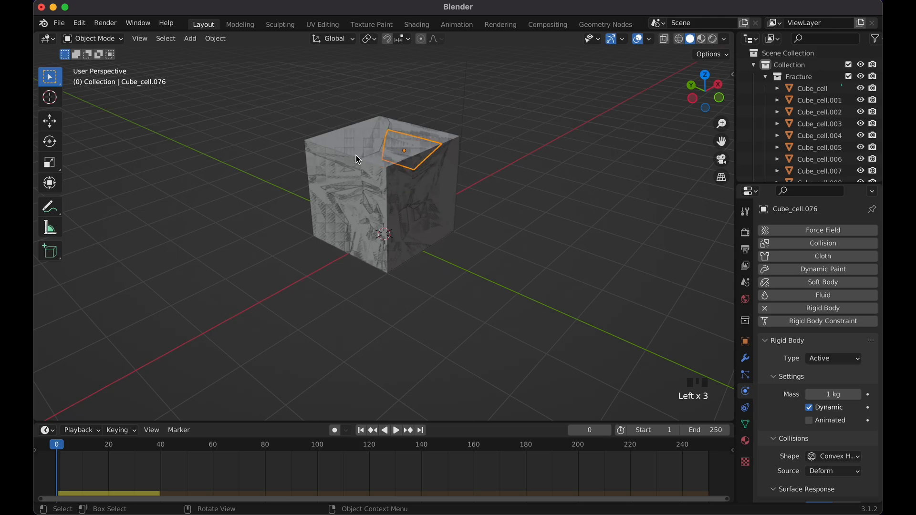
left_click(349, 186)
left_click(356, 214)
left_click(384, 244)
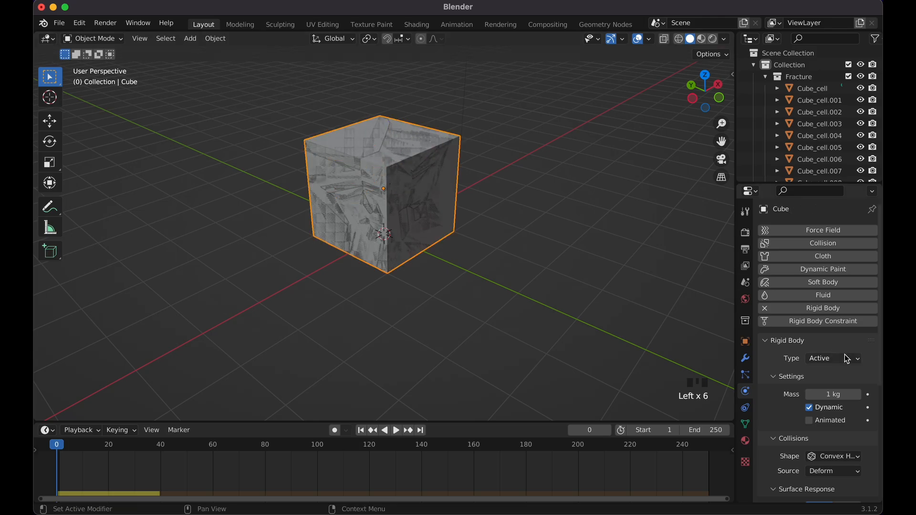
scroll(835, 382, "down", 5)
scroll(820, 329, "up", 5)
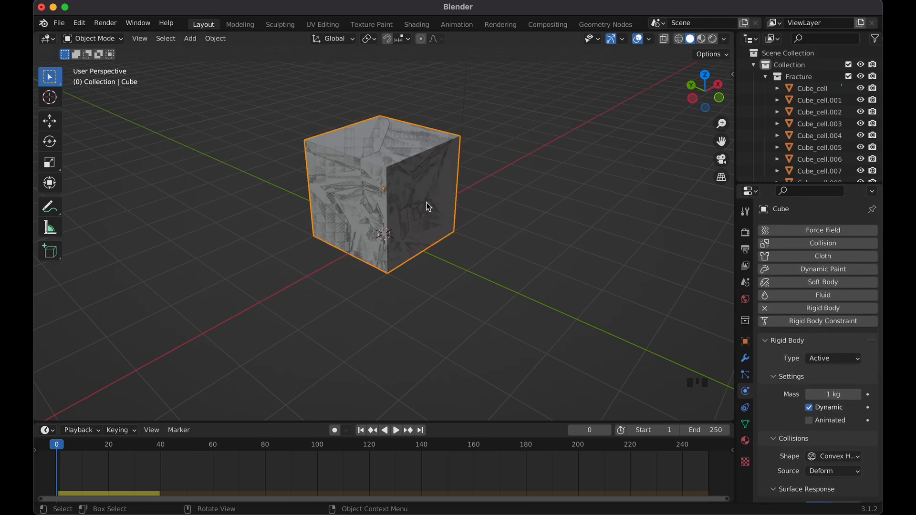
Step: Check the rigid body type and mass on more fragments, including Cube_cell.077 and Cube_cell.059, and on the original Cube
left_click(406, 203)
left_click(357, 234)
left_click(346, 200)
left_click(397, 156)
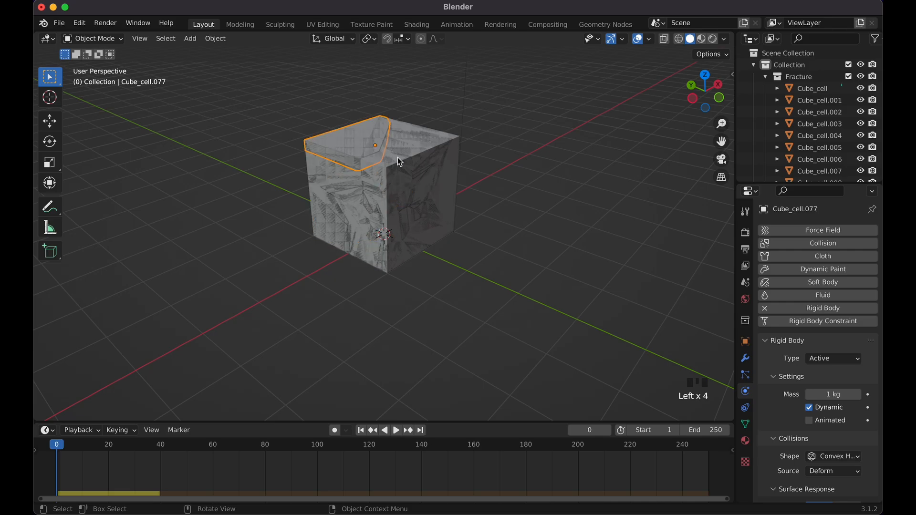
left_click(430, 190)
left_click(423, 208)
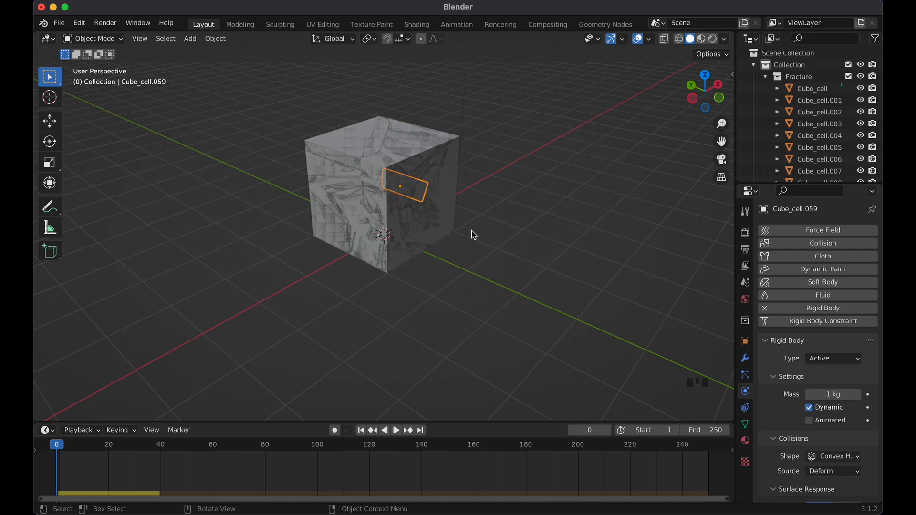
scroll(471, 231, "down", 5)
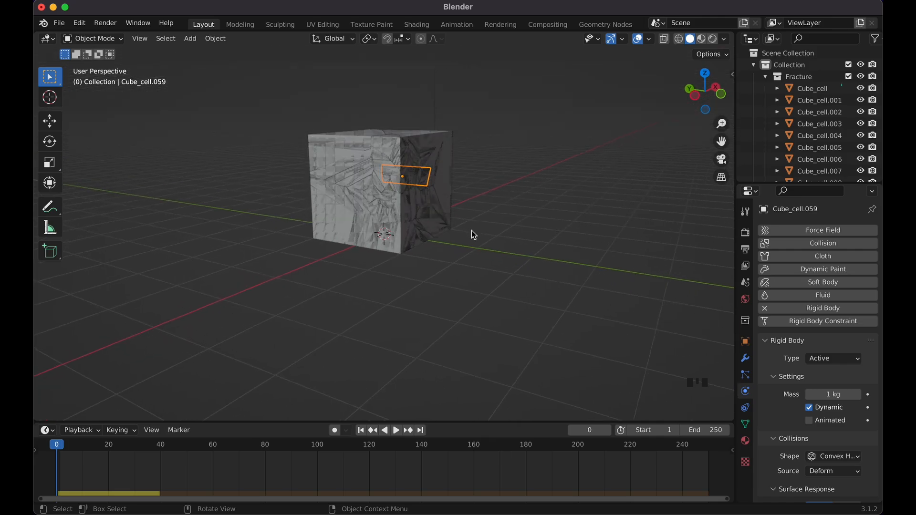
scroll(471, 230, "up", 4)
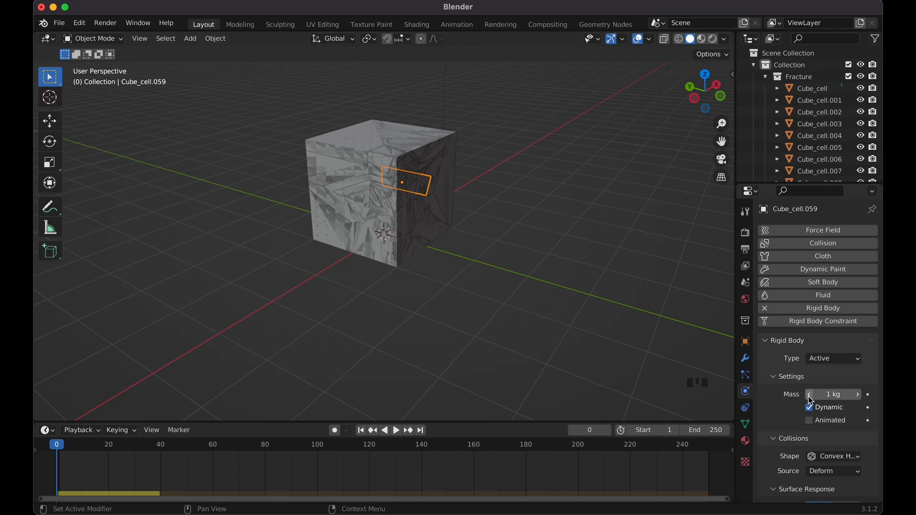
scroll(527, 271, "up", 5)
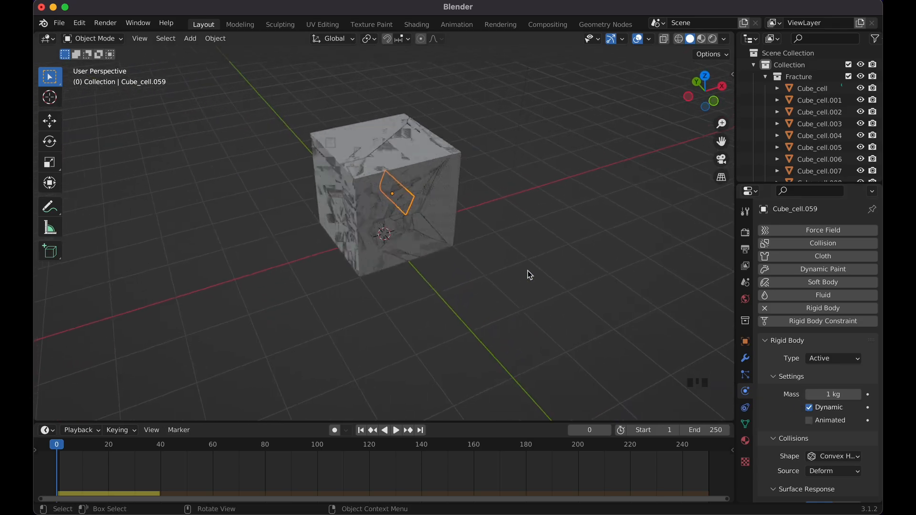
scroll(389, 246, "down", 3)
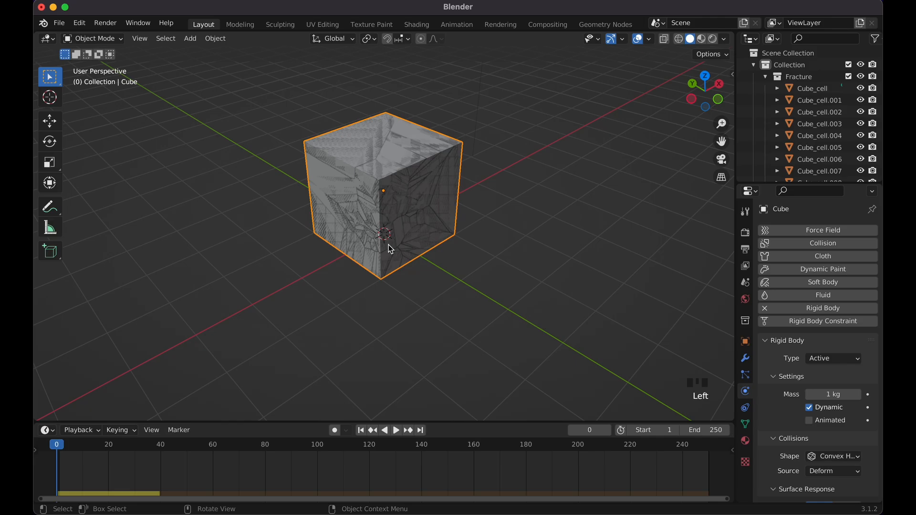
scroll(389, 245, "left", 5)
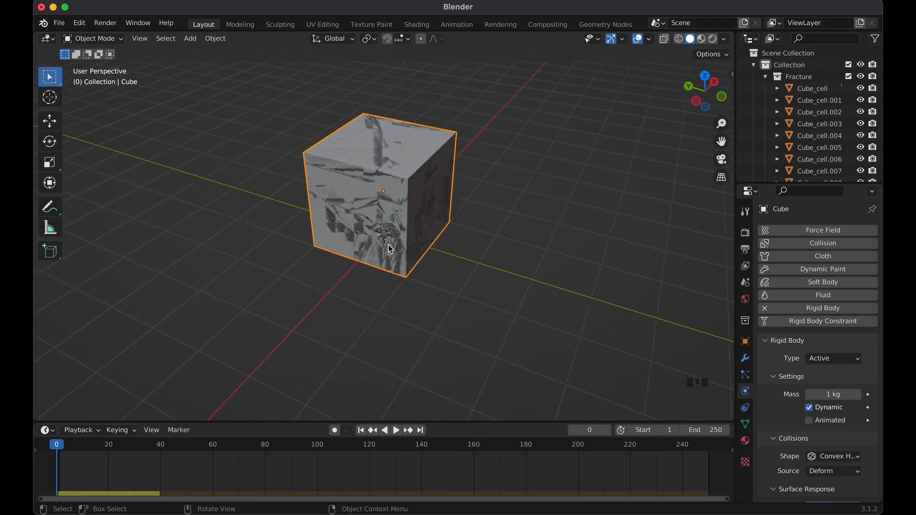
Step: Examine the rigid body settings of Cube_cell.087, Cube_cell.039 and Cube_cell.034 from different sides of the fractured cube
left_click(371, 230)
left_click(425, 198)
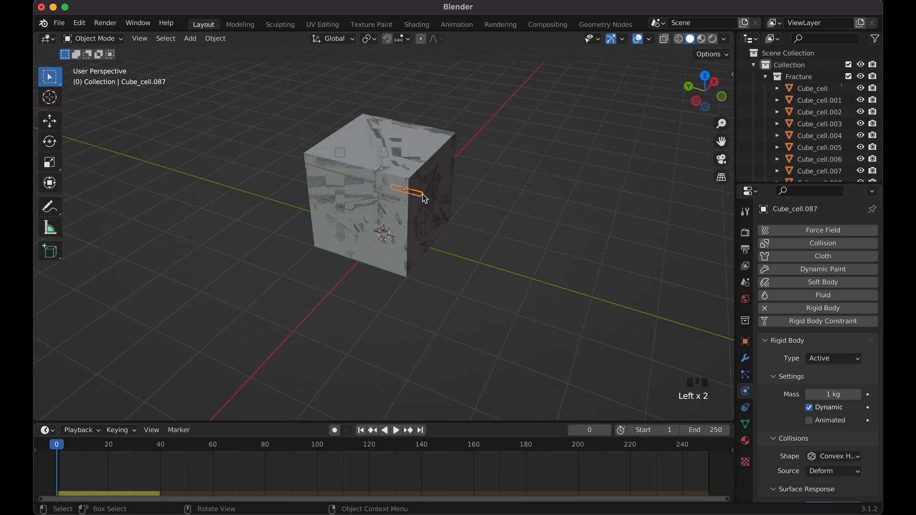
scroll(423, 195, "right", 5)
left_click(412, 182)
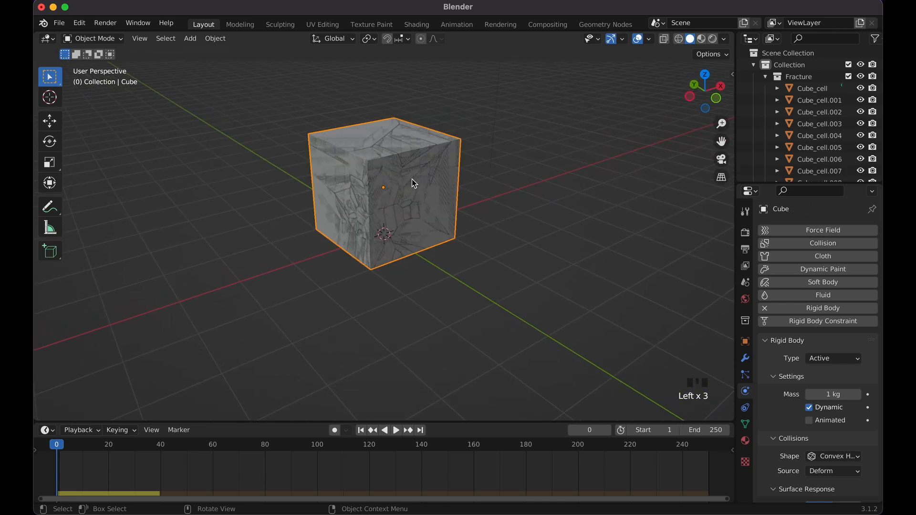
left_click(433, 187)
left_click(405, 156)
left_click(358, 150)
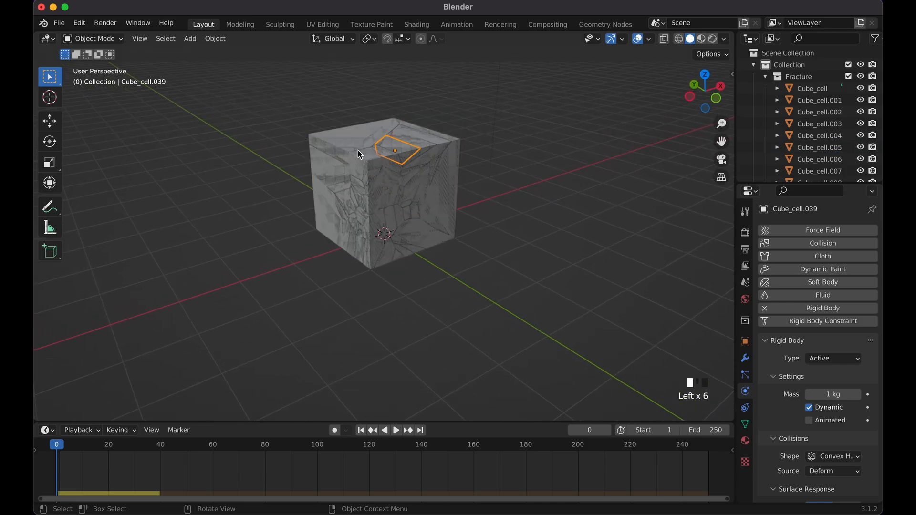
scroll(356, 149, "left", 5)
scroll(359, 153, "left", 10)
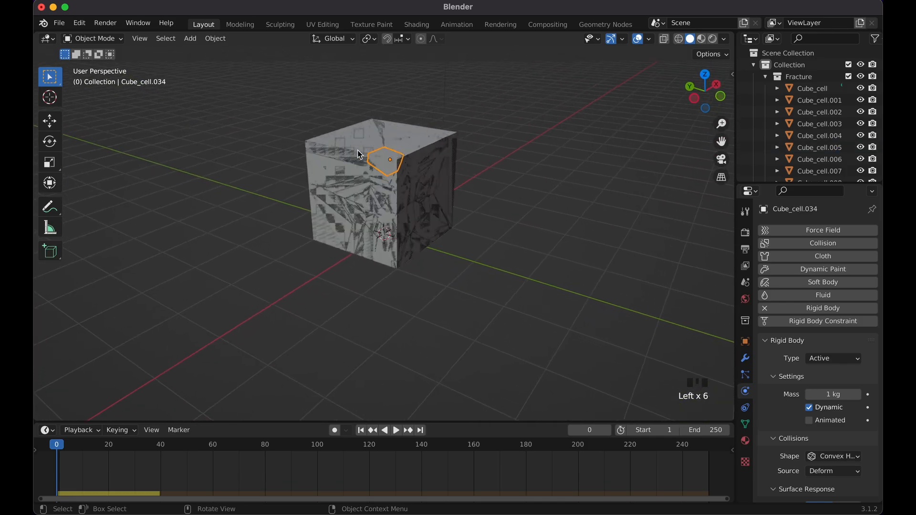
scroll(358, 151, "left", 5)
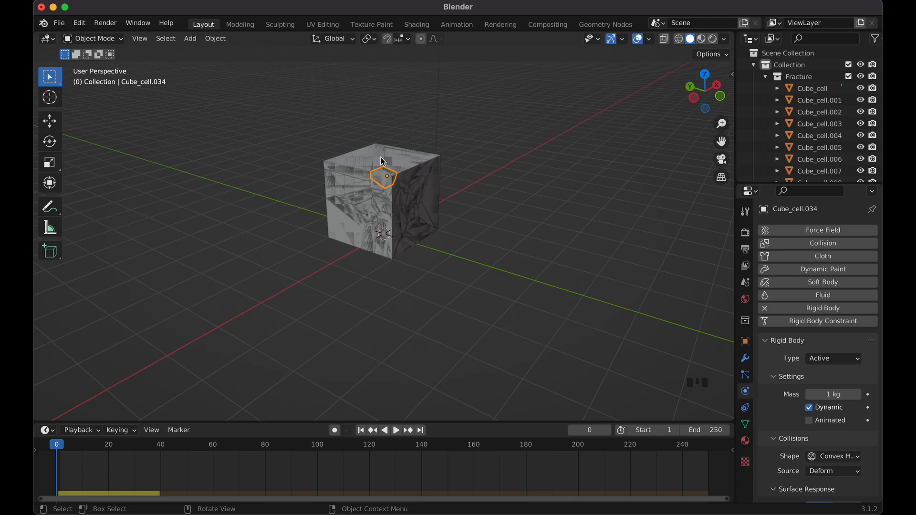
Step: Select Cube_cell.073, Cube_cell.077, the original Cube and Cube_cell.030 in turn to review their rigid body settings
left_click(403, 205)
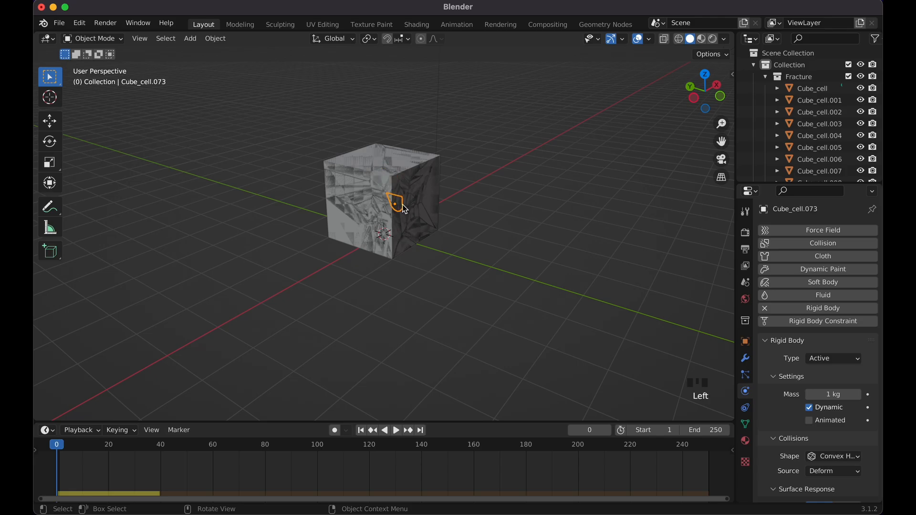
scroll(403, 205, "up", 3)
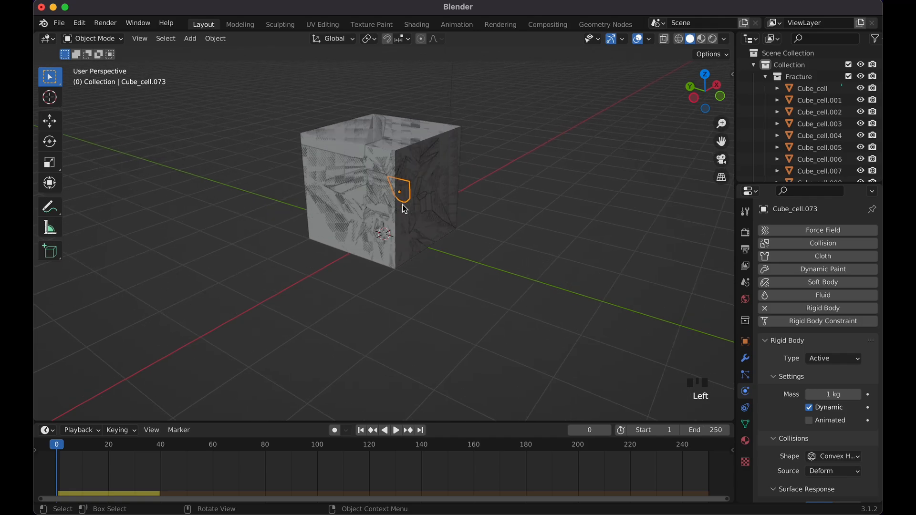
scroll(403, 205, "left", 3)
left_click(366, 160)
scroll(366, 161, "left", 2)
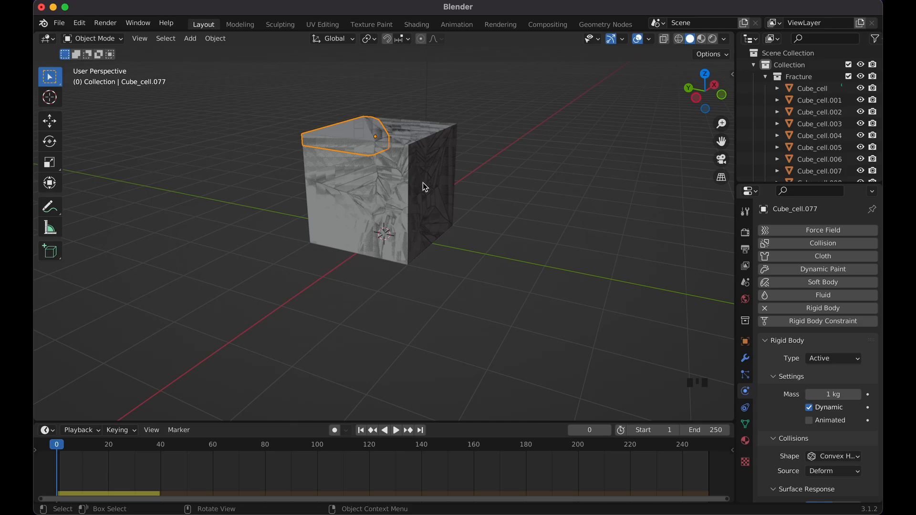
scroll(423, 182, "right", 3)
left_click(409, 182)
scroll(409, 183, "right", 3)
left_click(409, 182)
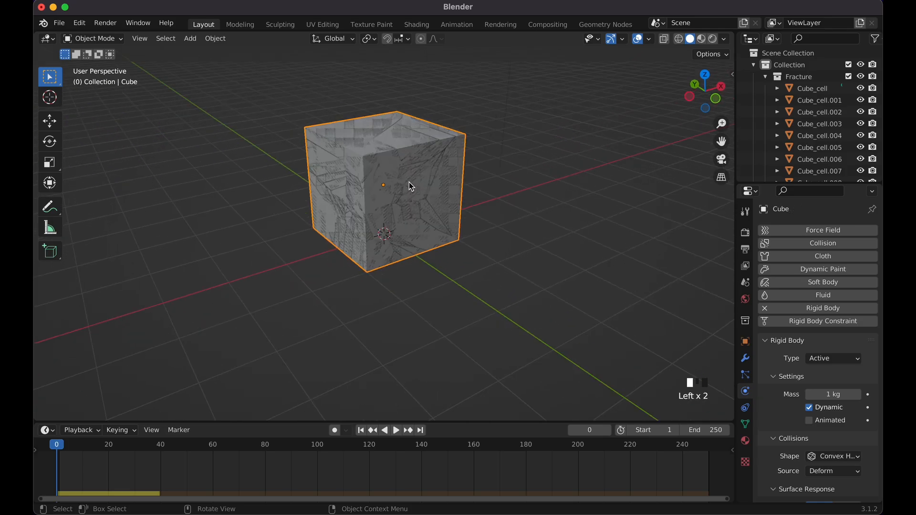
left_click(404, 186)
scroll(412, 184, "right", 3)
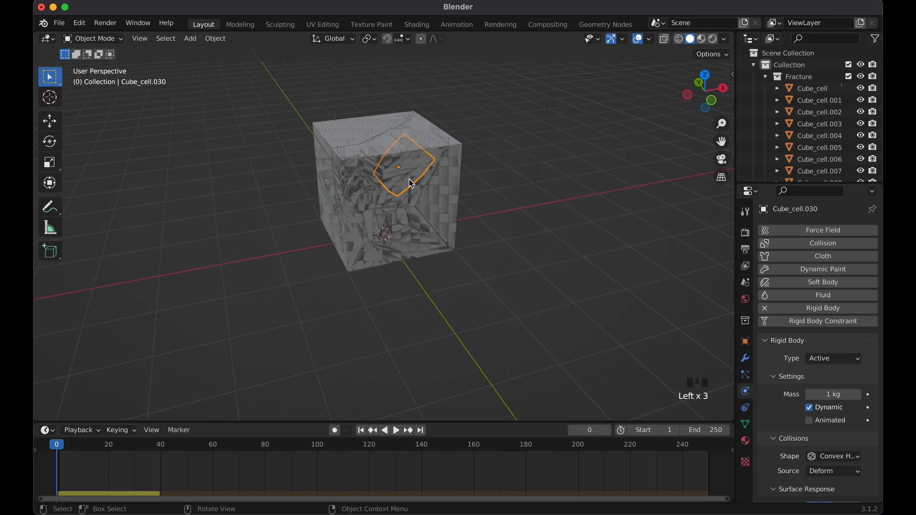
Step: Select the original Cube together with all its fragments and calculate their rigid body masses using the Marble (Broken) material preset
left_click_drag(279, 88, 486, 305, "shift")
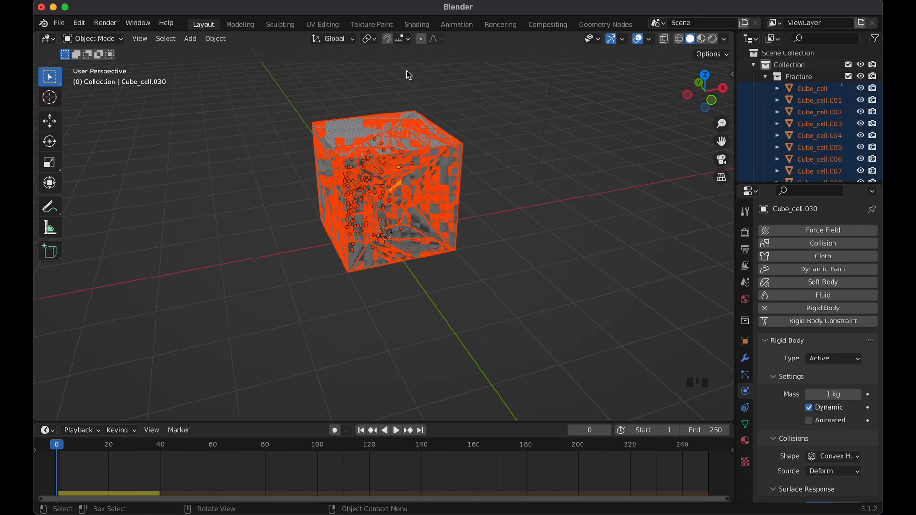
left_click(215, 39)
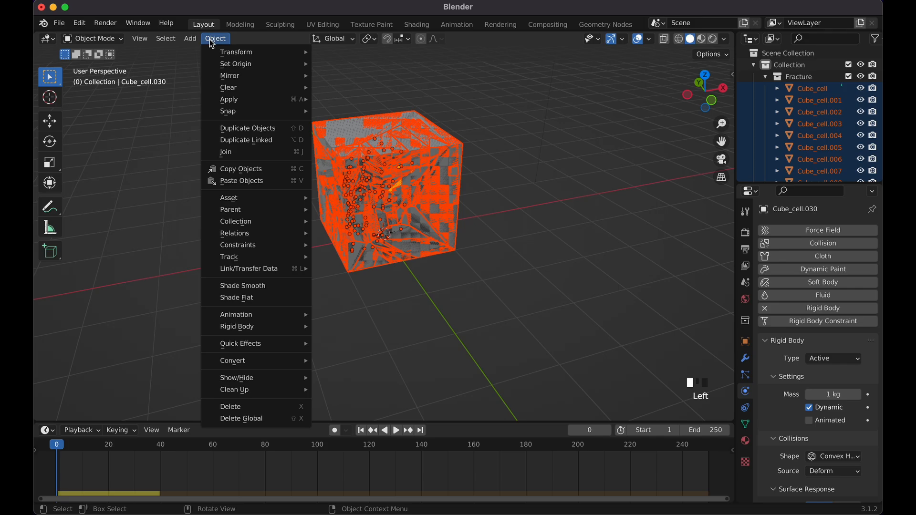
mouse_move(280, 327)
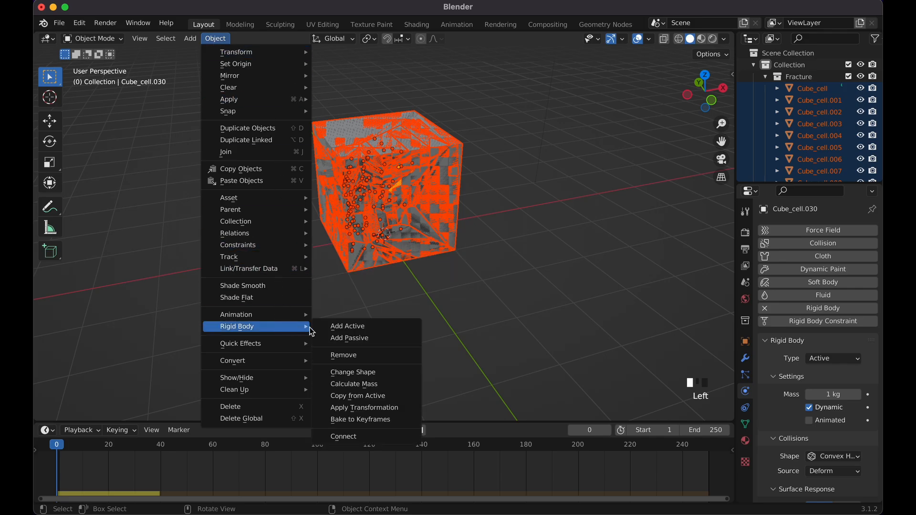
left_click(365, 384)
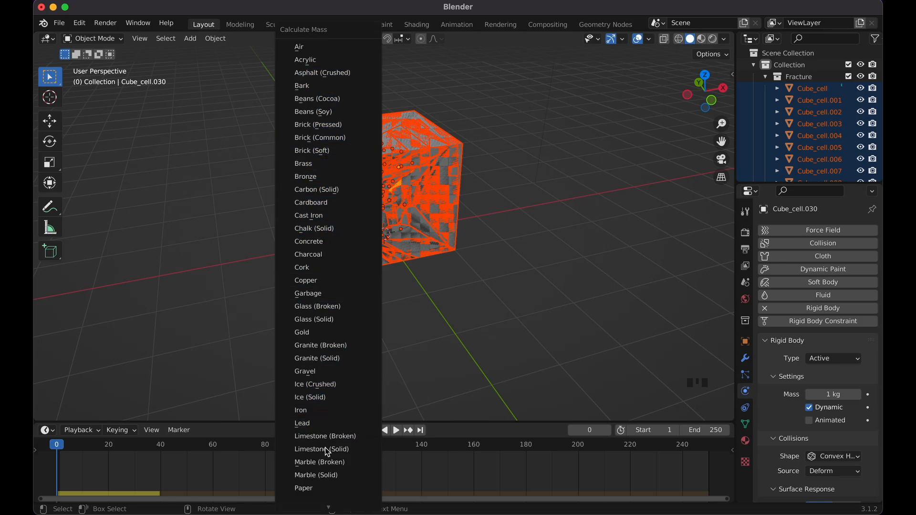
left_click(344, 470)
Step: Check the calculated mass on Cube_cell.077, the original Cube, Cube_cell.063 and Cube_cell.036
scroll(380, 312, "left", 5)
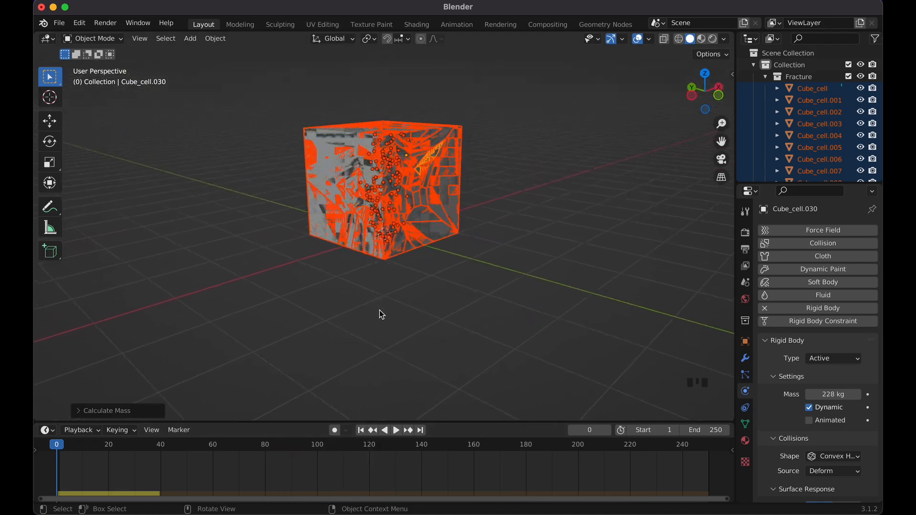
scroll(379, 310, "up", 3)
scroll(380, 310, "up", 4)
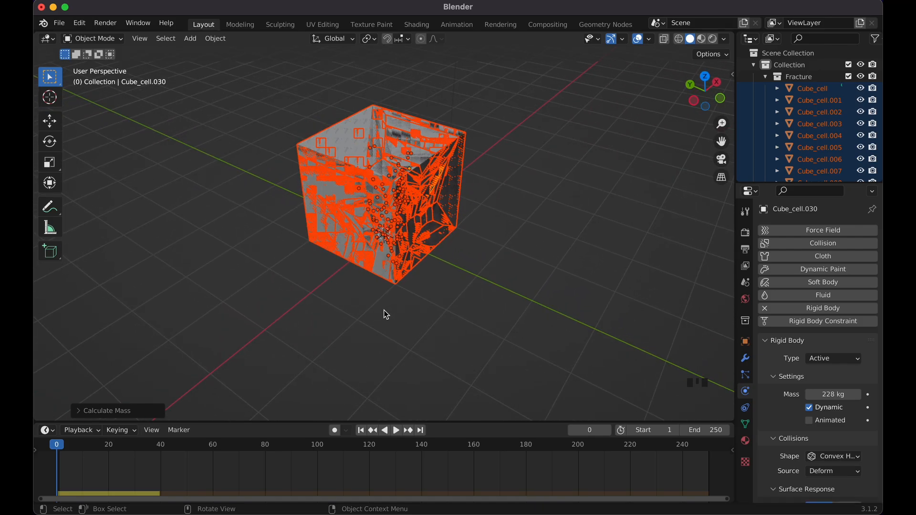
scroll(435, 210, "right", 5)
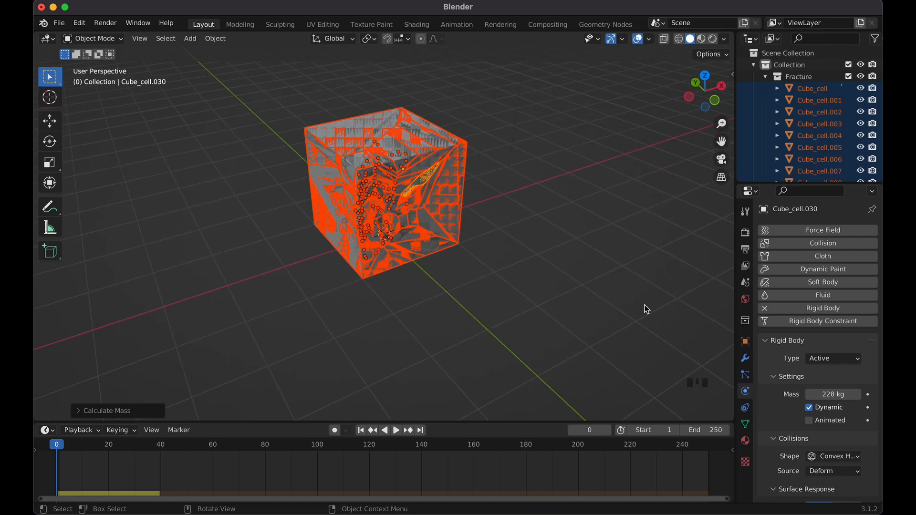
scroll(485, 263, "left", 8)
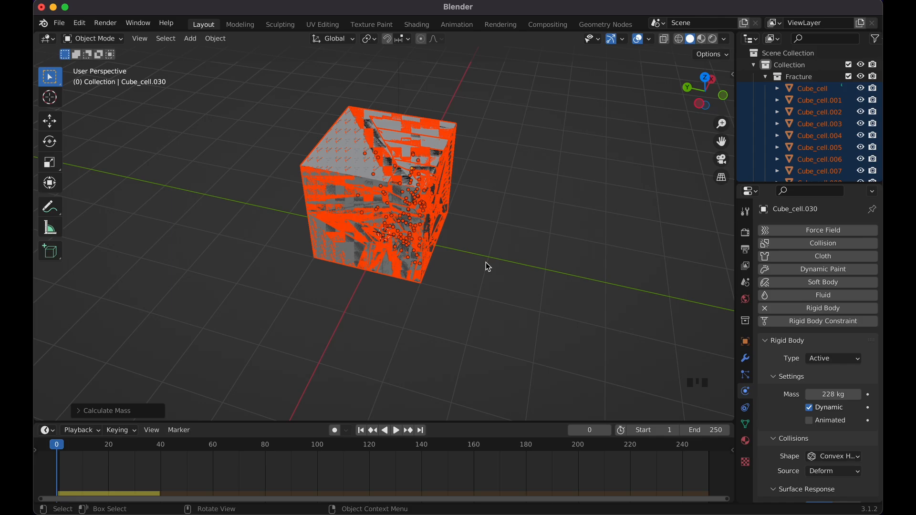
left_click(351, 176)
scroll(345, 165, "left", 3)
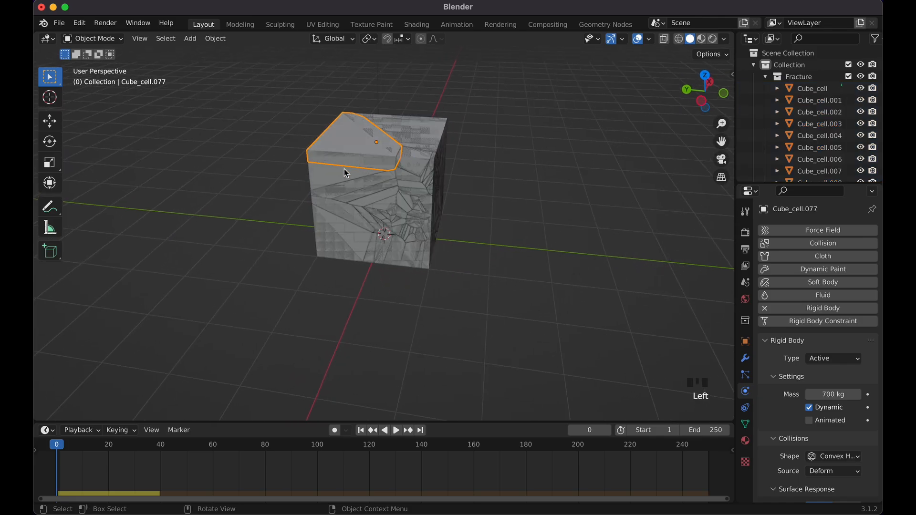
left_click(344, 179)
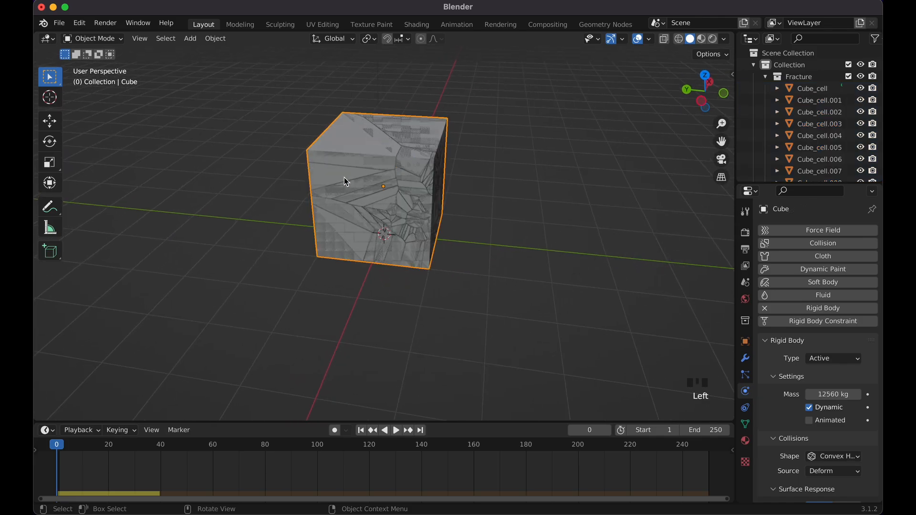
left_click(359, 206)
left_click(399, 212)
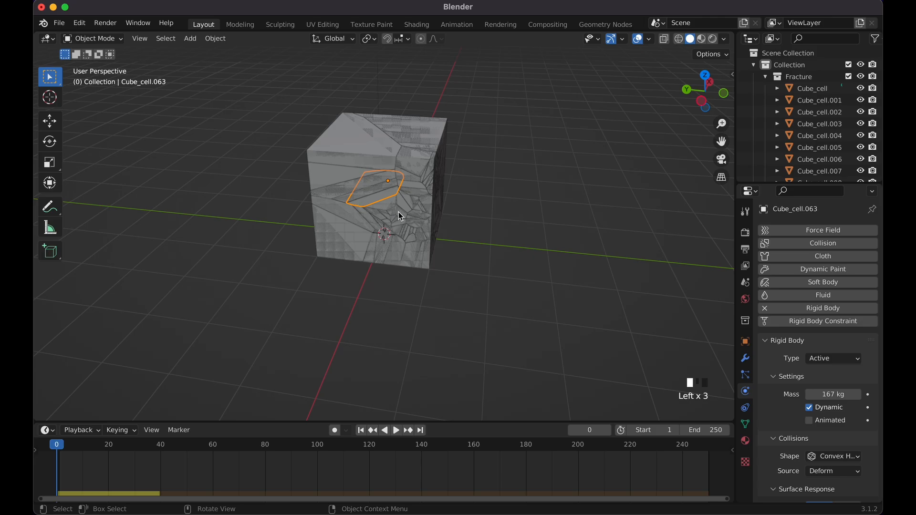
left_click(414, 219)
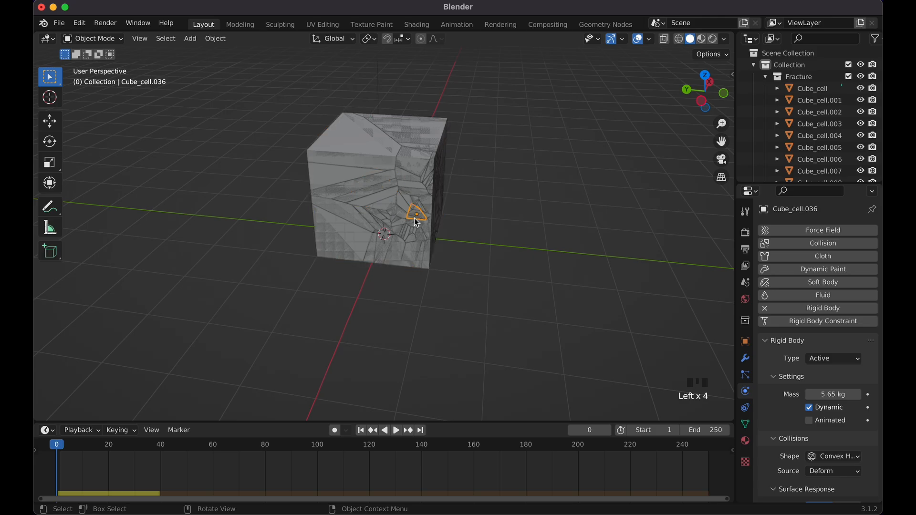
Step: Check the calculated mass on further fragments, including the large Cube_cell.005 and the small Cube_cell.013
scroll(414, 219, "right", 5)
left_click(416, 205)
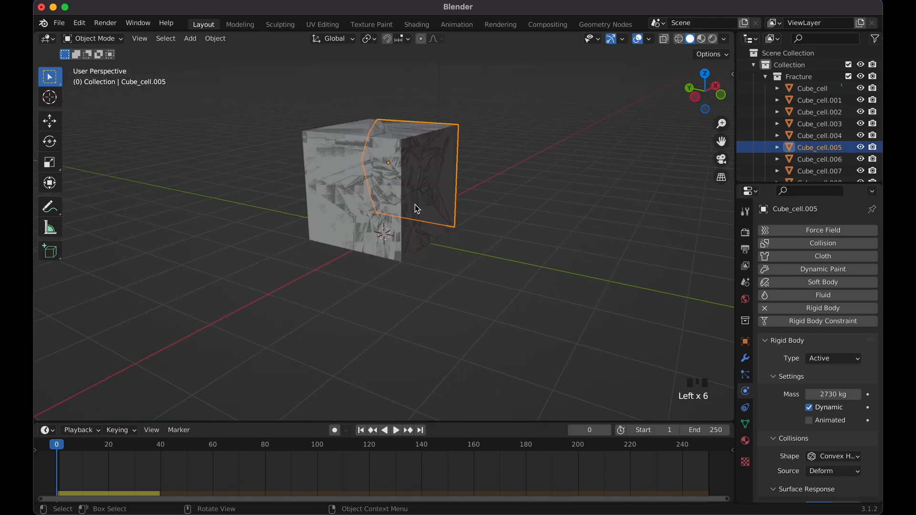
left_click(415, 204)
left_click(395, 222)
left_click(395, 223)
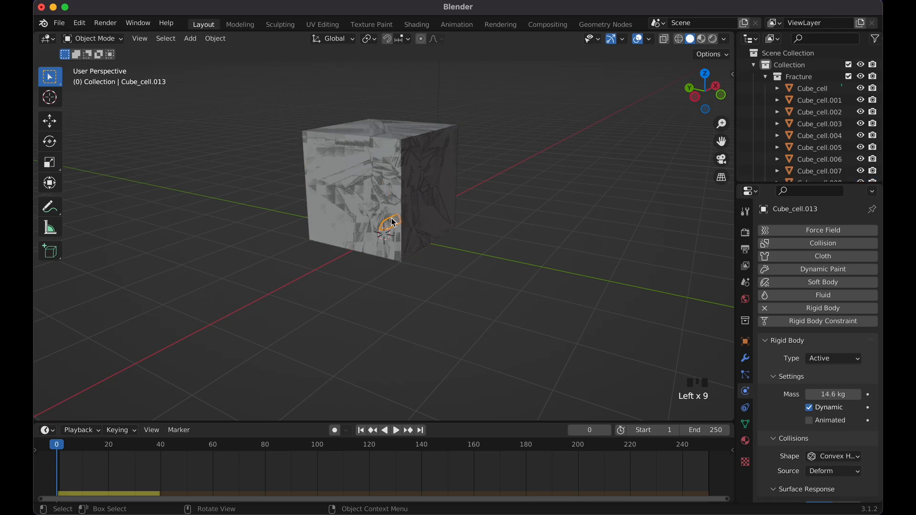
Step: Examine the fractured cube from several sides and from above
scroll(394, 224, "right", 5)
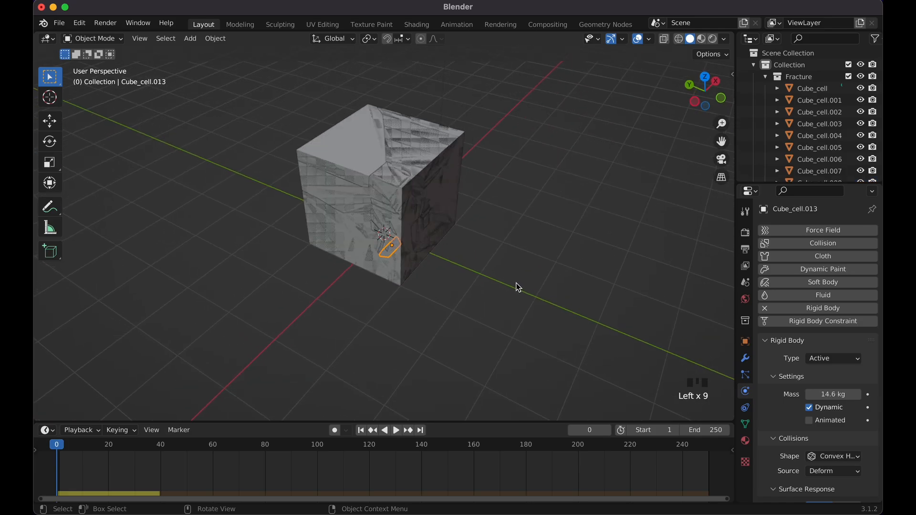
scroll(516, 283, "right", 5)
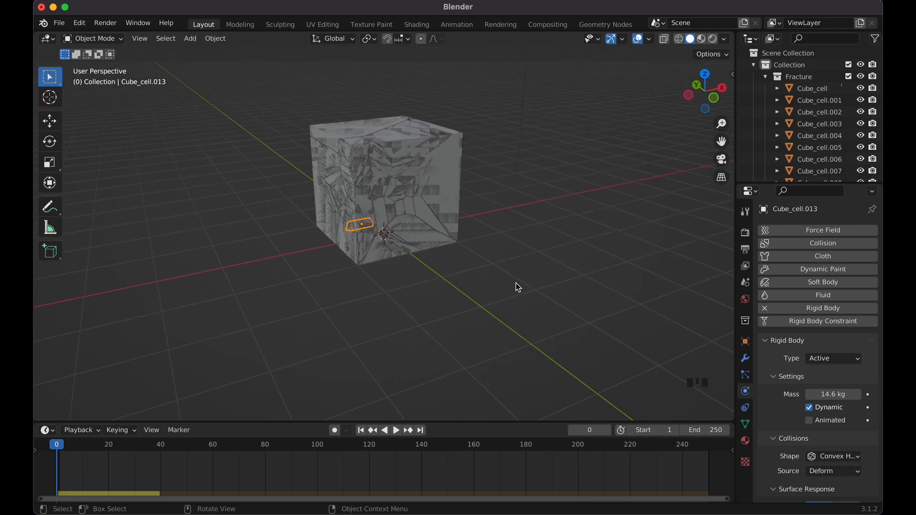
scroll(515, 283, "up", 5)
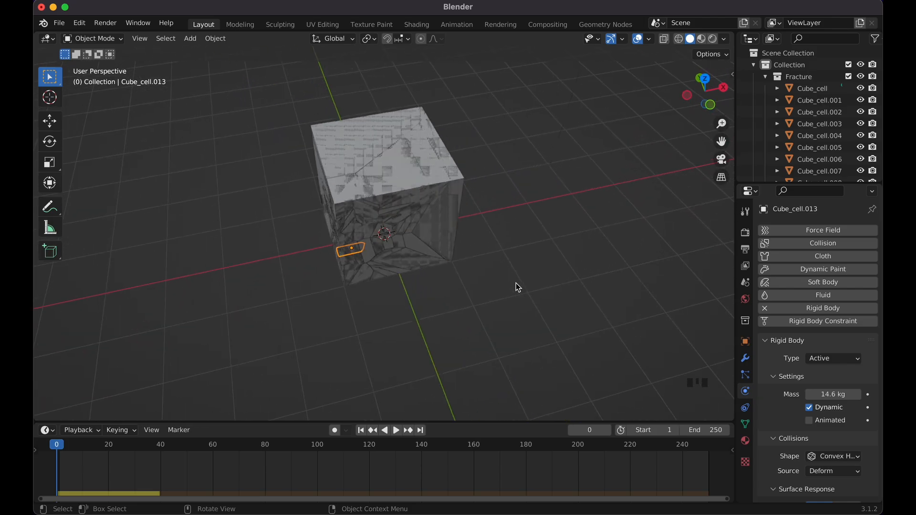
scroll(516, 284, "down", 6)
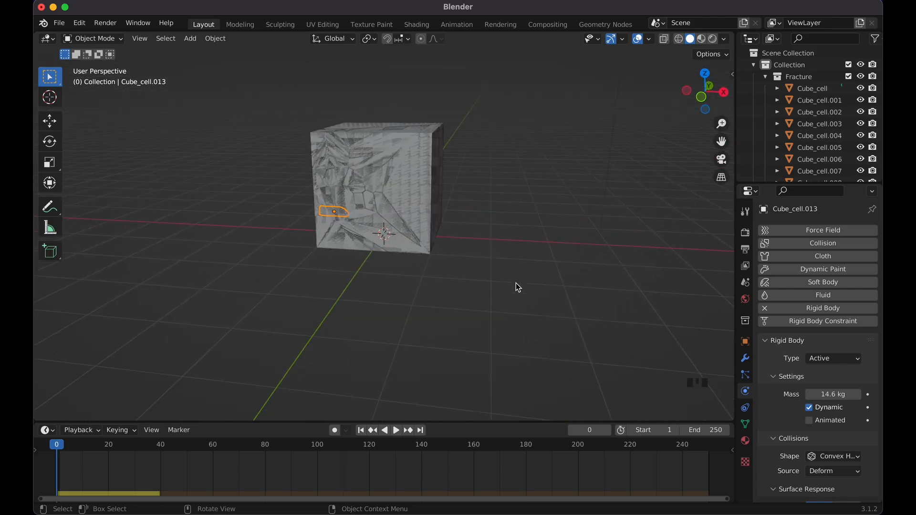
scroll(516, 282, "up", 5)
scroll(425, 142, "left", 6)
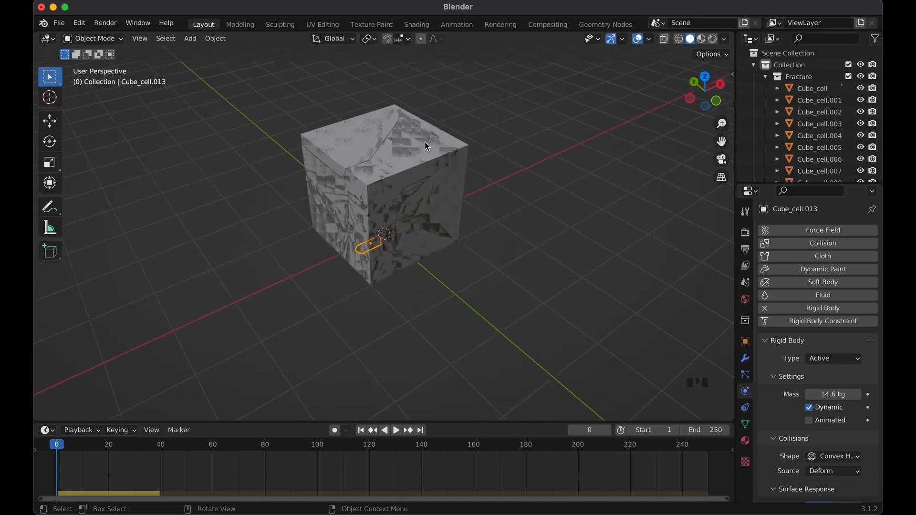
scroll(425, 142, "down", 1)
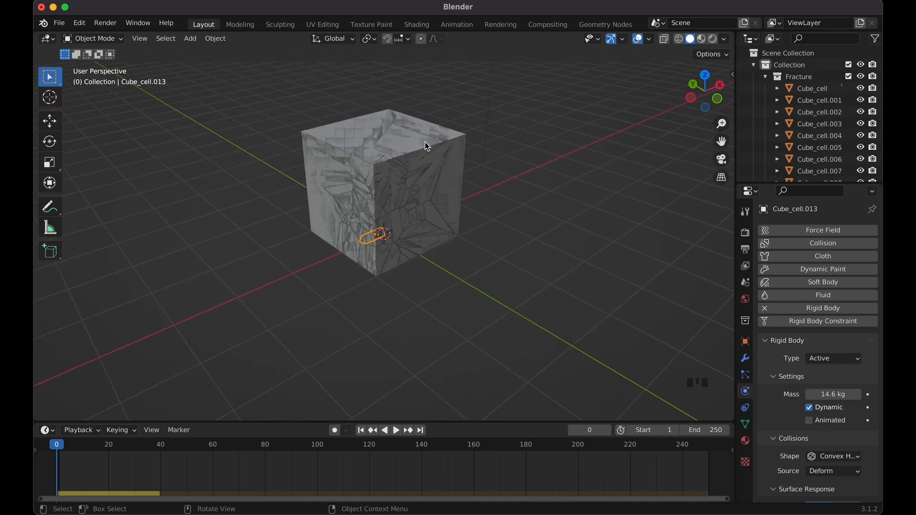
scroll(425, 142, "left", 2)
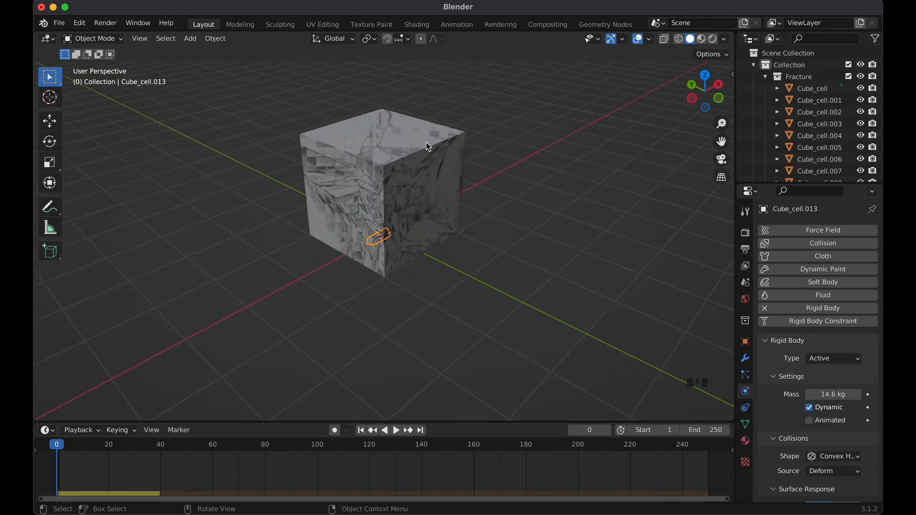
Step: Deselect all objects, play the rigid body simulation from the start and stop it at frame 49
left_click(512, 207)
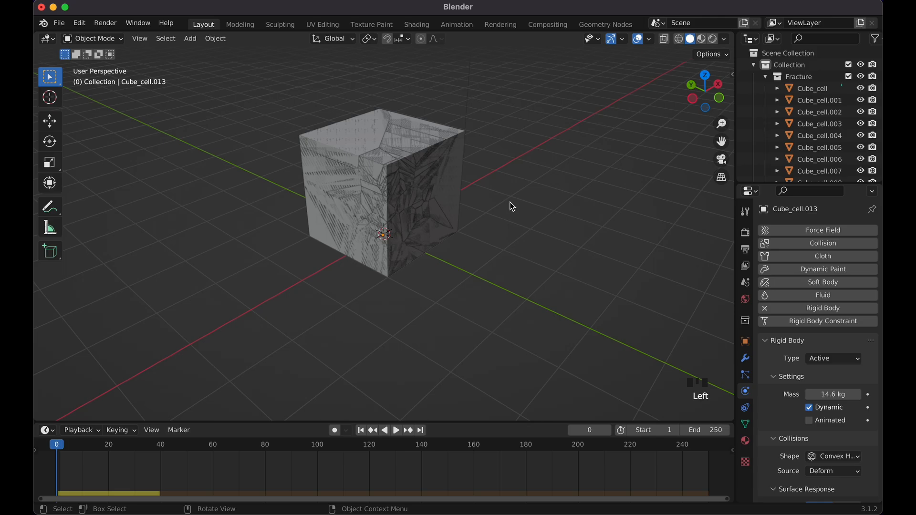
key("space")
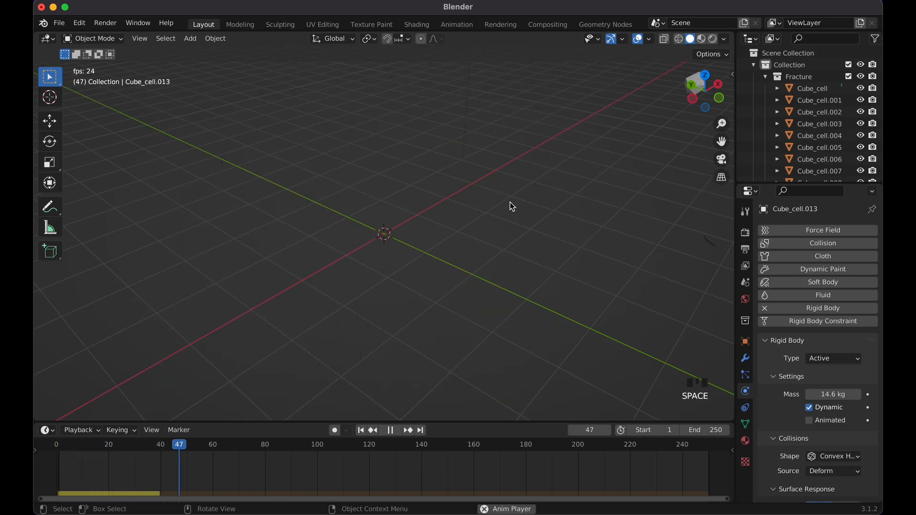
key("space")
Step: Collapse the Fracture collection, locate the original Cube by selecting it, and rewind the timeline to the start
left_click(762, 78)
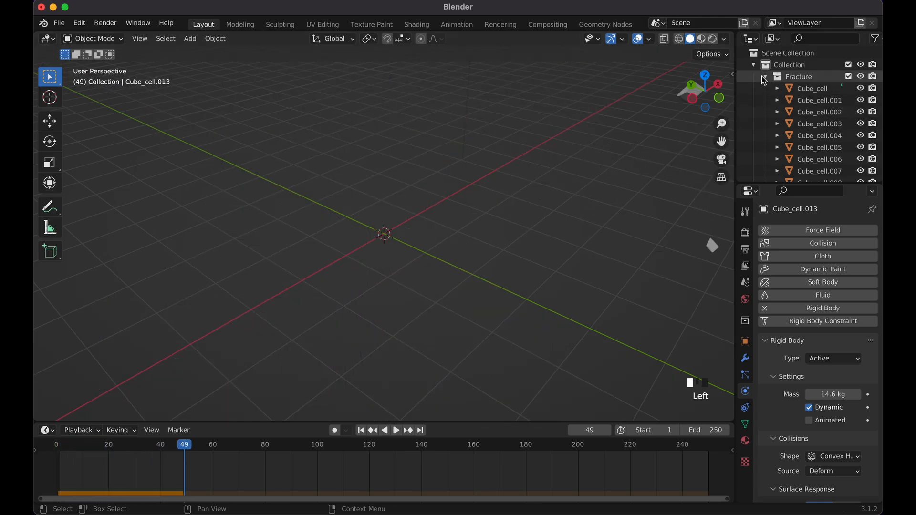
left_click(791, 103)
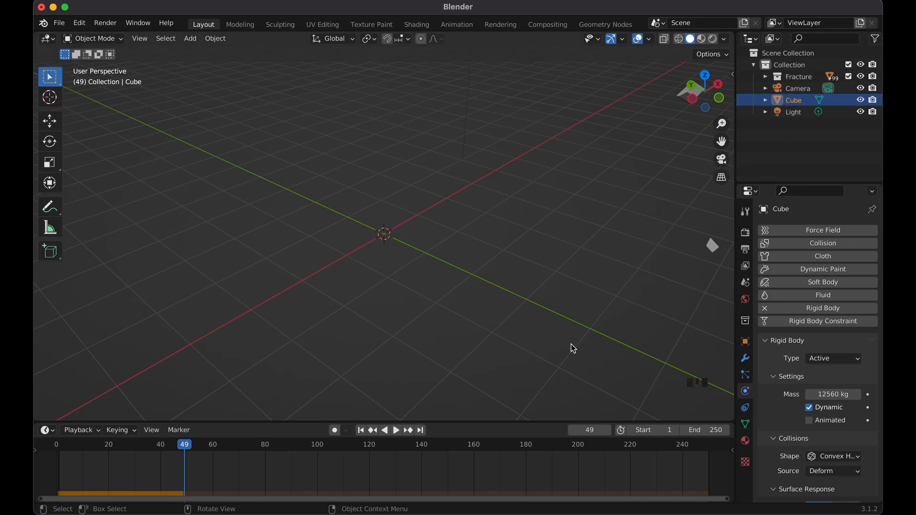
key("shift+Left")
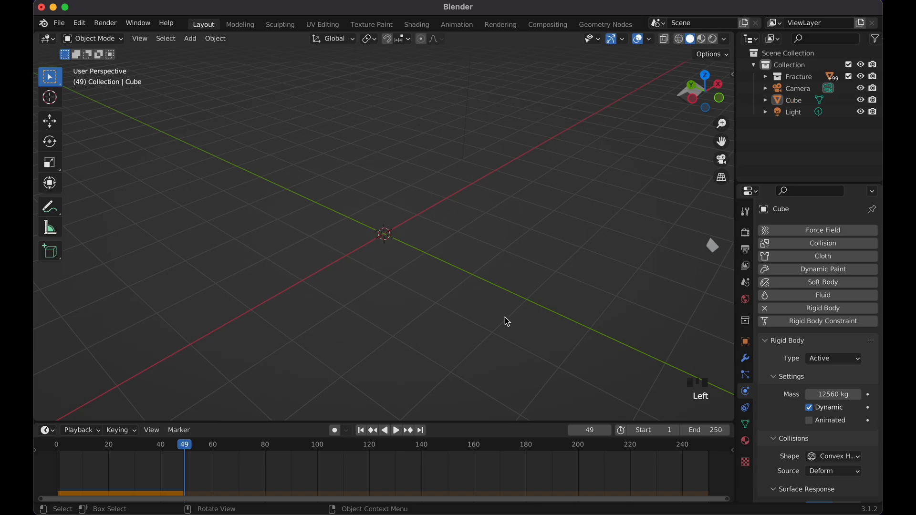
key("Left")
Step: Replay the simulation up to frame 23 to watch the original Cube and fragments, and return to the start frame
scroll(505, 319, "down", 5)
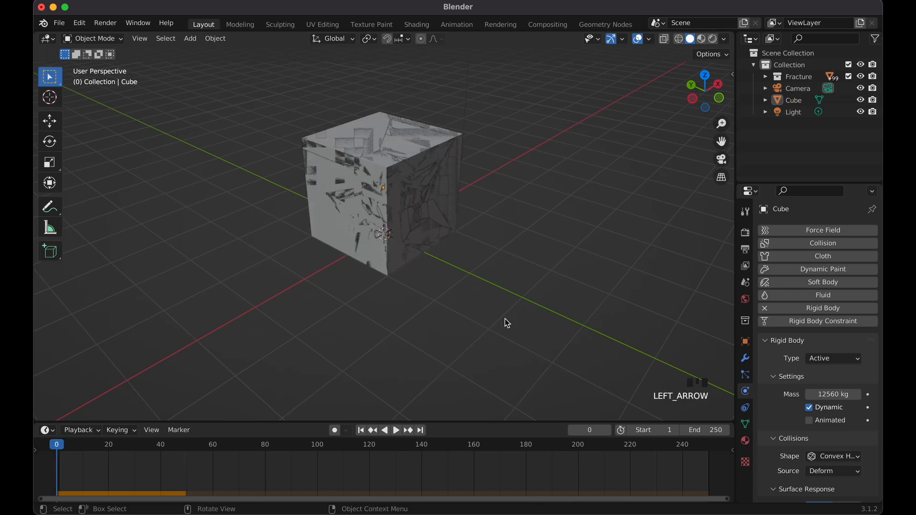
scroll(505, 319, "right", 5)
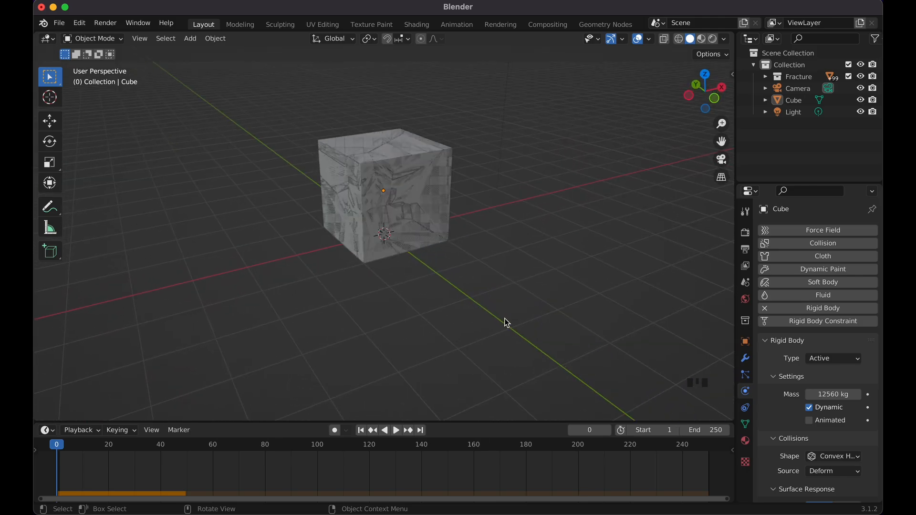
key("space")
key("space")
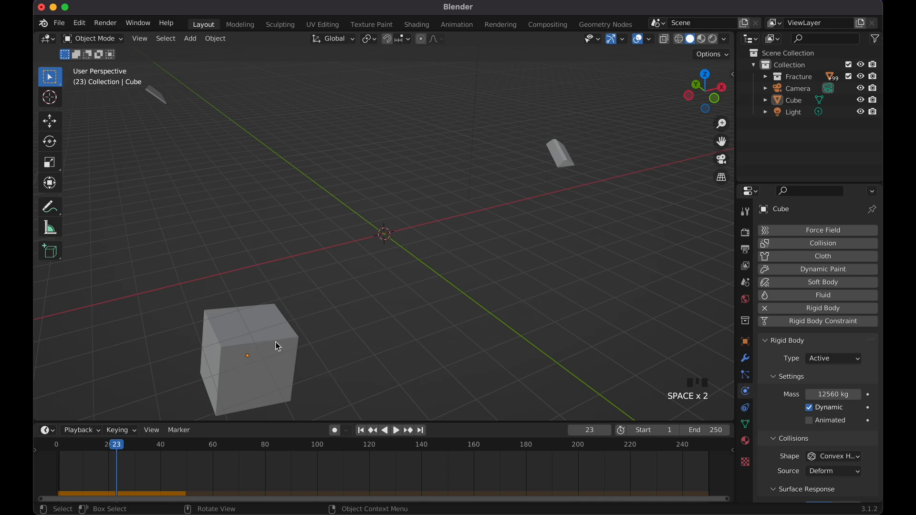
key("shift+Left")
key("Left")
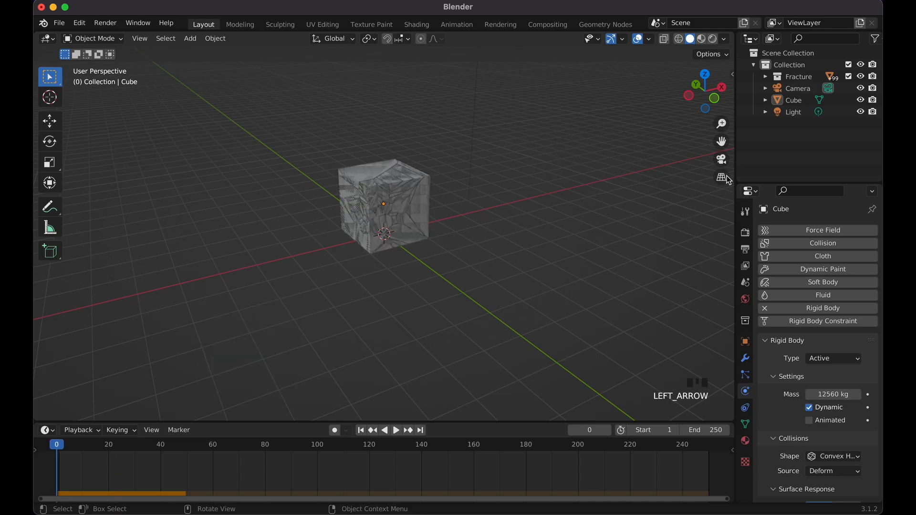
Step: Select the original Cube and review its rigid body settings and the contents of the Fracture collection
left_click(802, 100)
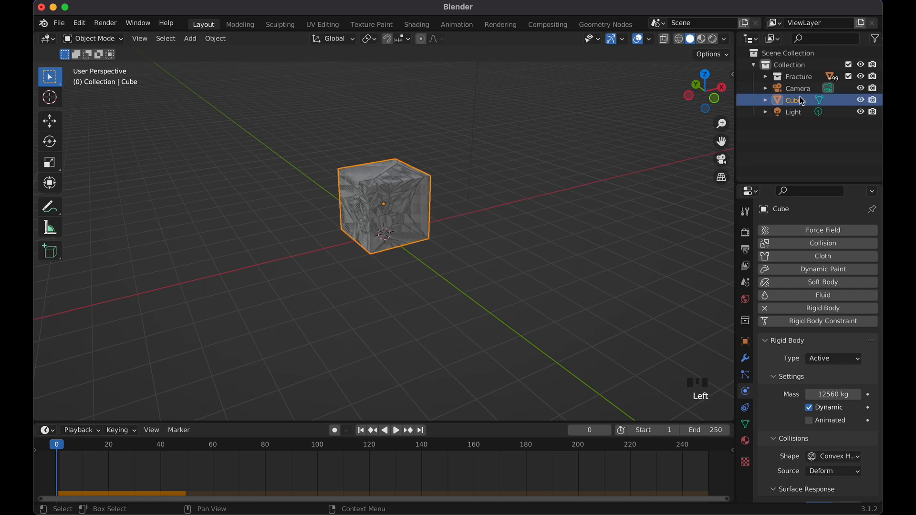
scroll(611, 310, "left", 5)
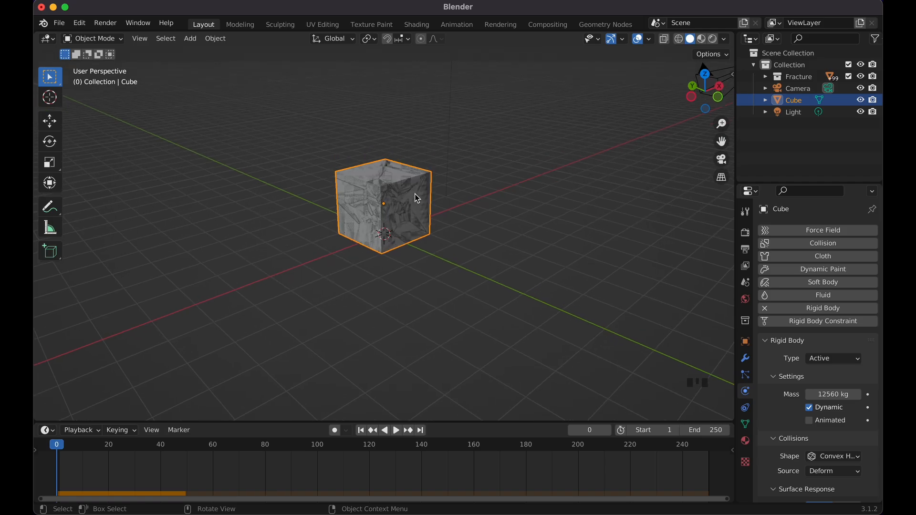
scroll(414, 194, "up", 5)
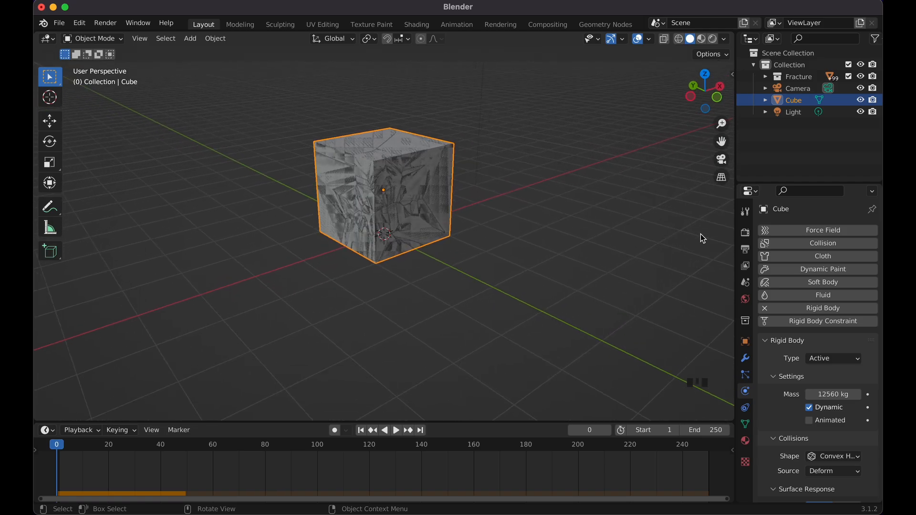
left_click(764, 78)
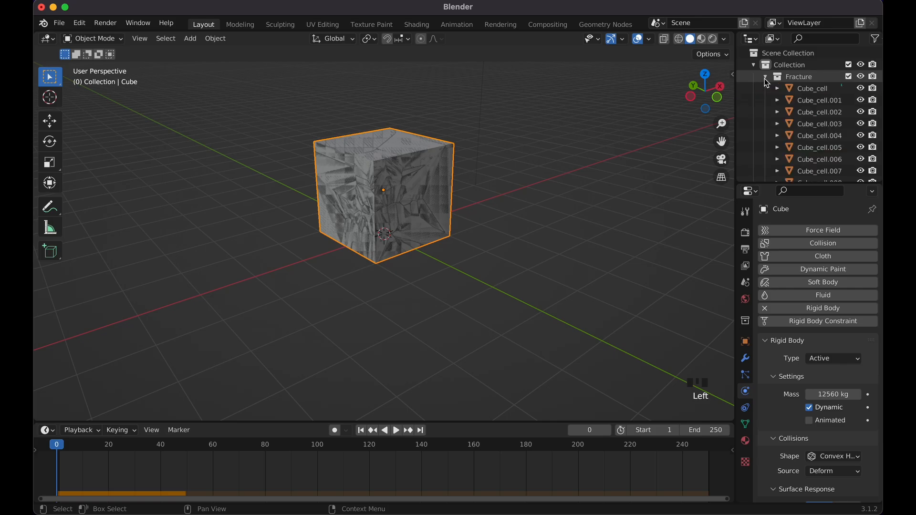
left_click(764, 78)
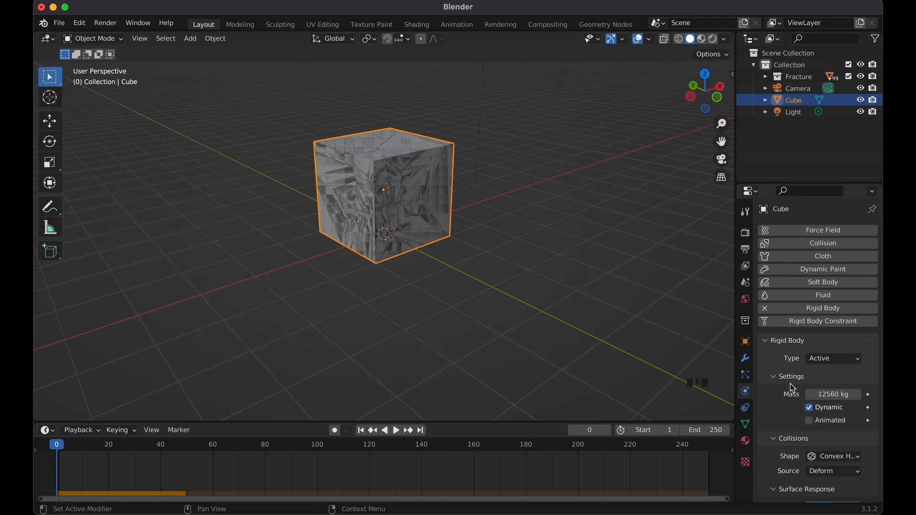
Step: Remove the rigid body physics from the original Cube and hide it in the viewport
left_click(766, 308)
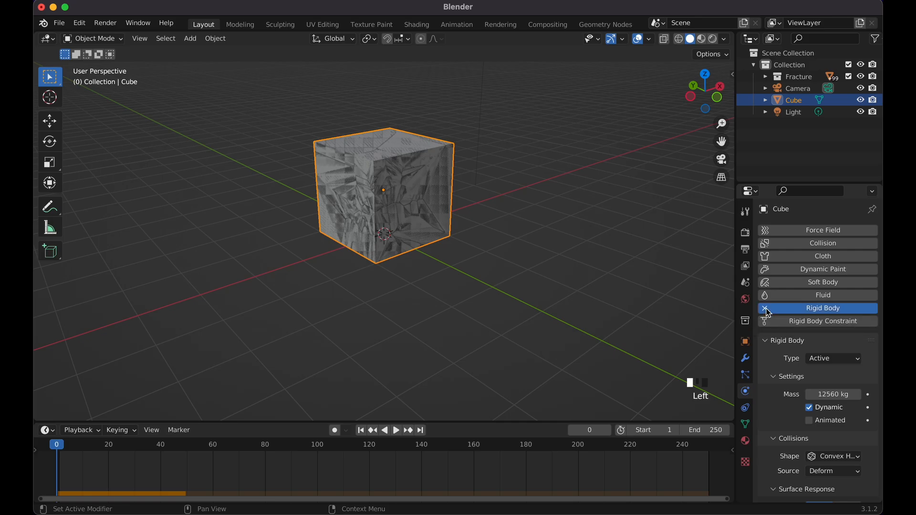
left_click(862, 101)
scroll(551, 272, "left", 5)
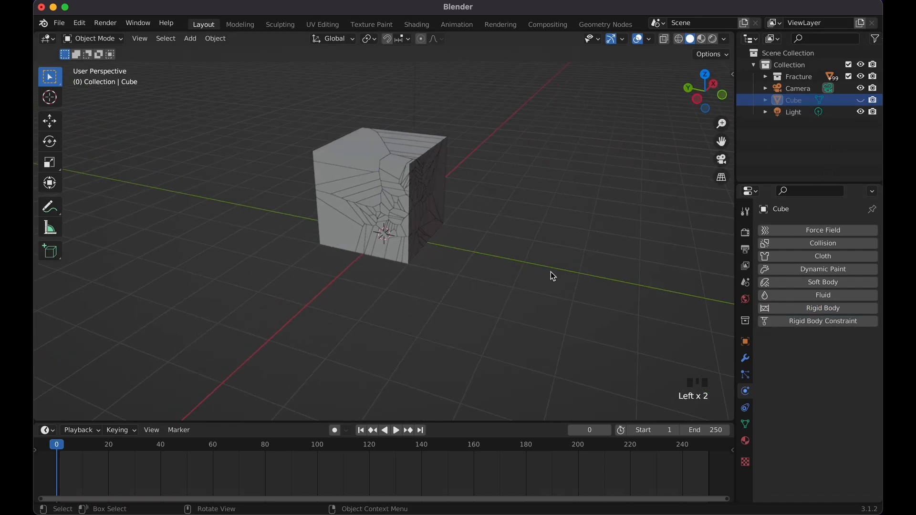
scroll(339, 130, "right", 5)
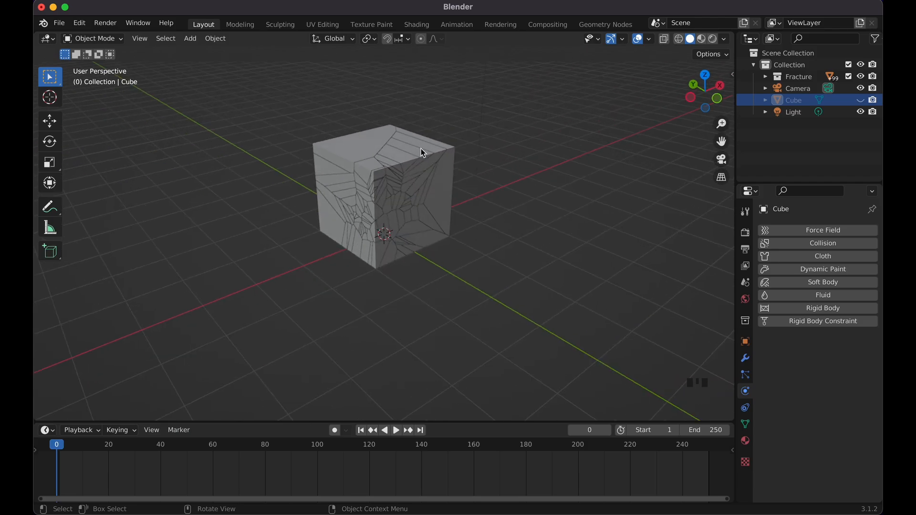
Step: Play the opening frames of the fragments' simulation three times, returning to frame 0 at the end
key("space")
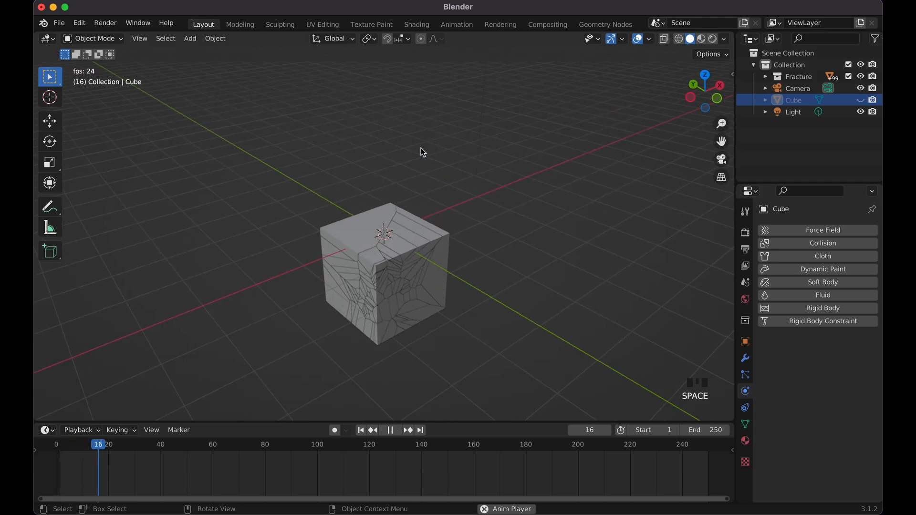
key("space")
key("shift+Left")
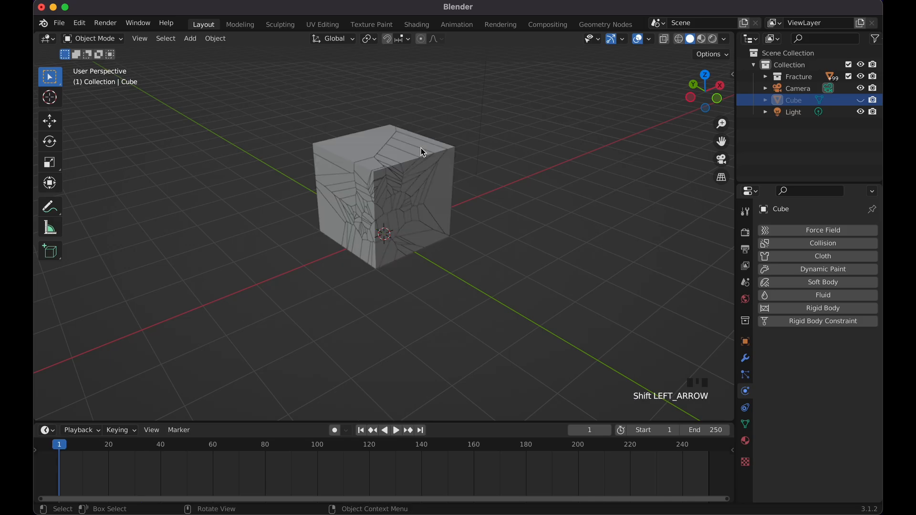
key("space")
key("space")
key("Left")
key("Left")
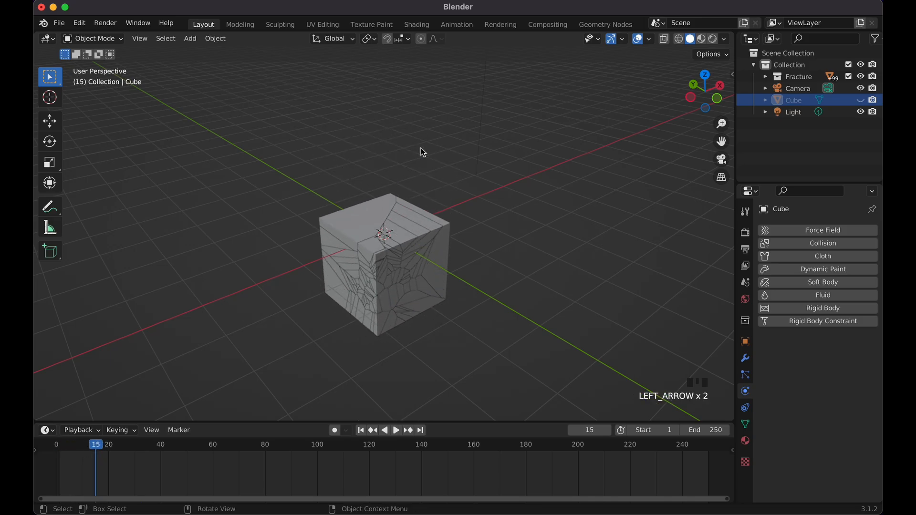
key("shift+Left")
key("Left")
key("space")
key("space")
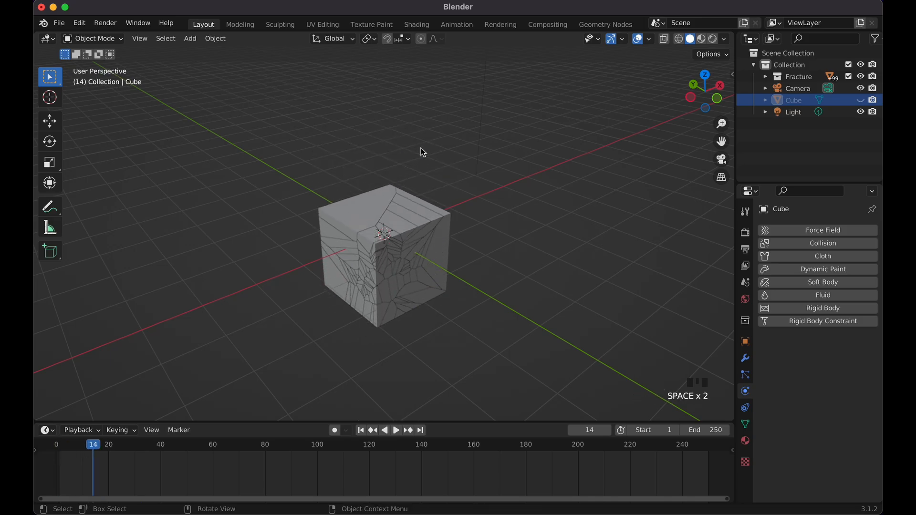
key("shift+Left")
key("Left")
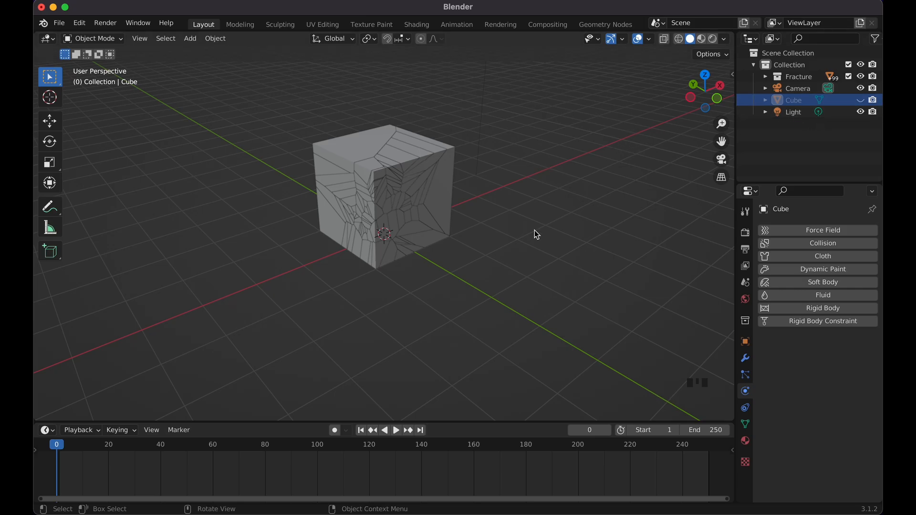
Step: Examine the fracture pattern on the cube's sides, and briefly show the original Cube for comparison before hiding it again
scroll(534, 230, "left", 3)
scroll(534, 230, "up", 2)
scroll(534, 229, "up", 5)
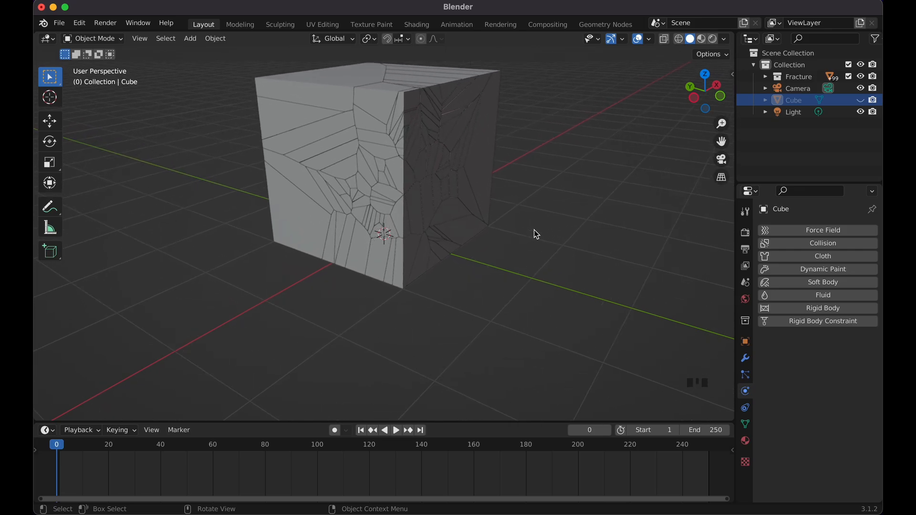
scroll(533, 230, "right", 3)
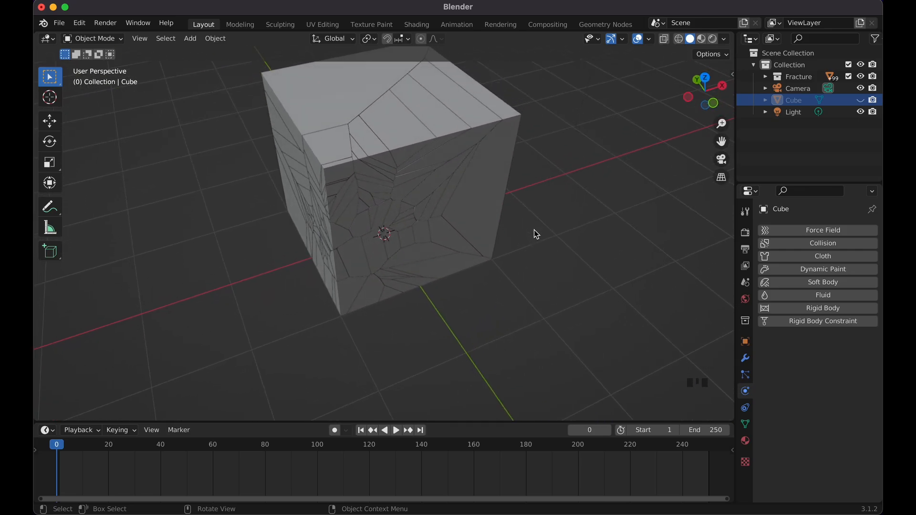
scroll(422, 227, "left", 5)
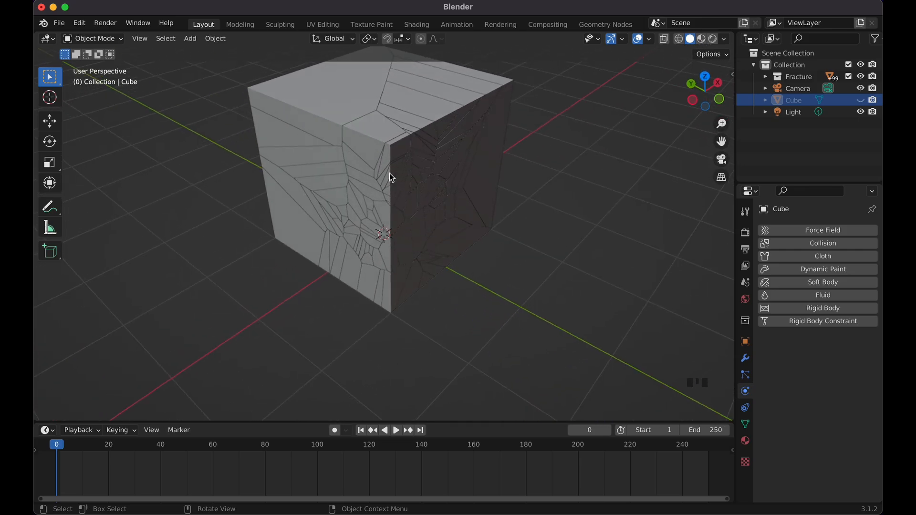
scroll(389, 174, "down", 3)
scroll(390, 174, "left", 2)
scroll(389, 174, "down", 2)
scroll(389, 173, "left", 2)
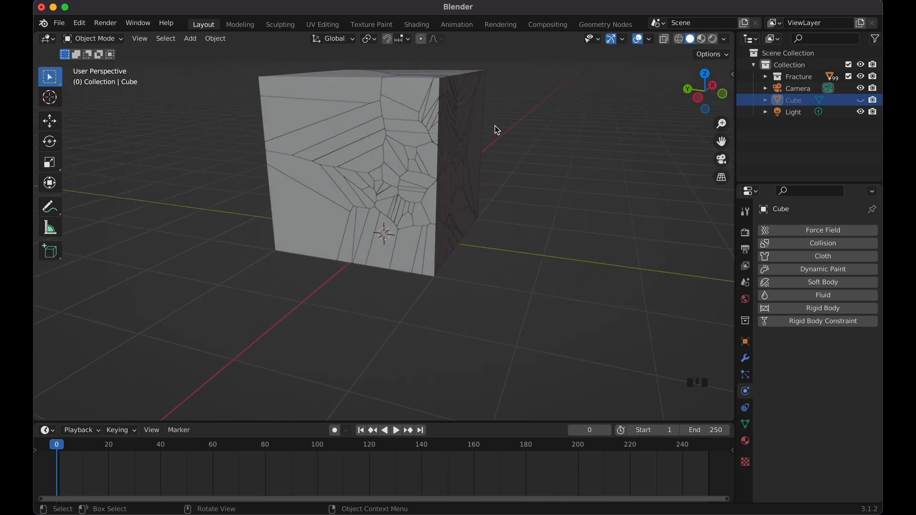
scroll(497, 130, "right", 5)
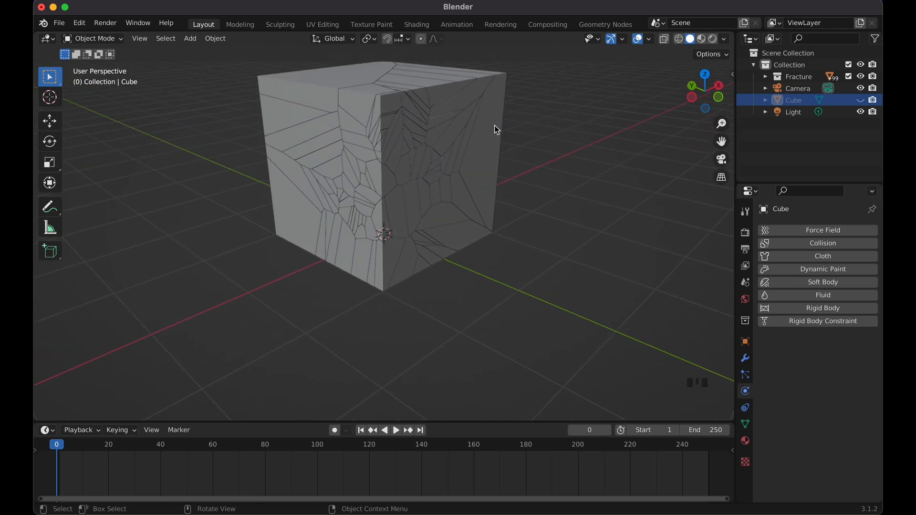
scroll(497, 130, "left", 1)
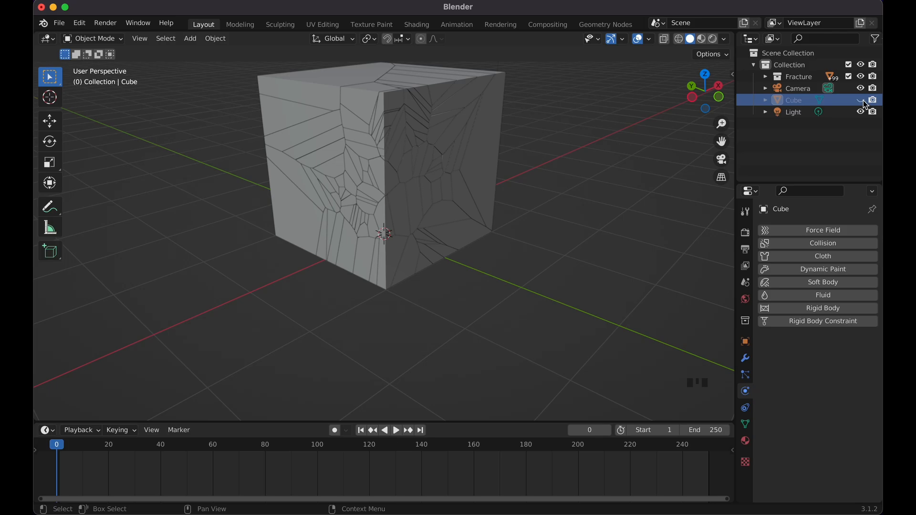
scroll(634, 175, "down", 1)
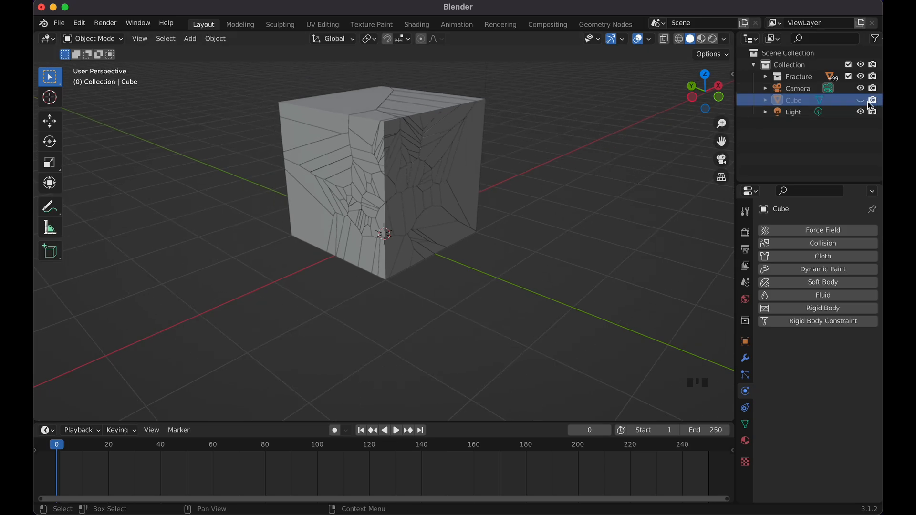
left_click(862, 101)
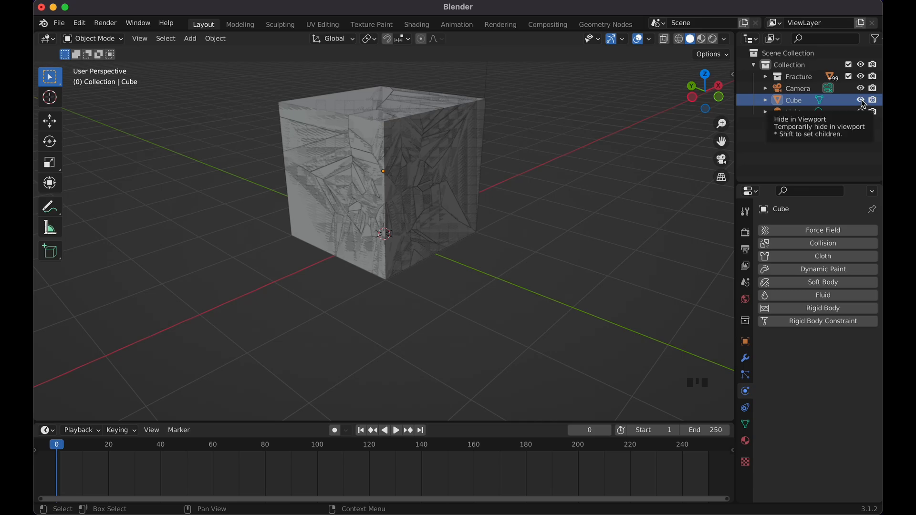
left_click(862, 102)
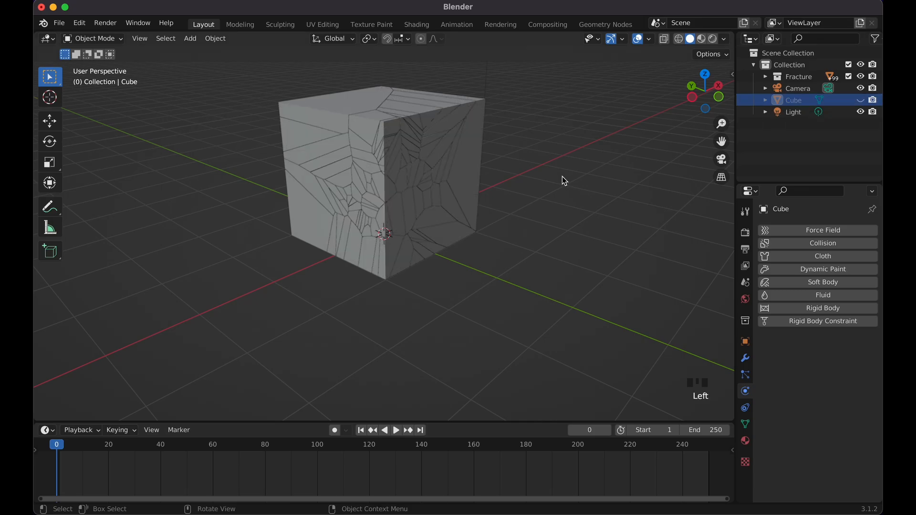
Step: Play the falling fragments up to frame 19 and return to frame 1
scroll(548, 188, "down", 3)
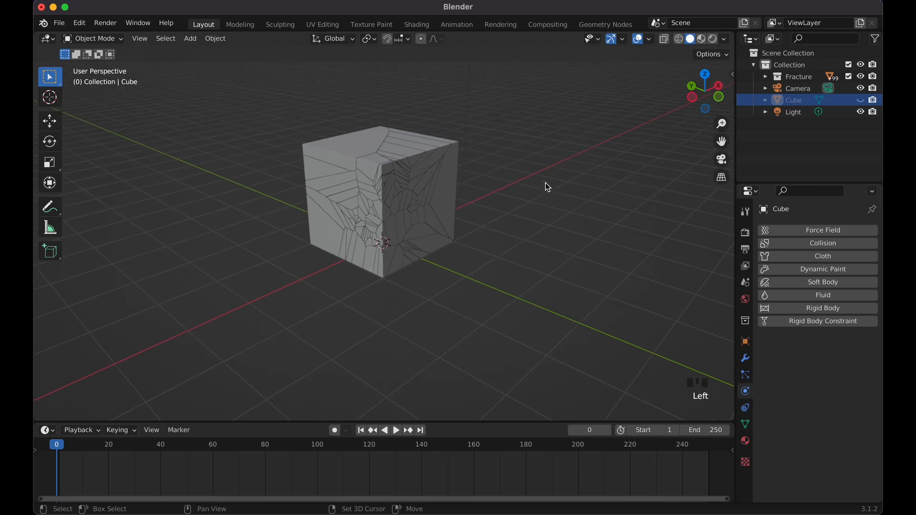
key("space")
key("space")
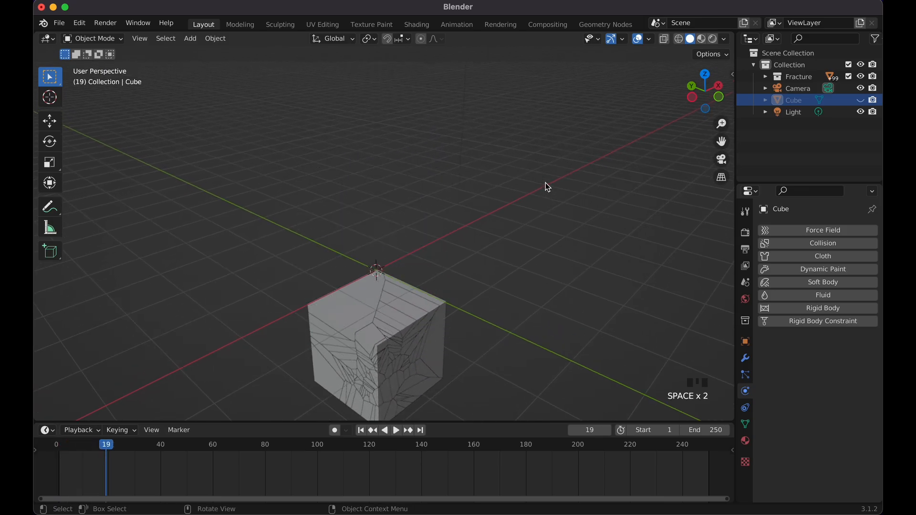
key("shift+Left")
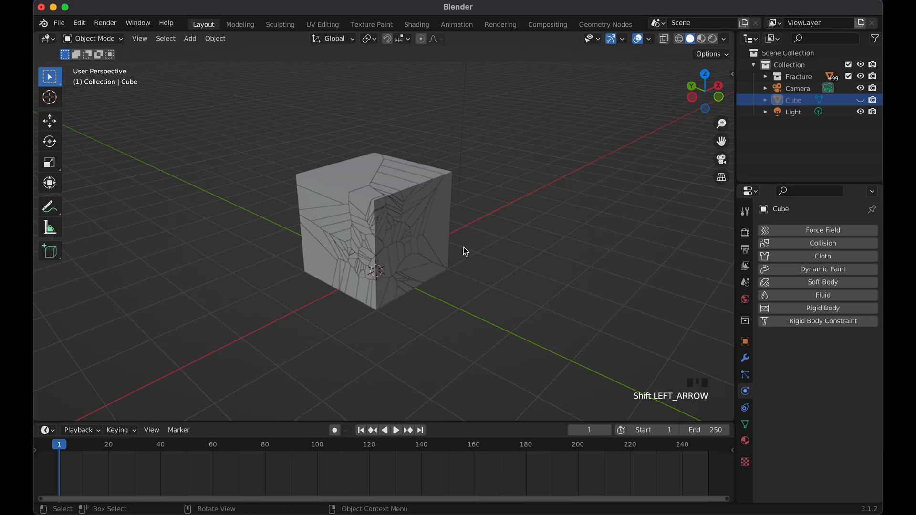
Step: Save the project as physics-sim-yt-1.blend
left_click(79, 26)
mouse_move(62, 25)
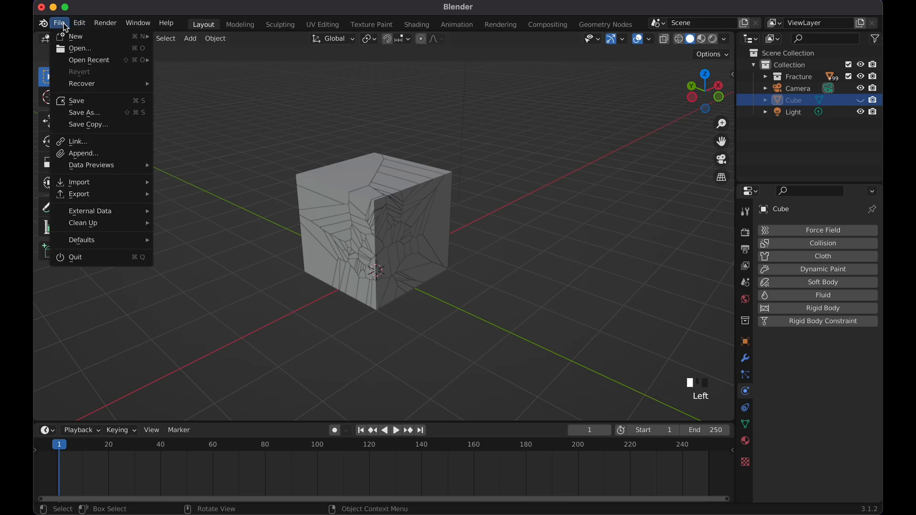
left_click(109, 117)
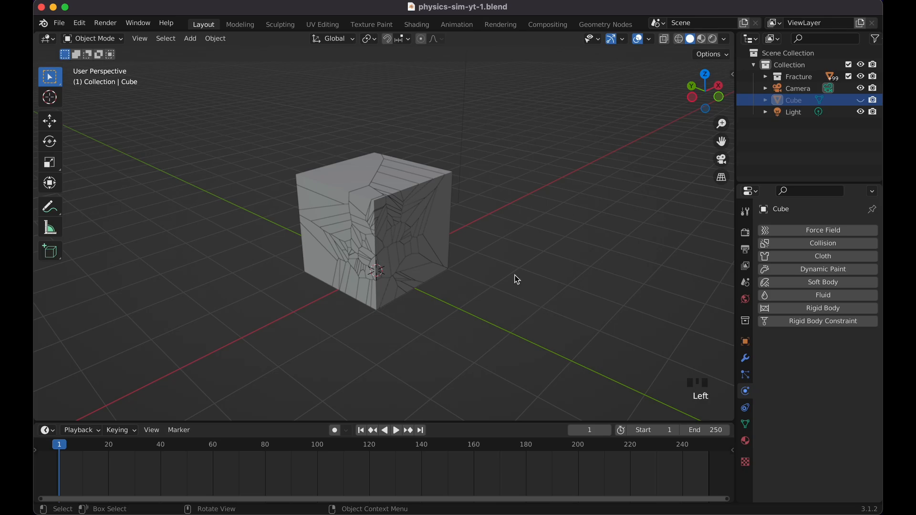
Step: Replay the fragments' fall without a floor and rewind the timeline to frame 0
key("space")
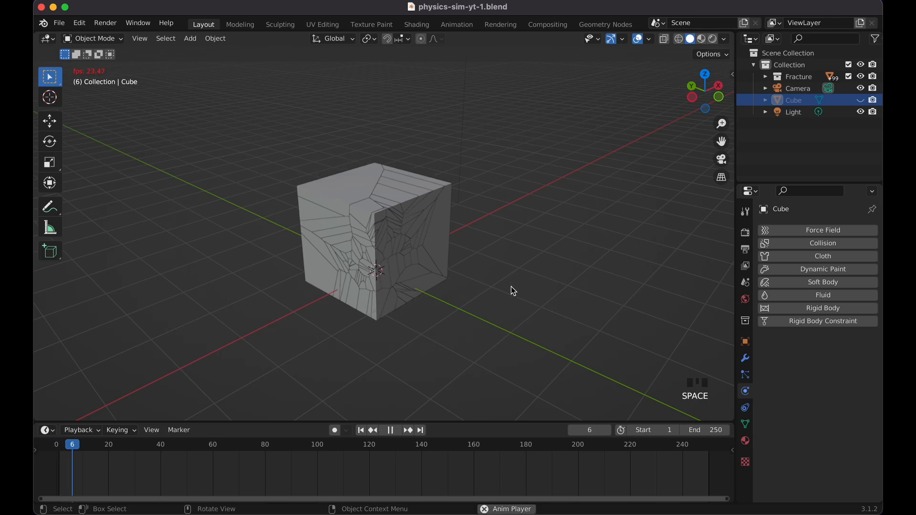
key("space")
key("shift+Left")
key("Left")
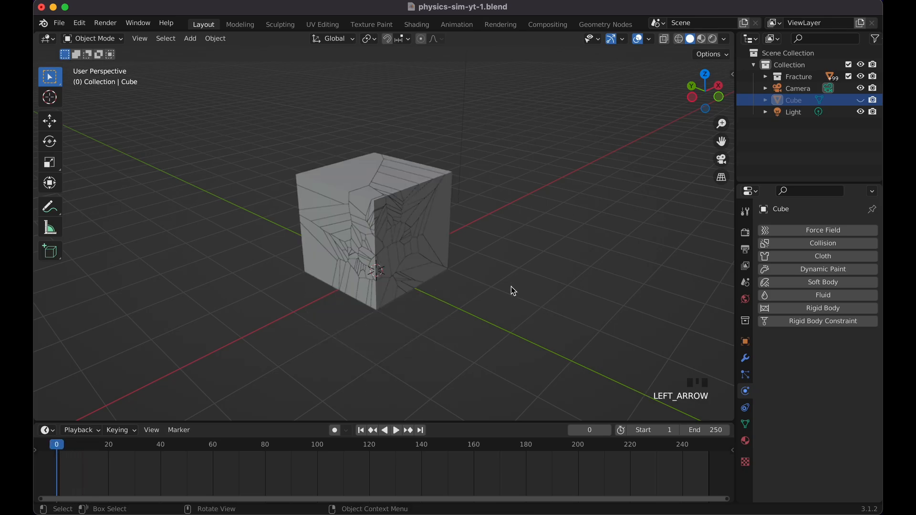
Step: Add a plane at the base of the fractured cube and scale it by 10 as a floor
scroll(486, 252, "left", 5)
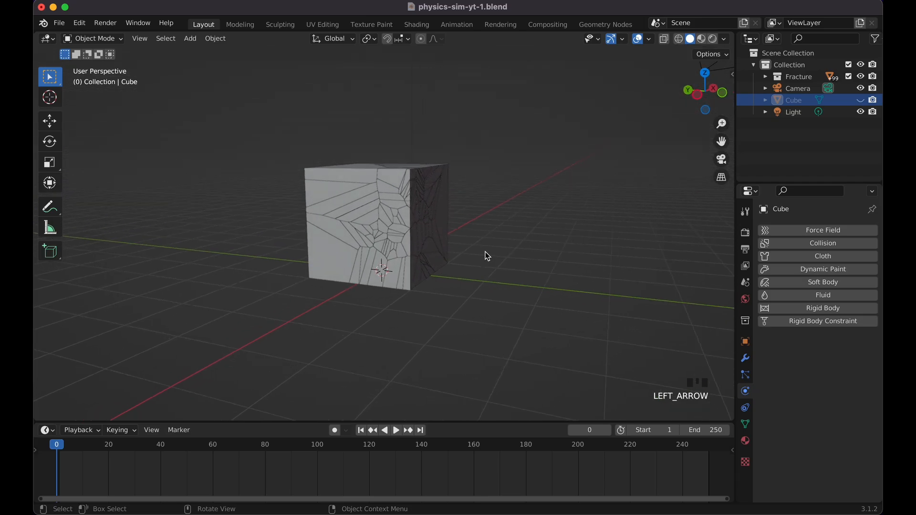
scroll(485, 252, "right", 3)
key("shift+a")
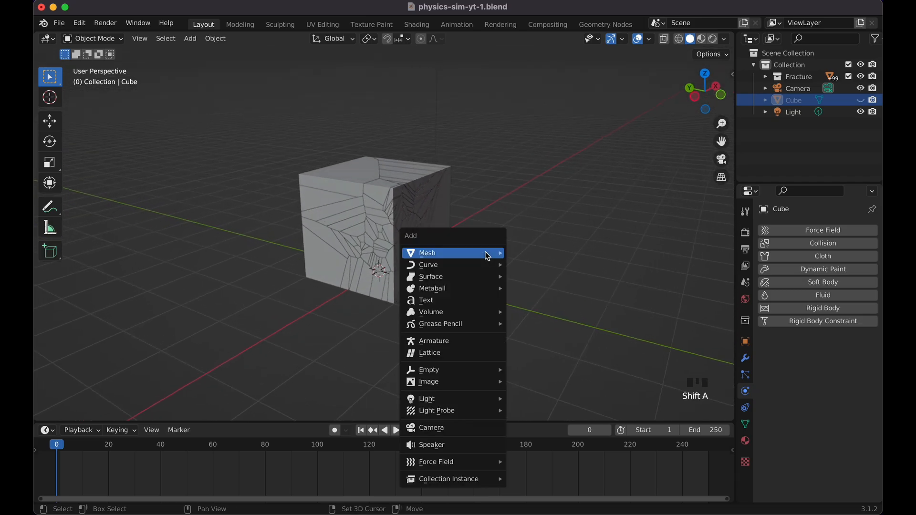
left_click(530, 253)
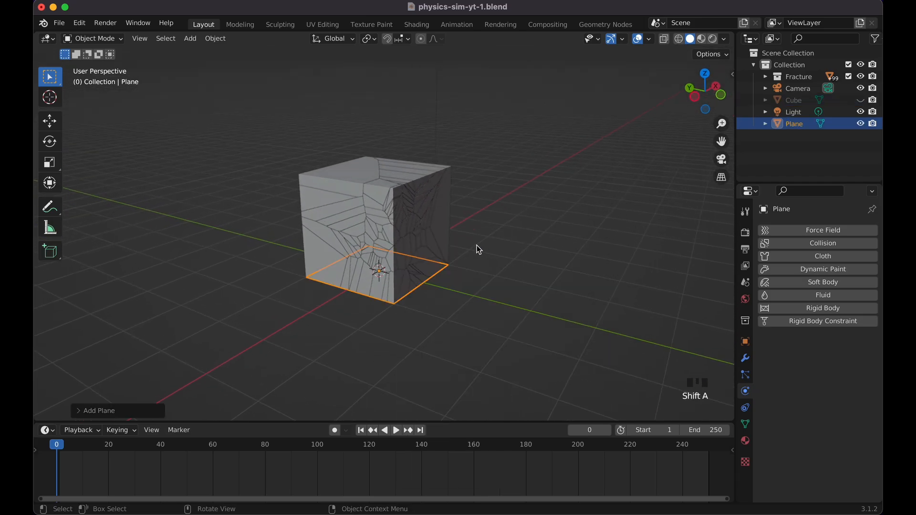
key("s")
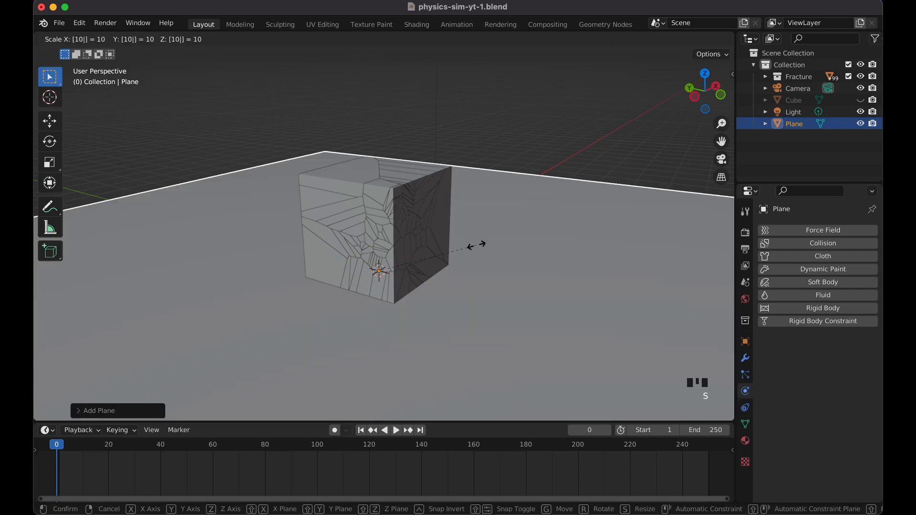
left_click(479, 248)
Step: Test the simulation with the plain floor plane in place and rewind to frame 0
middle_click_drag(539, 221, 539, 221)
key("space")
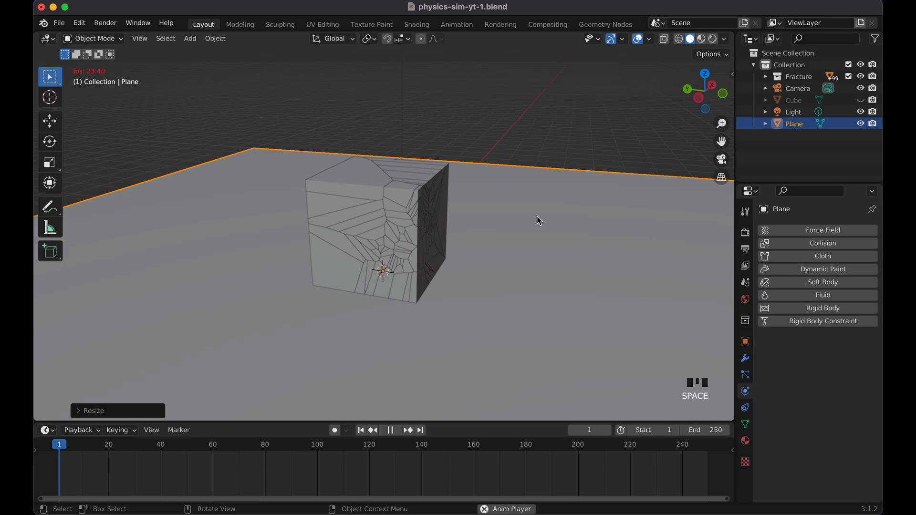
key("space")
key("shift+Left")
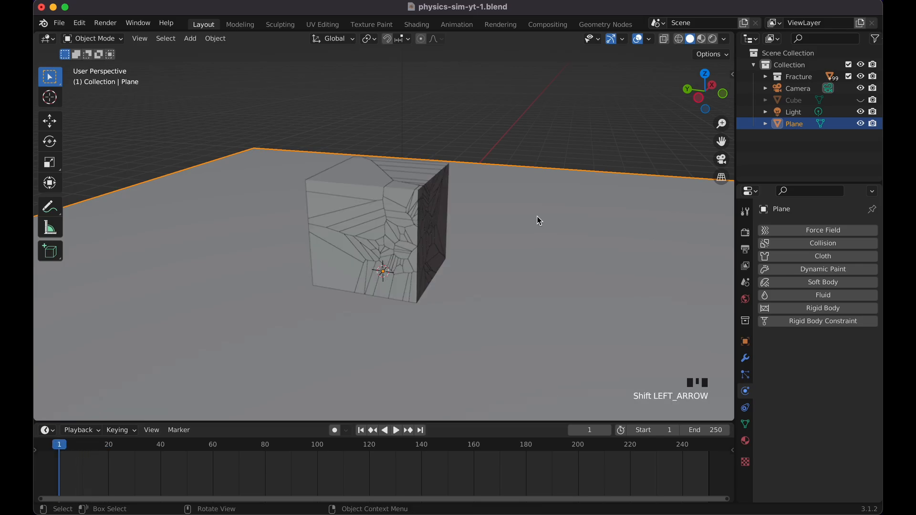
middle_click_drag(537, 217, 538, 218)
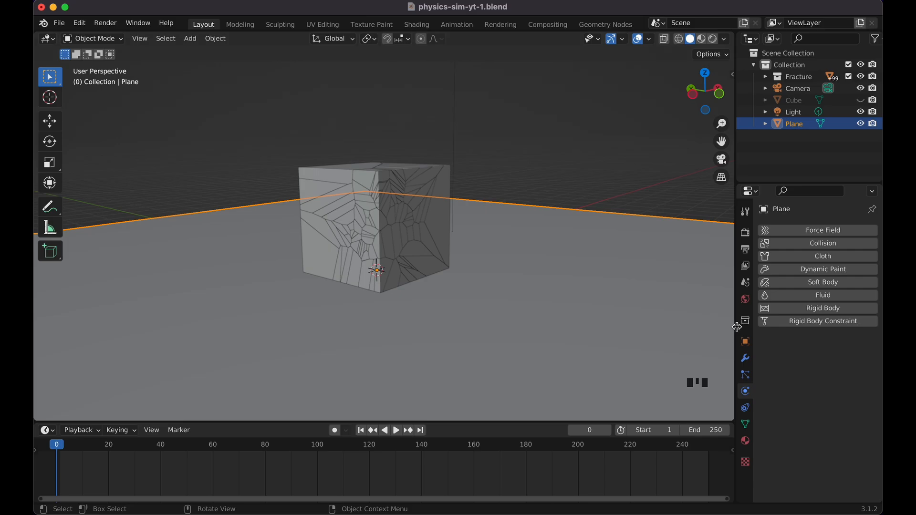
Step: Give the floor plane rigid body physics and set its type to Passive
left_click(786, 312)
left_click(822, 358)
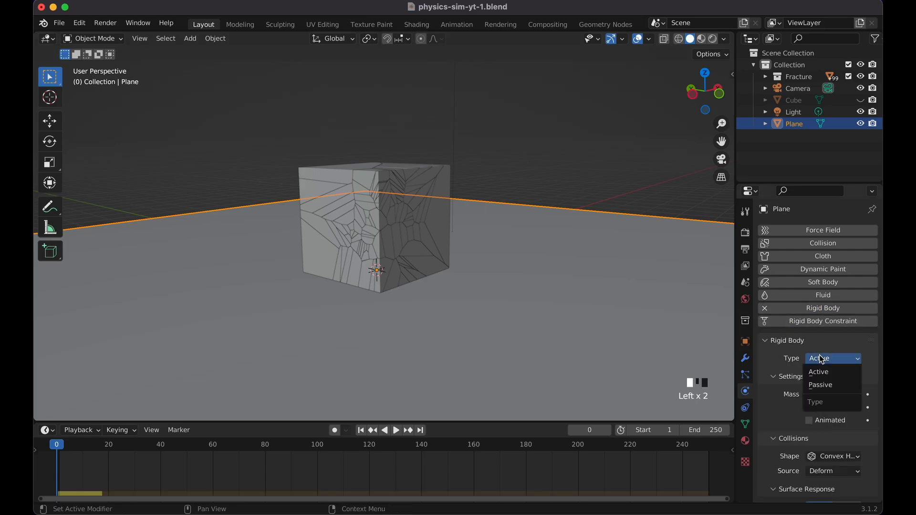
left_click(817, 381)
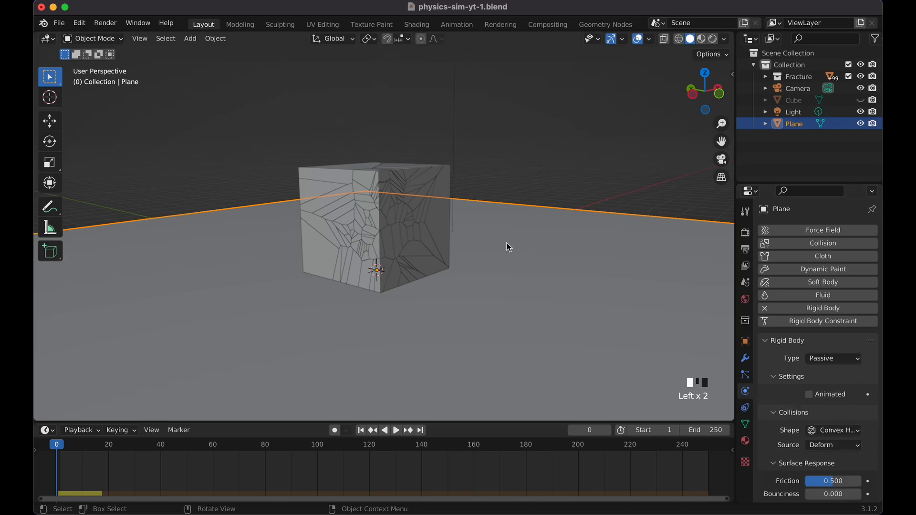
Step: Play the simulation past frame 140 to watch the fragments collapse on the passive floor, and return to frame 0
key("space")
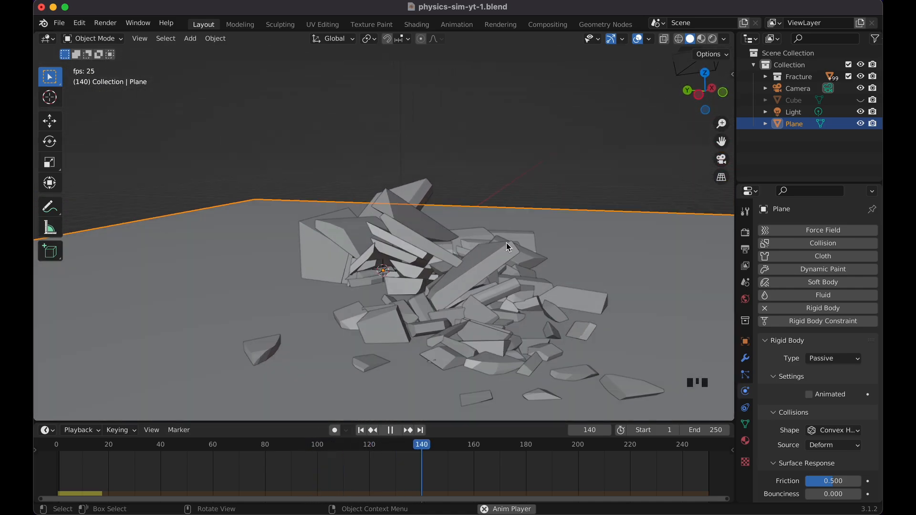
key("space")
key("shift+Left")
key("Left")
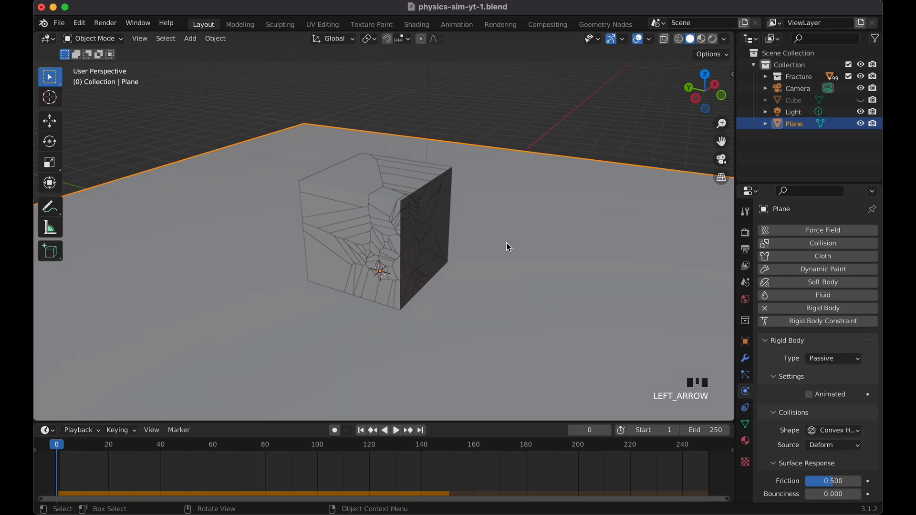
Step: Replay the collapse on the floor plane and return to frame 0
key("space")
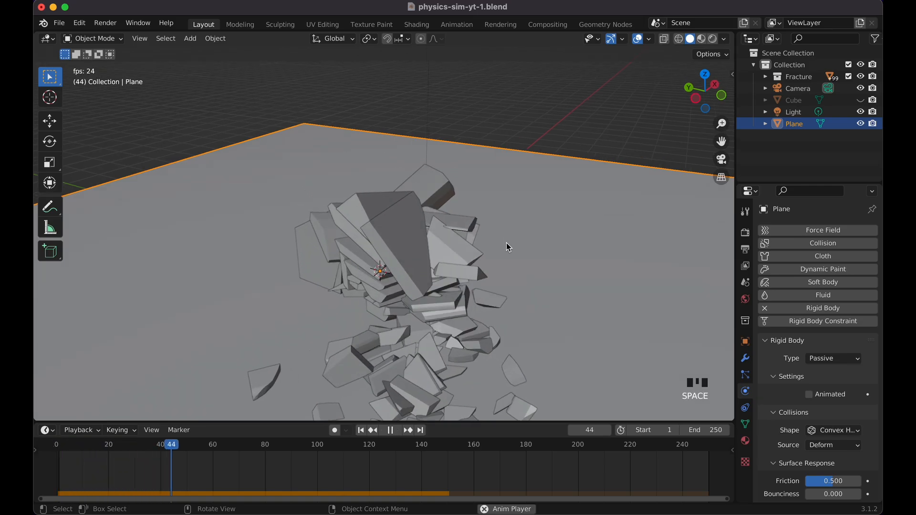
key("space")
key("shift+Left")
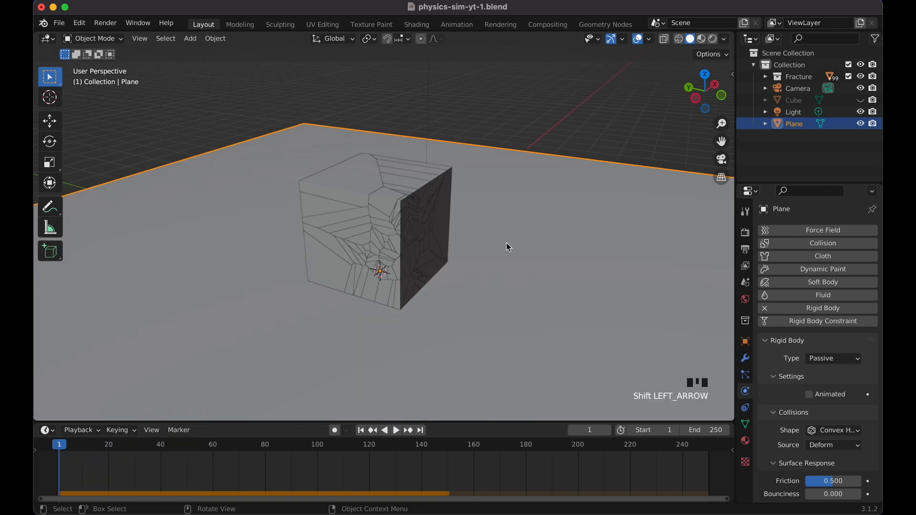
key("Left")
Step: Examine the fractured cube from several angles, replay the collapse once more and rewind to frame 0
scroll(506, 243, "right", 5)
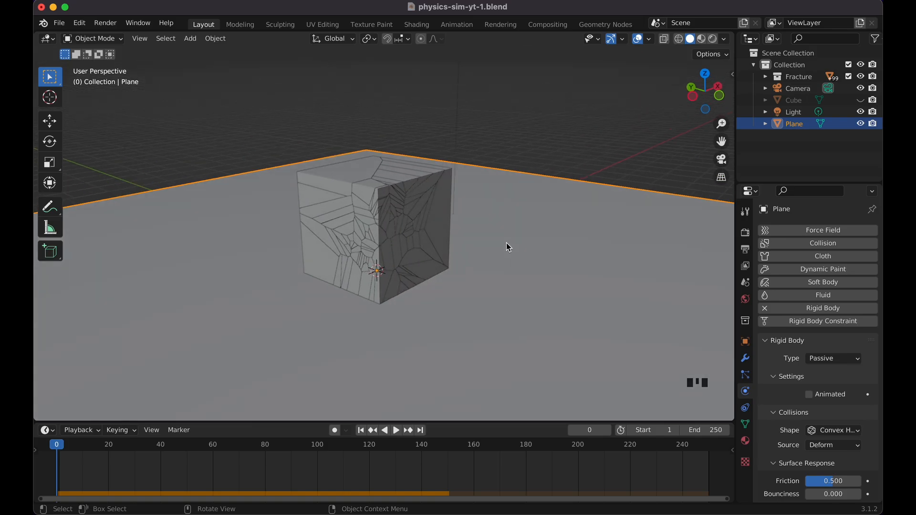
scroll(506, 242, "up", 2)
scroll(506, 243, "right", 5)
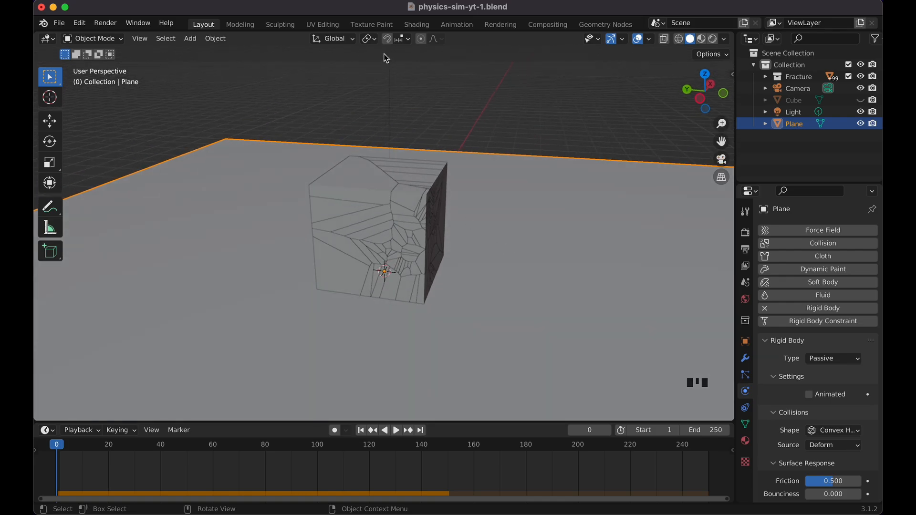
scroll(464, 180, "right", 5)
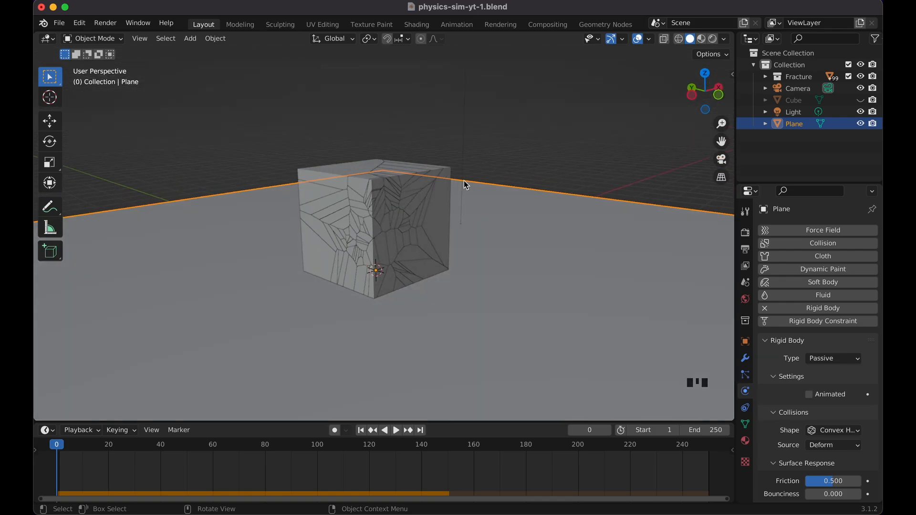
scroll(464, 181, "down", 4)
scroll(464, 180, "up", 5)
key("space")
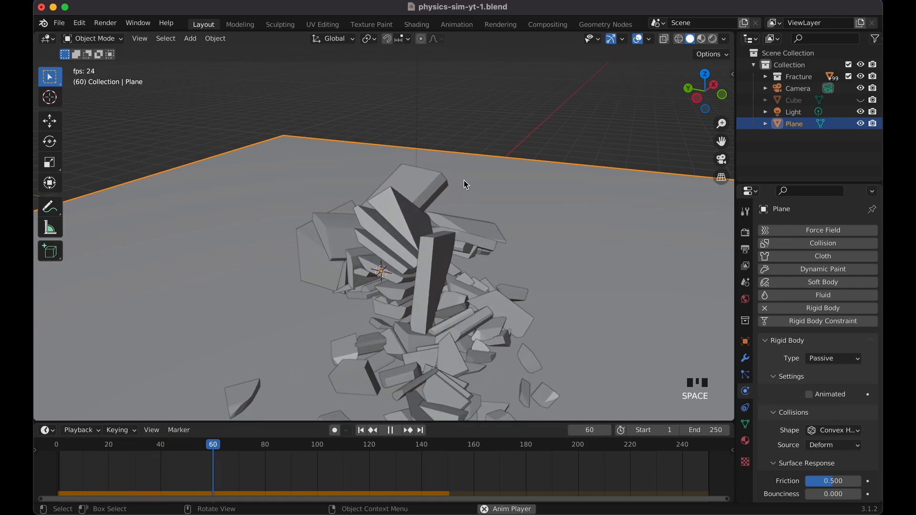
key("space")
key("shift+Left")
key("Left")
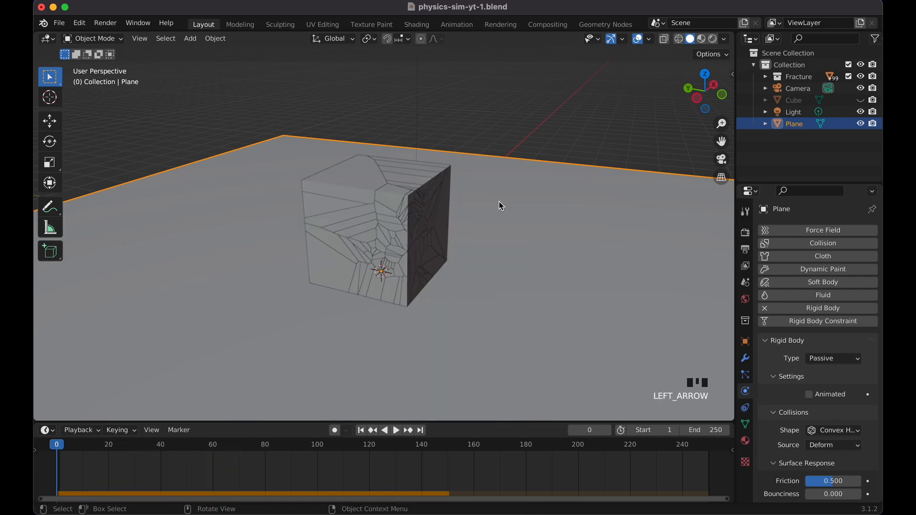
Step: Save the scene to the existing file physics-sim-yt-1.blend
key("super+s")
scroll(499, 203, "down", 3)
scroll(500, 203, "up", 3)
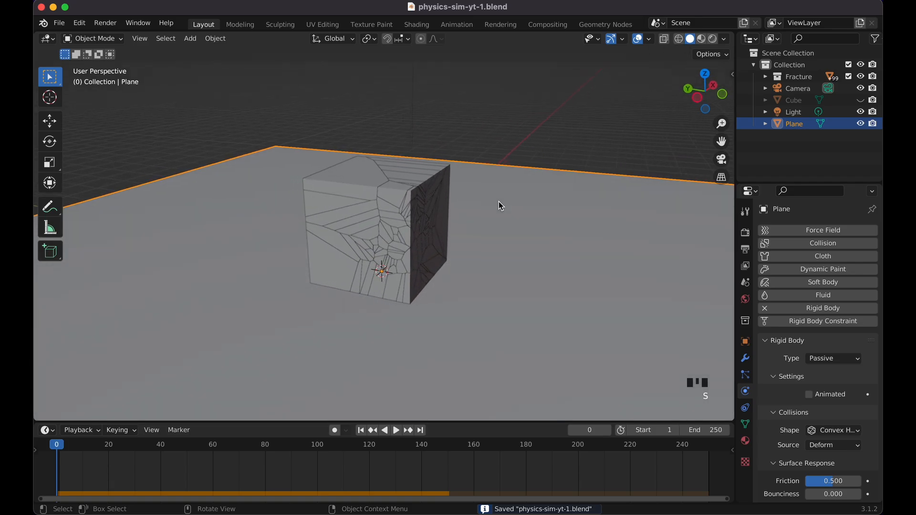
Step: Deselect the floor plane and add a new cube mesh at the 3D cursor
left_click(527, 152)
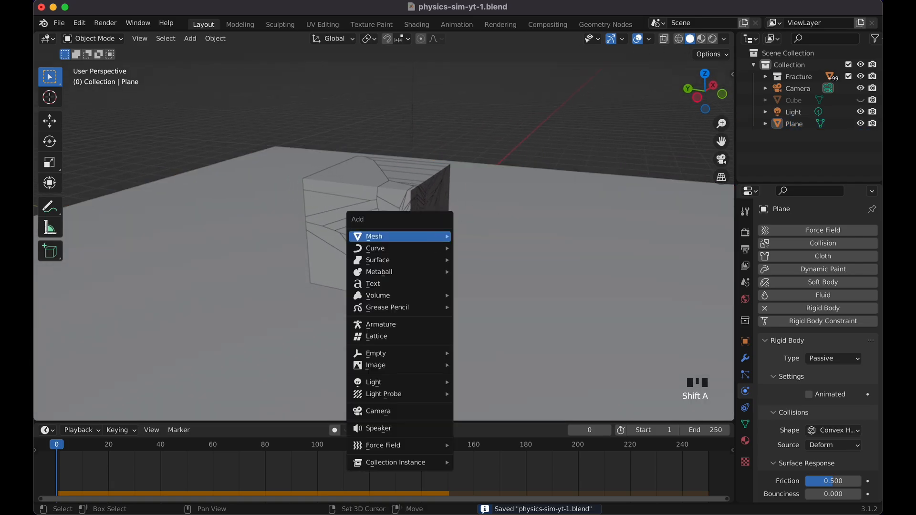
key("shift+a")
key("shift+a")
mouse_move(435, 235)
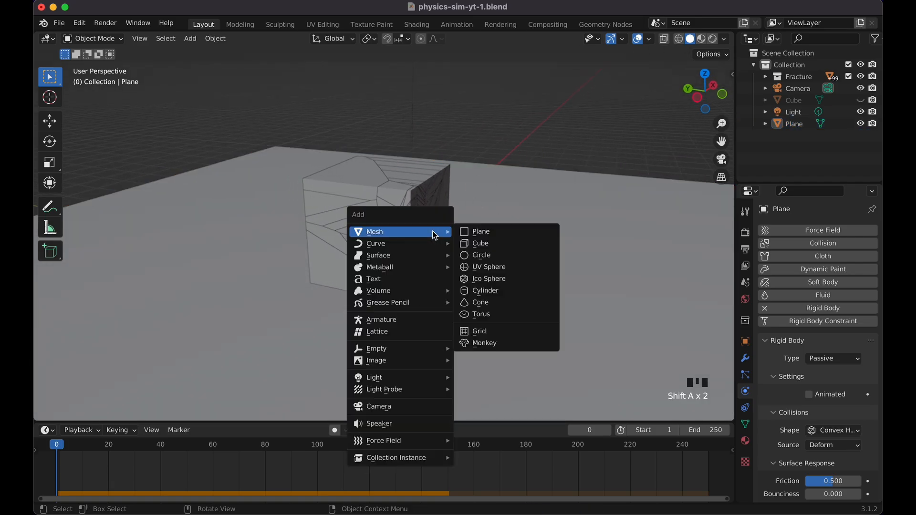
left_click(488, 245)
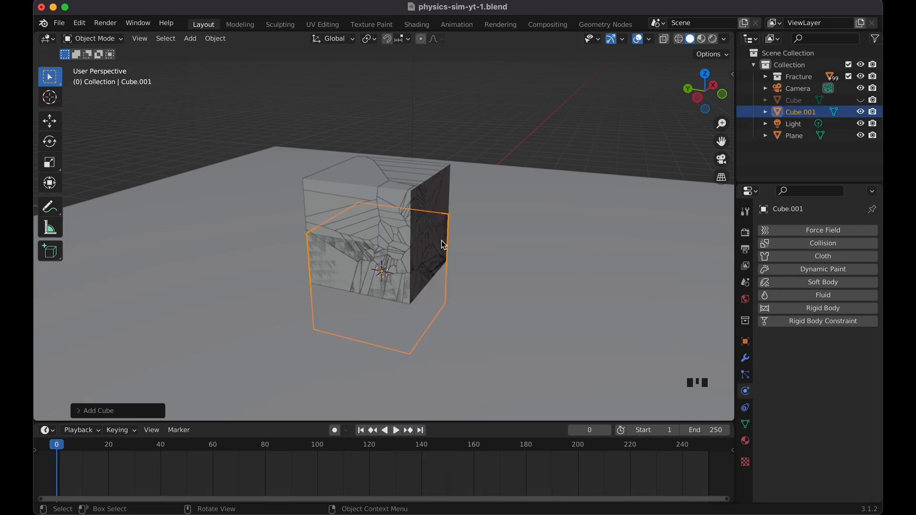
Step: Raise the new cube along Z until it floats above the fractured cube and scale it down to about 0.43
key("g")
key("z")
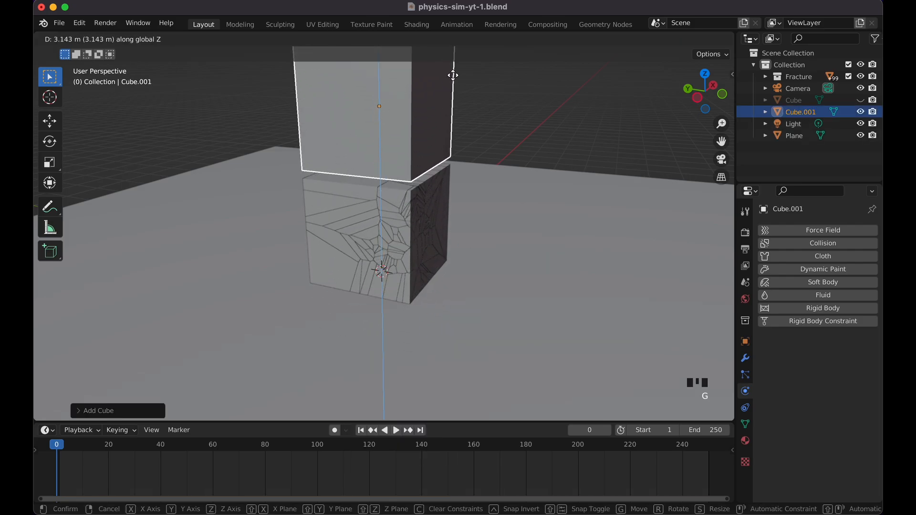
left_click(455, 70)
key("s")
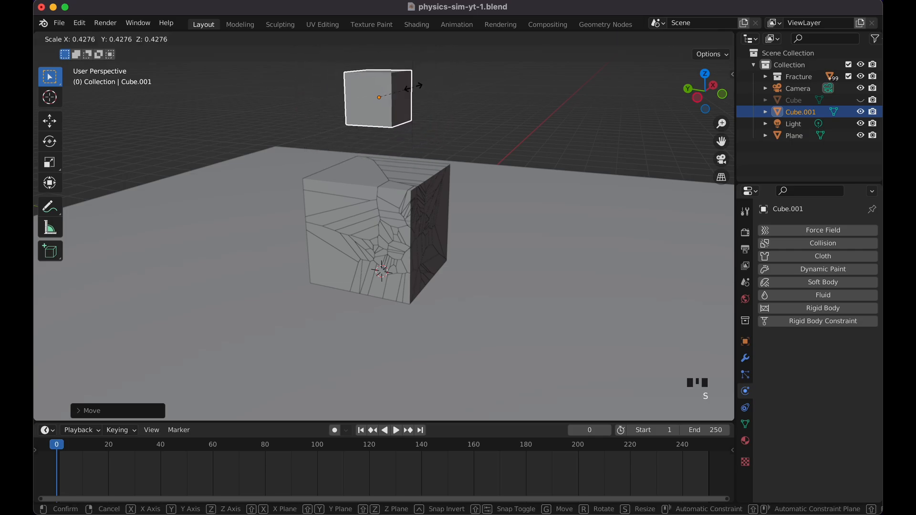
left_click(413, 90)
scroll(414, 90, "left", 5)
scroll(415, 91, "left", 2)
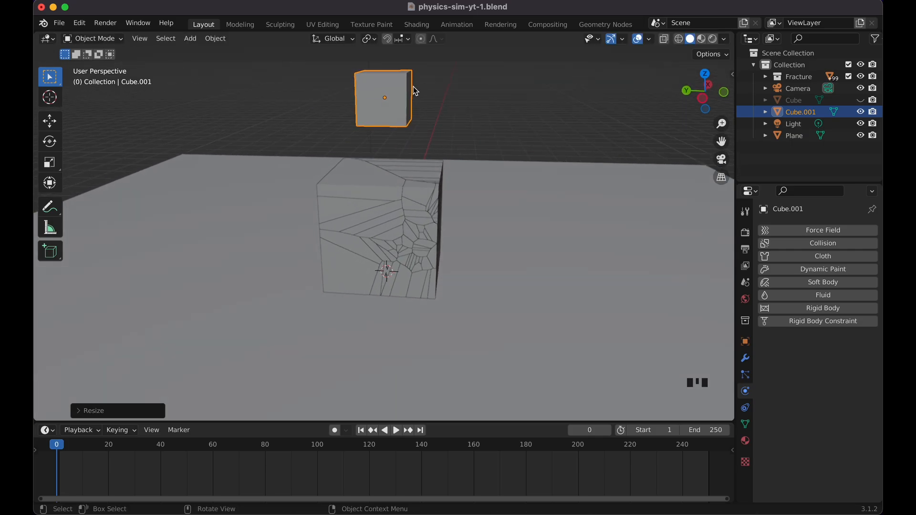
scroll(418, 106, "left", 5)
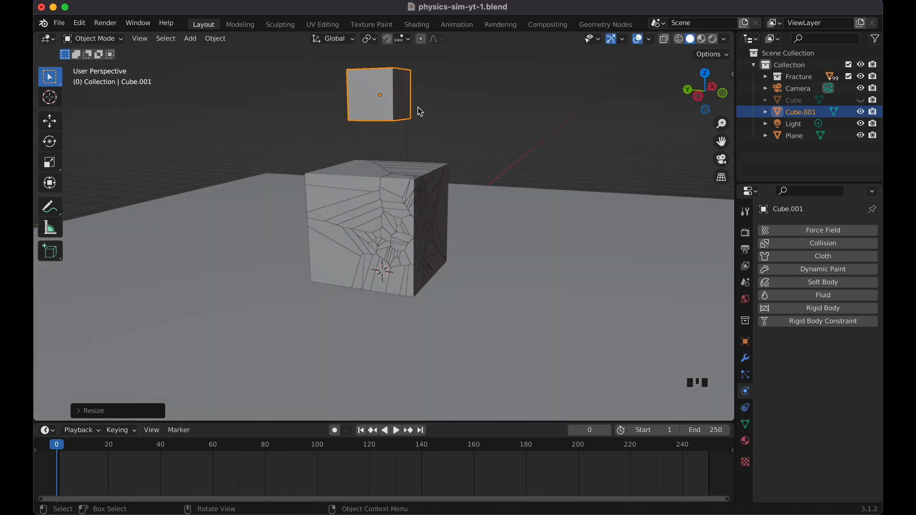
Step: Play the simulation briefly with the small cube above the fragments and rewind to frame 1
key("space")
key("space")
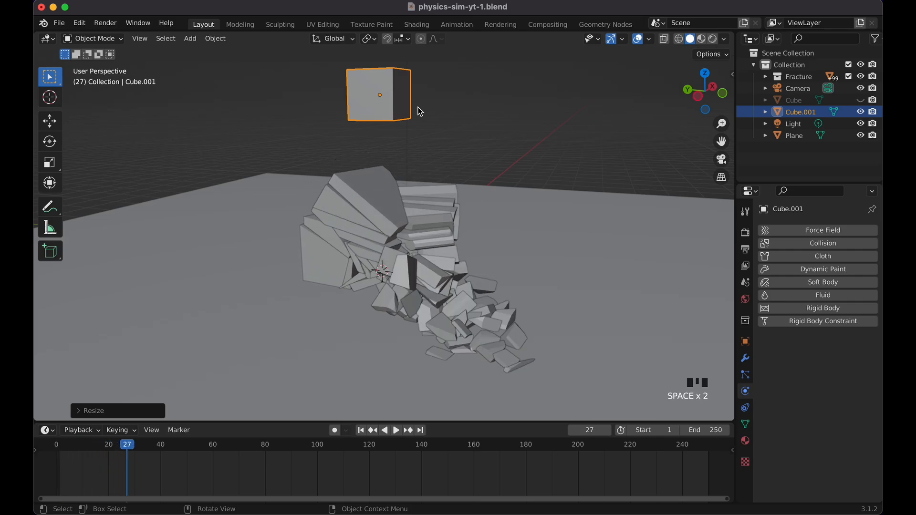
key("shift+Left")
key("shift+Left")
key("shift+Left")
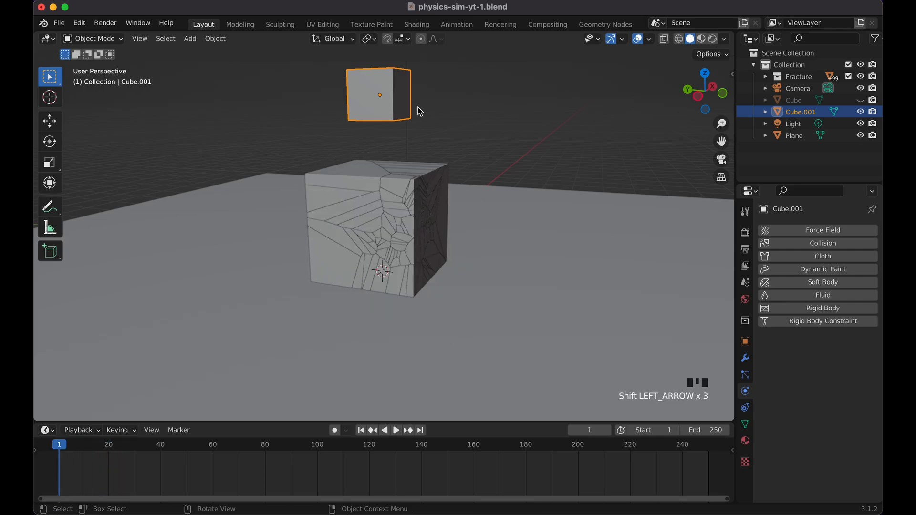
Step: Select all objects in the Fracture collection
scroll(419, 111, "left", 3)
left_click(806, 79)
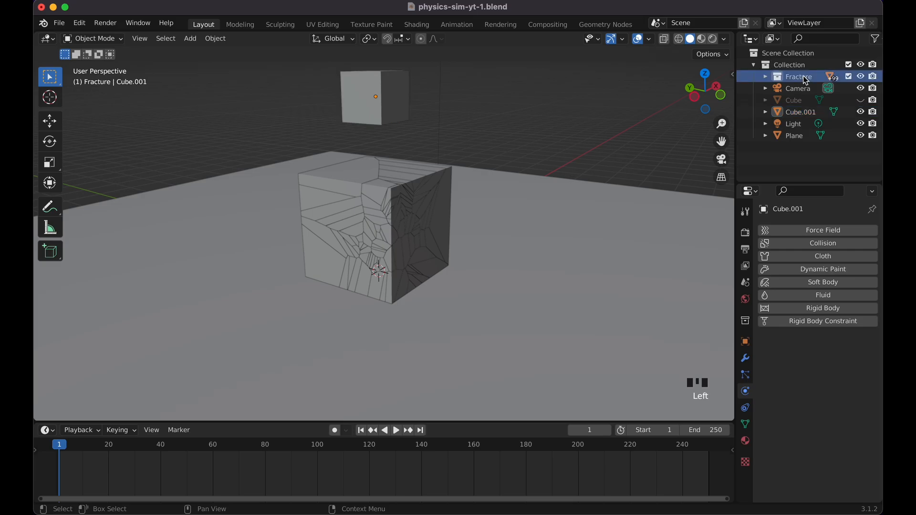
right_click(806, 79)
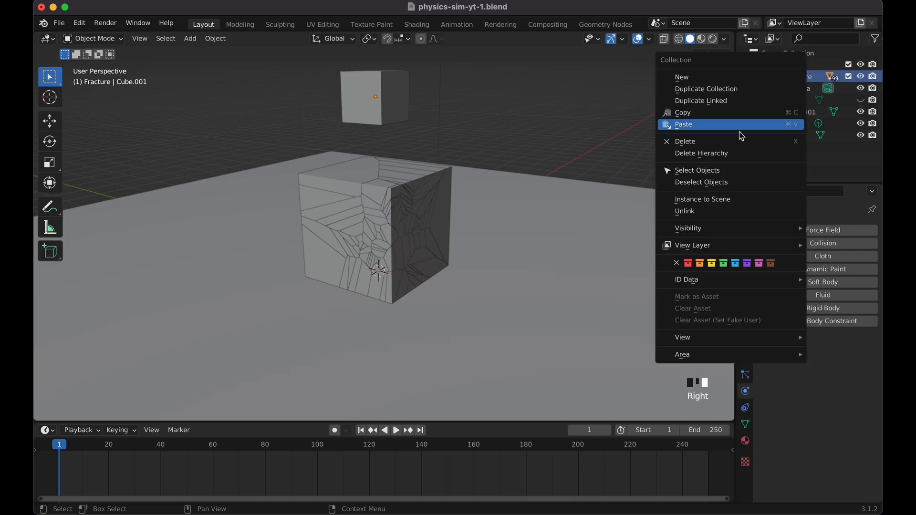
left_click(720, 170)
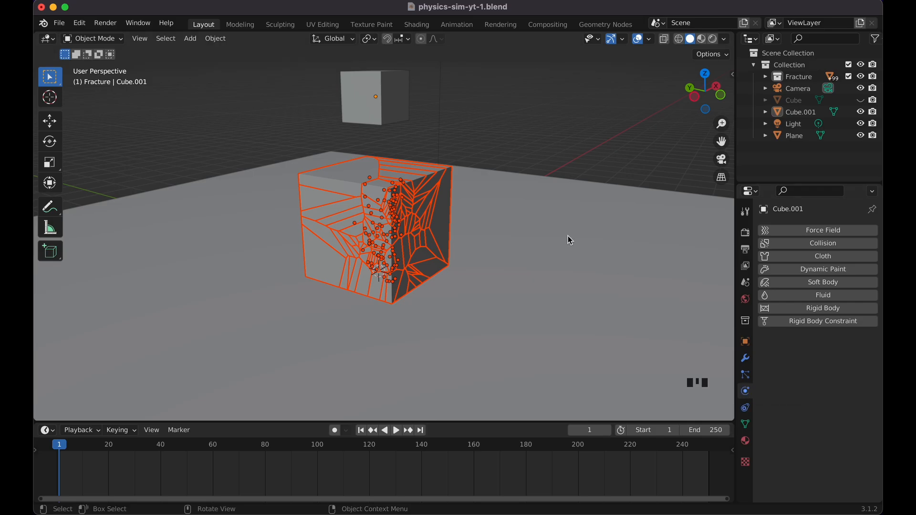
Step: Enable Deactivation and Start Deactivated in the rigid body dynamics of one fragment on the cube's side
middle_click_drag(568, 236, 568, 236)
left_click(400, 228)
middle_click_drag(401, 228, 401, 228)
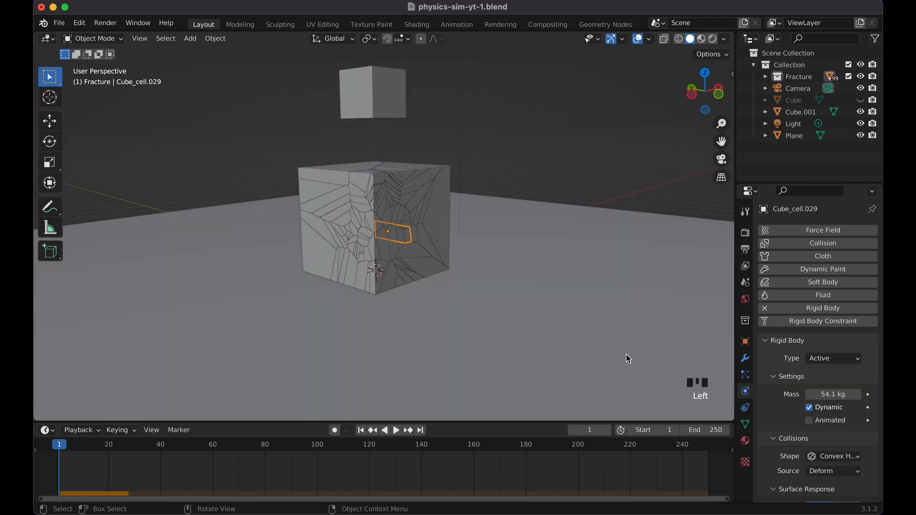
scroll(778, 399, "down", 8)
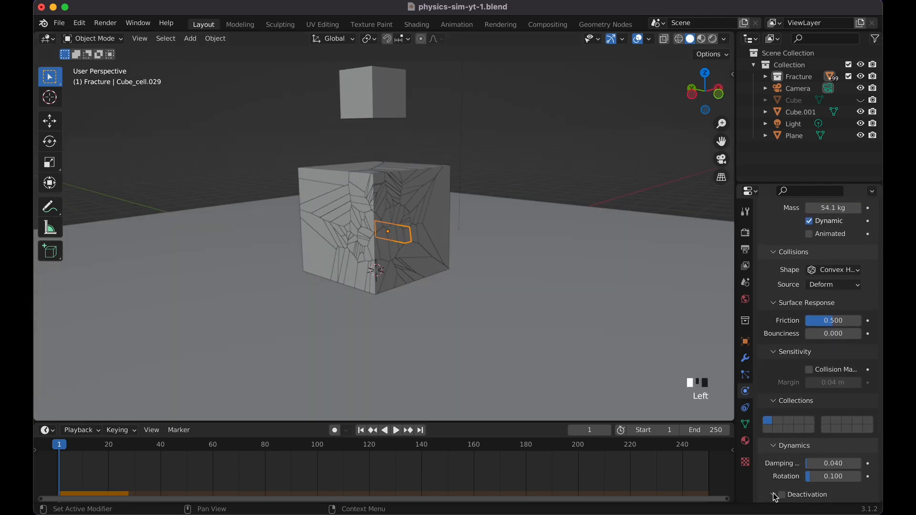
left_click(775, 496)
scroll(775, 498, "down", 2)
left_click(782, 448)
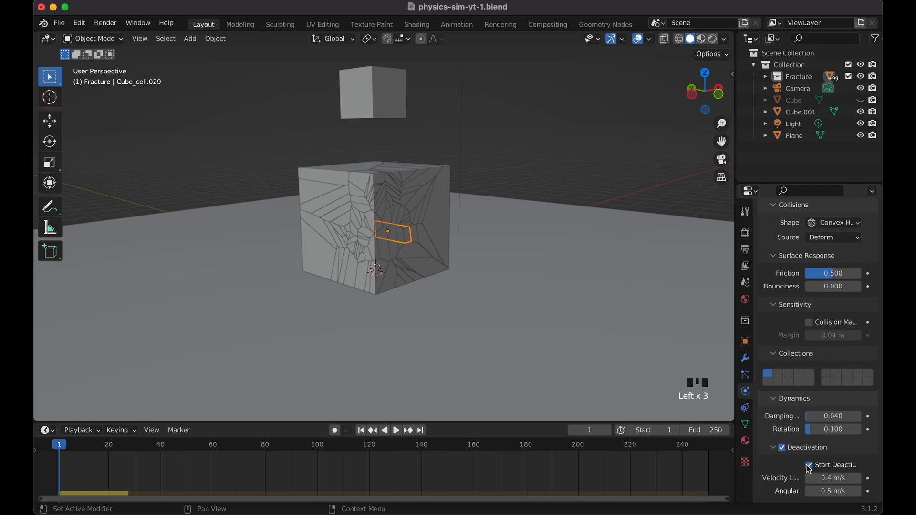
left_click(810, 466)
Step: Play the simulation to about frame 71 to test the single deactivated fragment, and return to frame 0
key("space")
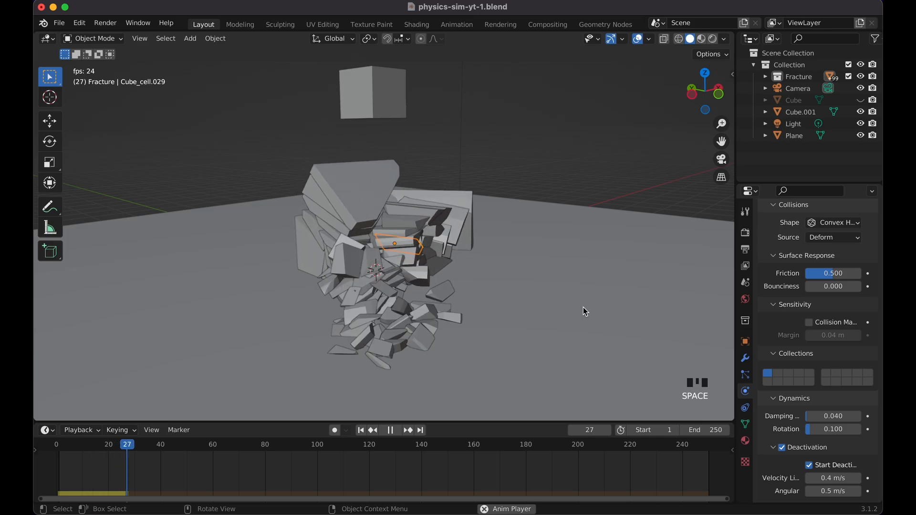
key("space")
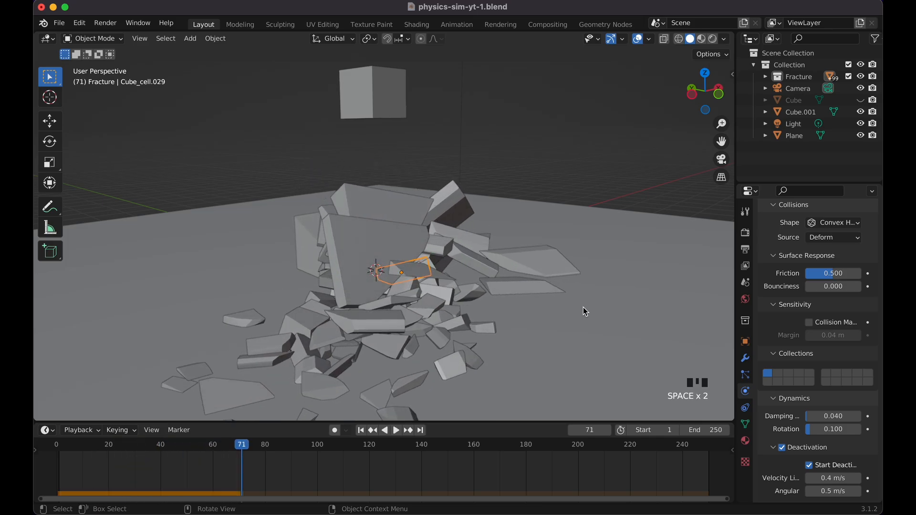
key("shift+Left")
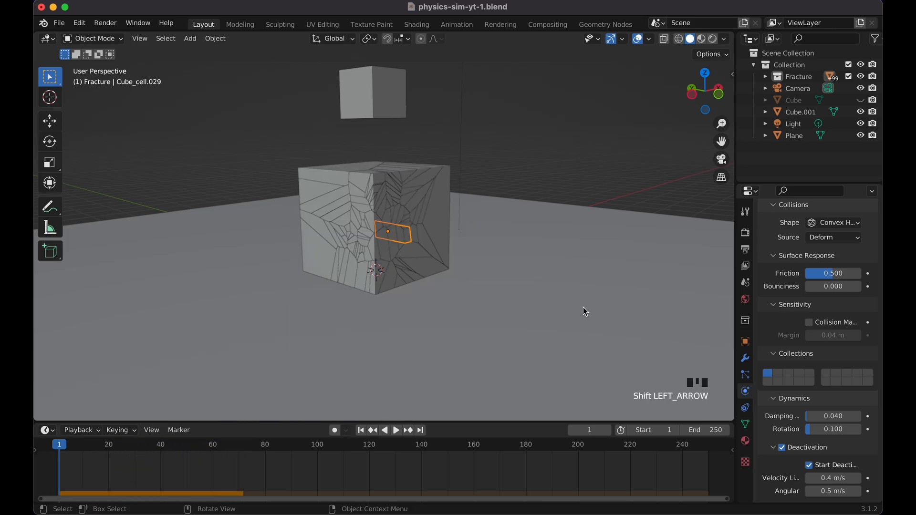
key("Left")
Step: Hide the floor plane and select all cube fragments, keeping the fragment with deactivation enabled as the active object
scroll(543, 221, "left", 2)
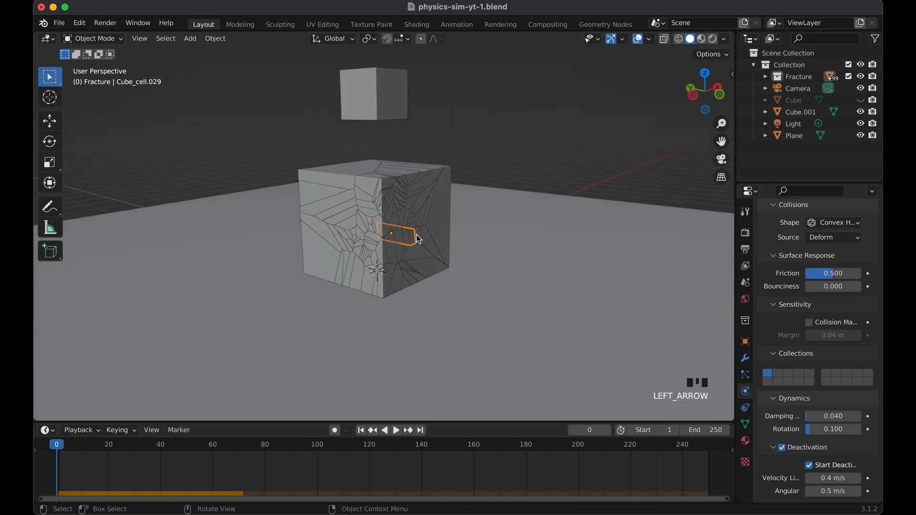
scroll(416, 234, "right", 5)
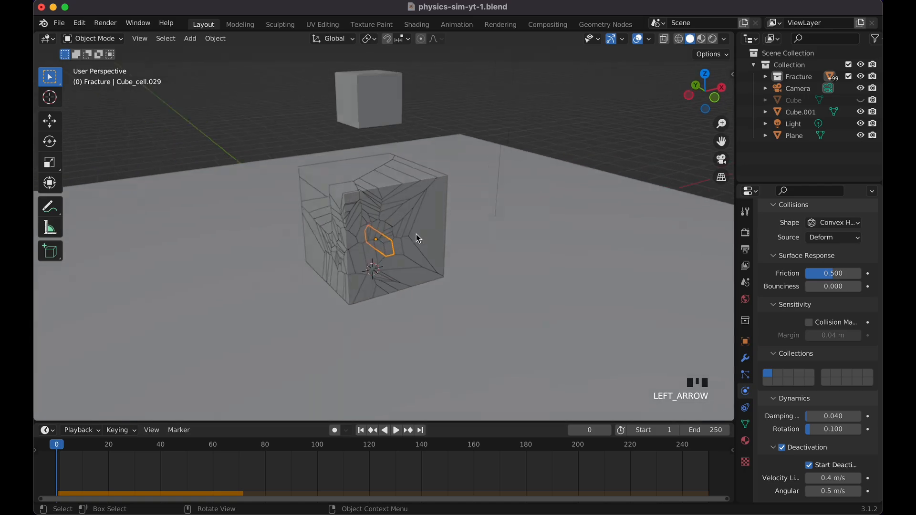
left_click(861, 136)
scroll(480, 174, "left", 2)
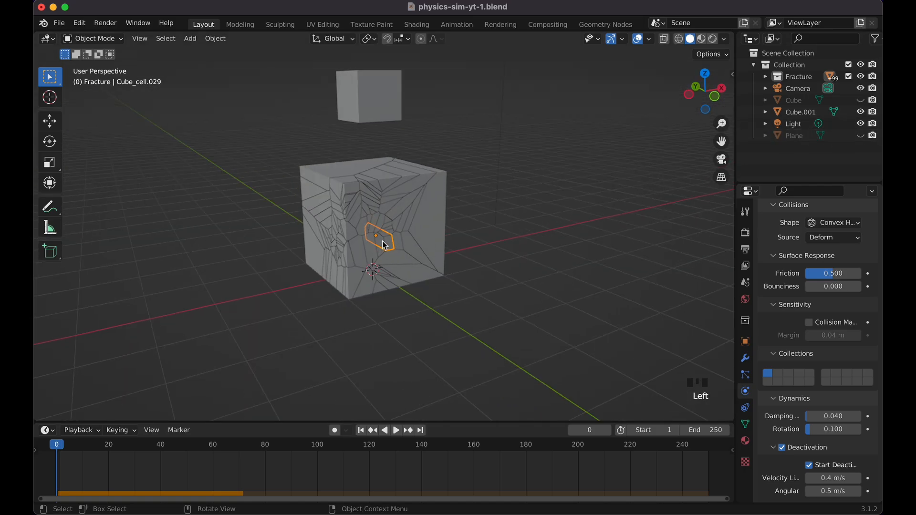
left_click_drag(280, 154, 464, 316, "shift")
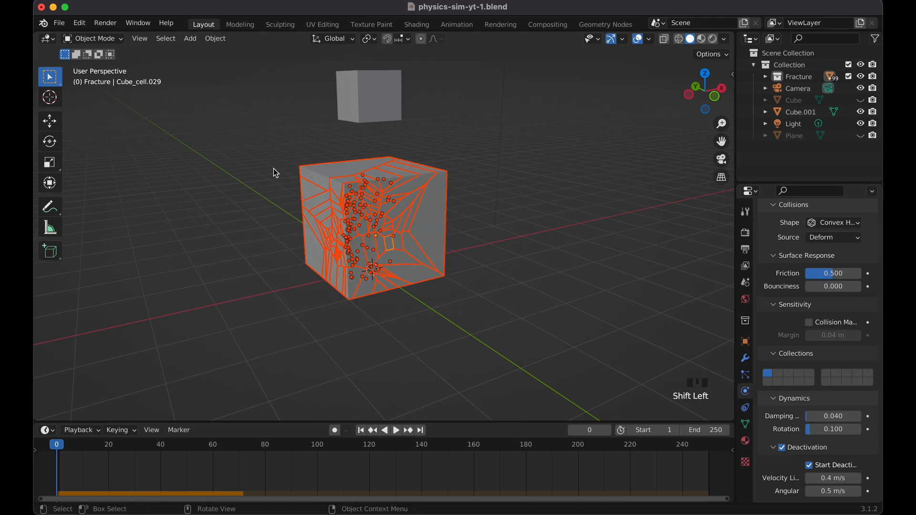
Step: Copy the active fragment's rigid body settings to all selected fragments with Copy from Active
left_click(216, 39)
left_click(194, 42)
mouse_move(213, 39)
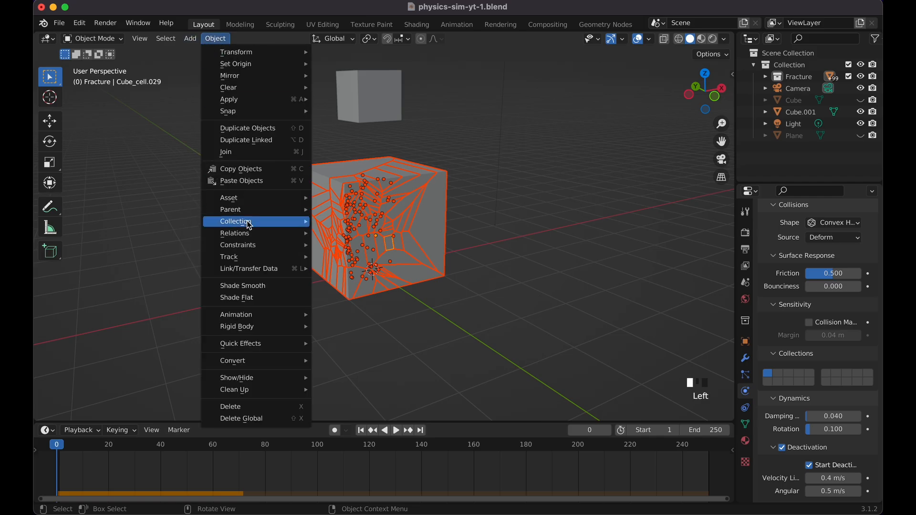
mouse_move(274, 316)
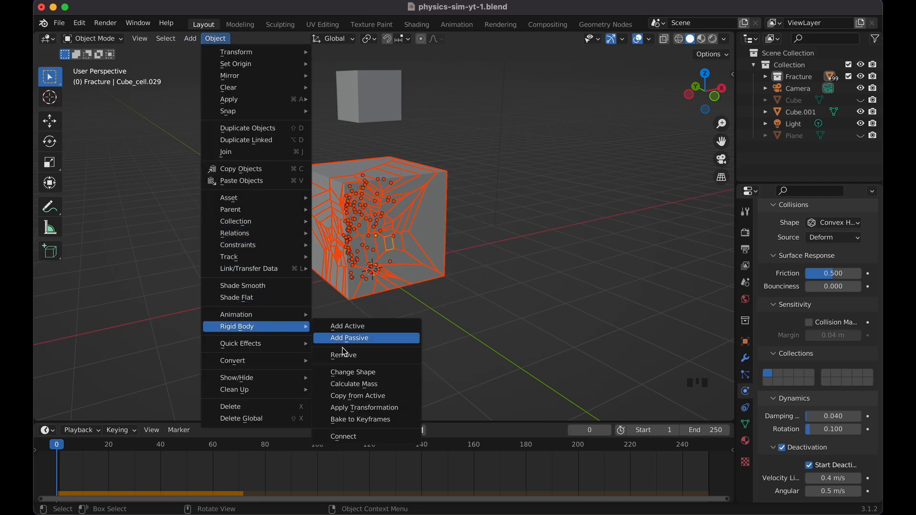
left_click(376, 398)
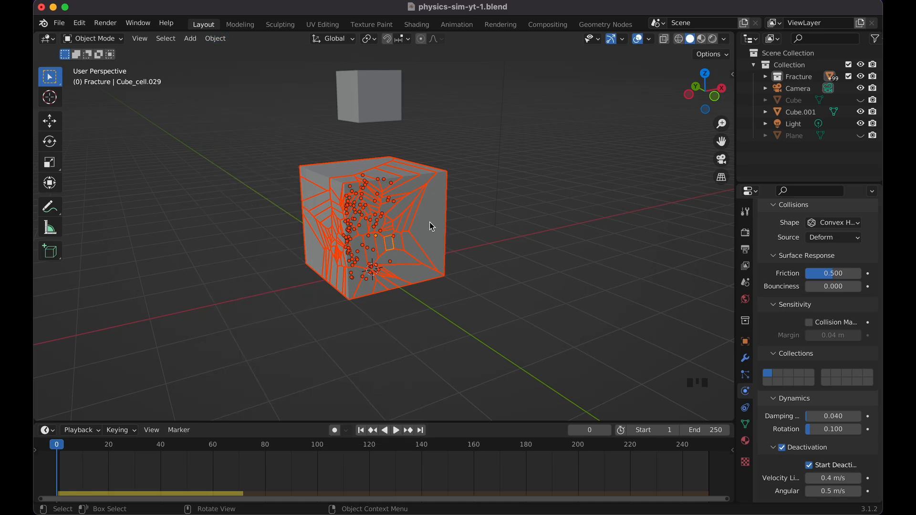
Step: Check the copied rigid body settings by selecting individual fragments of the cube
scroll(806, 343, "up", 6)
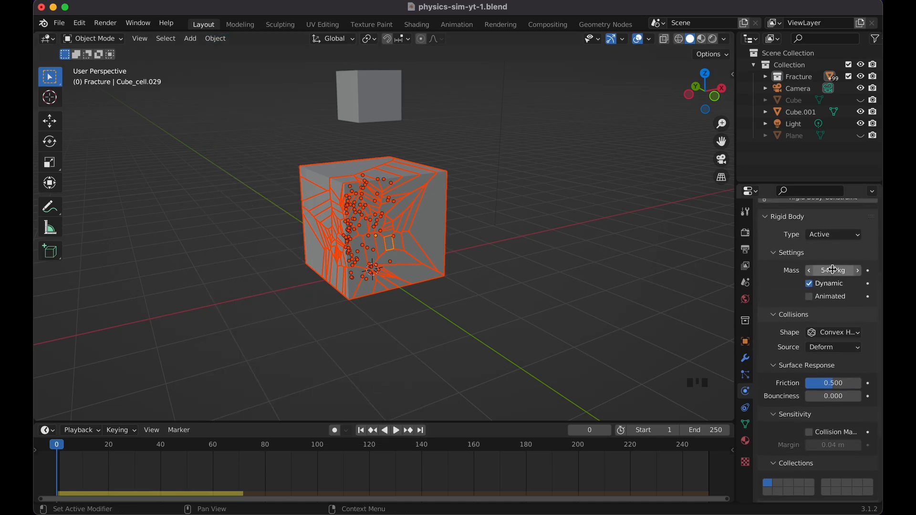
left_click(367, 207)
left_click(400, 200)
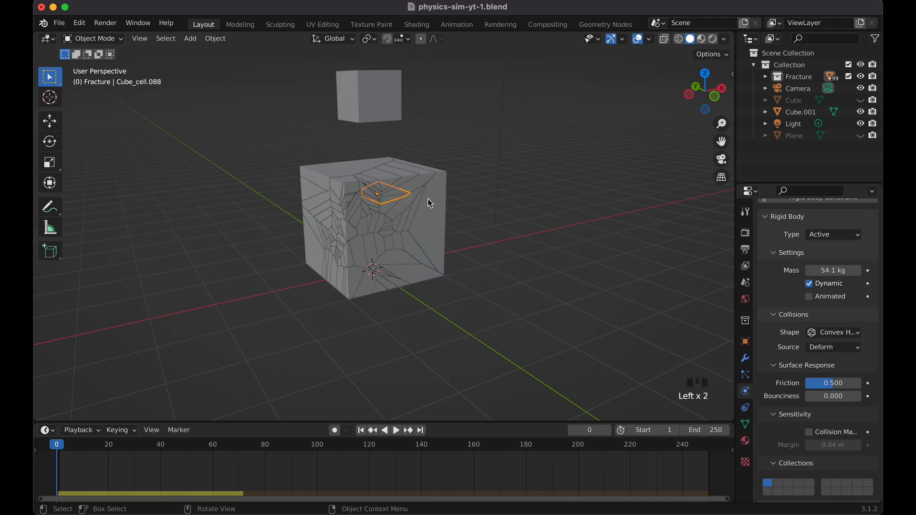
Step: Select all cube fragments and calculate their rigid body masses using the Marble (Broken) material preset
left_click(423, 220)
left_click(423, 219)
middle_click_drag(422, 219, 406, 207)
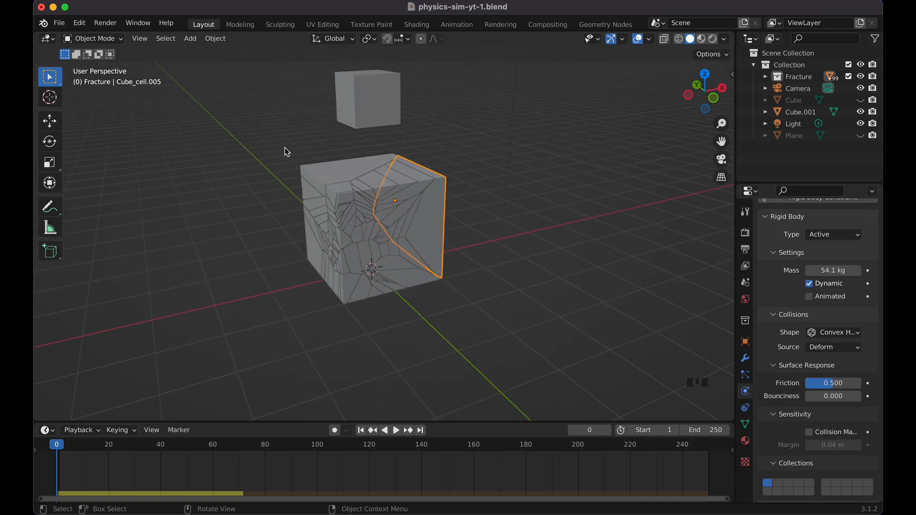
left_click_drag(280, 144, 476, 337, "shift")
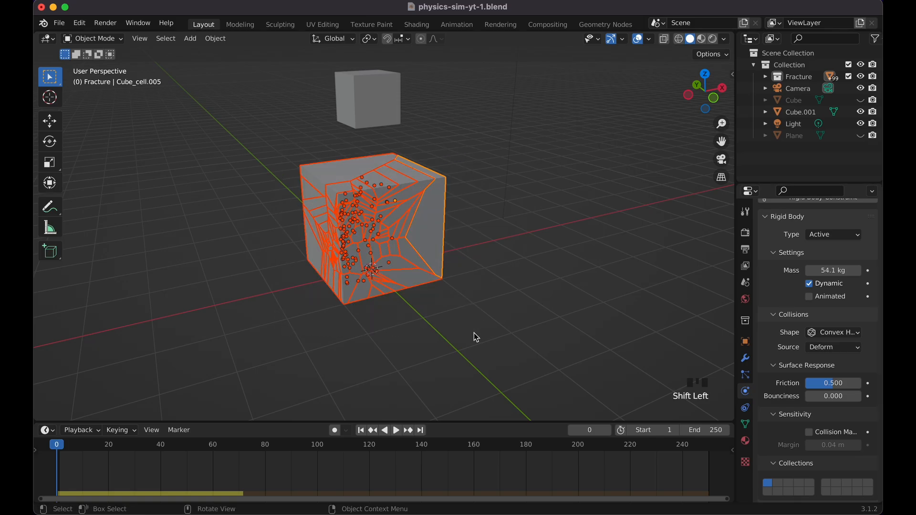
left_click(216, 38)
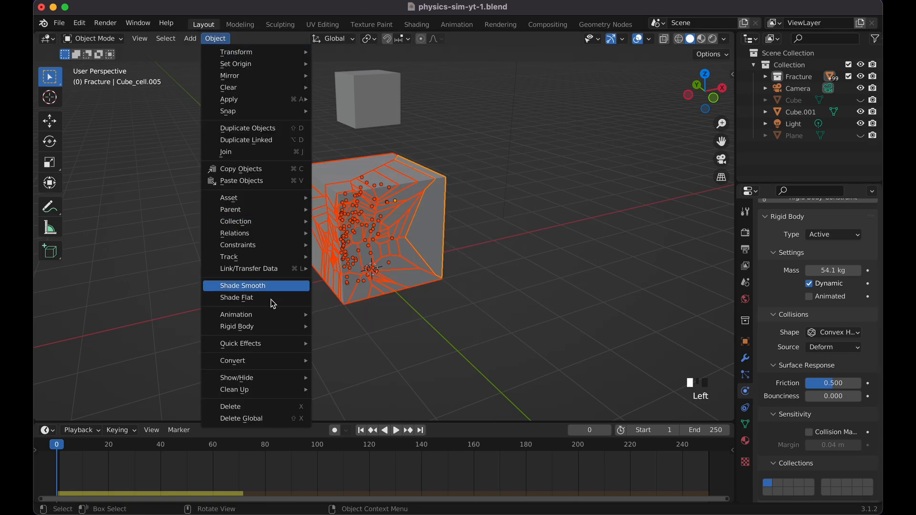
mouse_move(279, 328)
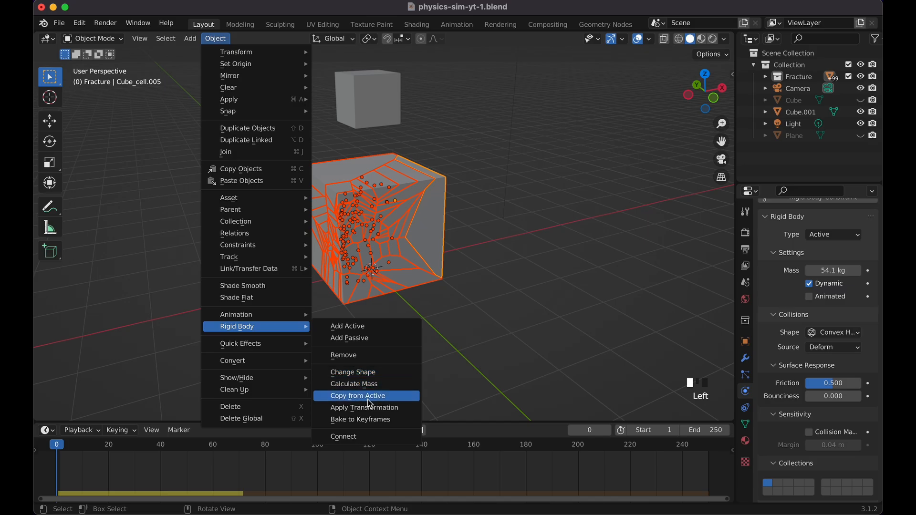
left_click(375, 384)
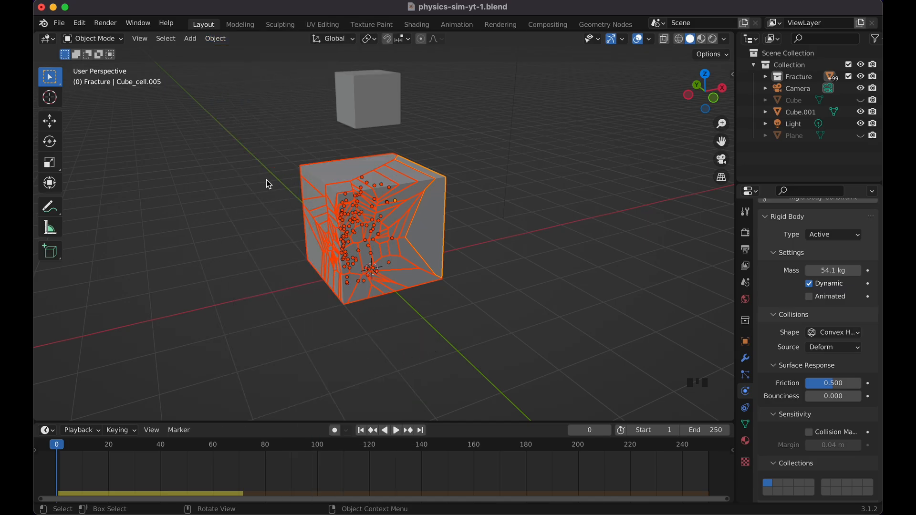
left_click(215, 38)
mouse_move(284, 327)
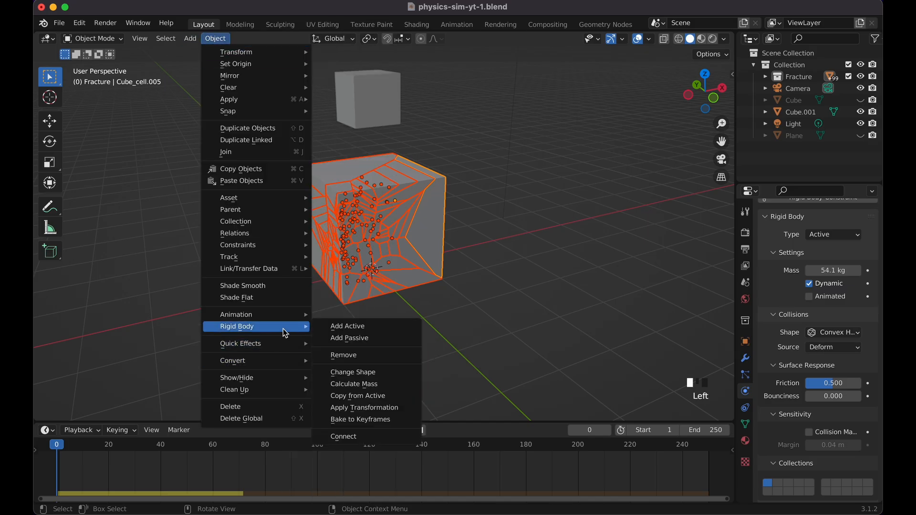
left_click(364, 384)
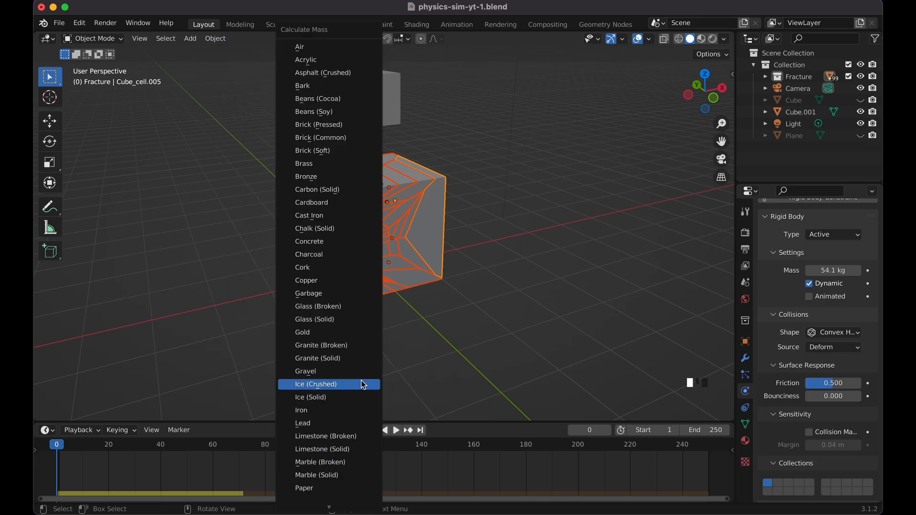
left_click(340, 462)
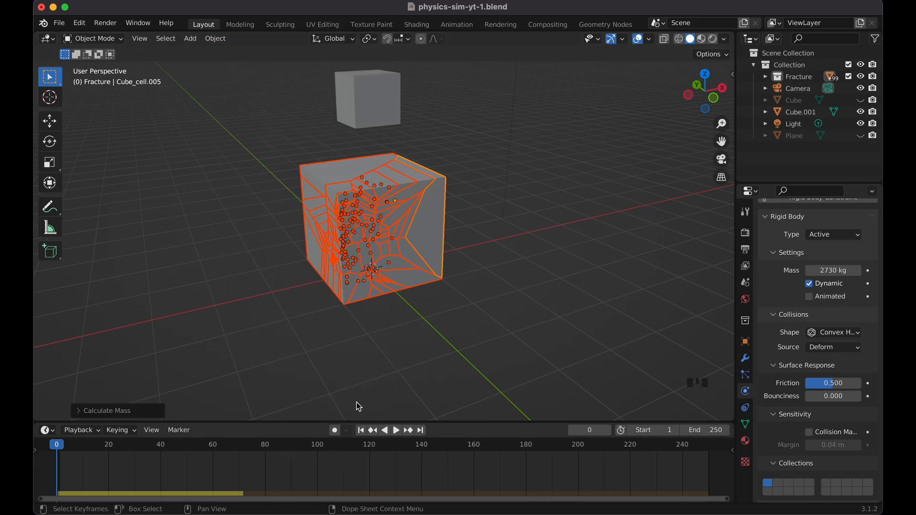
Step: Check the calculated masses on several individual fragments of the cube and save the file
scroll(411, 304, "left", 10)
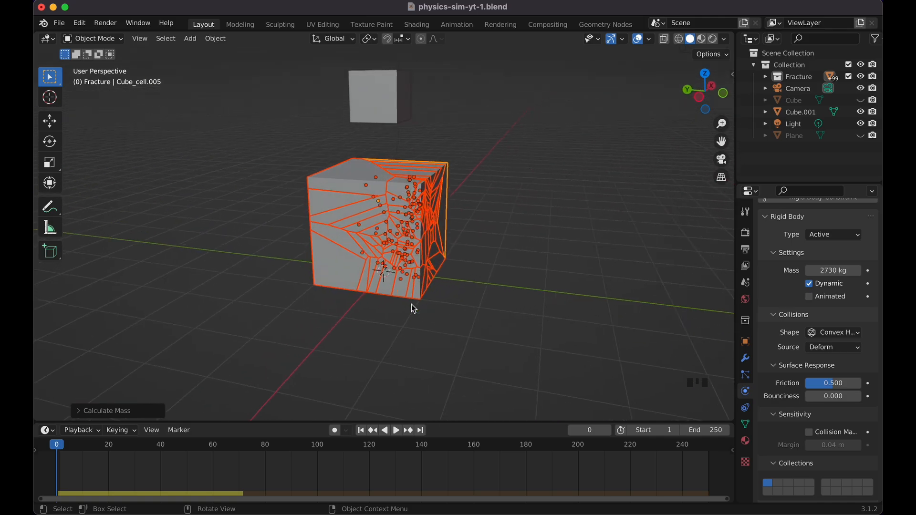
left_click(480, 295)
left_click(399, 256)
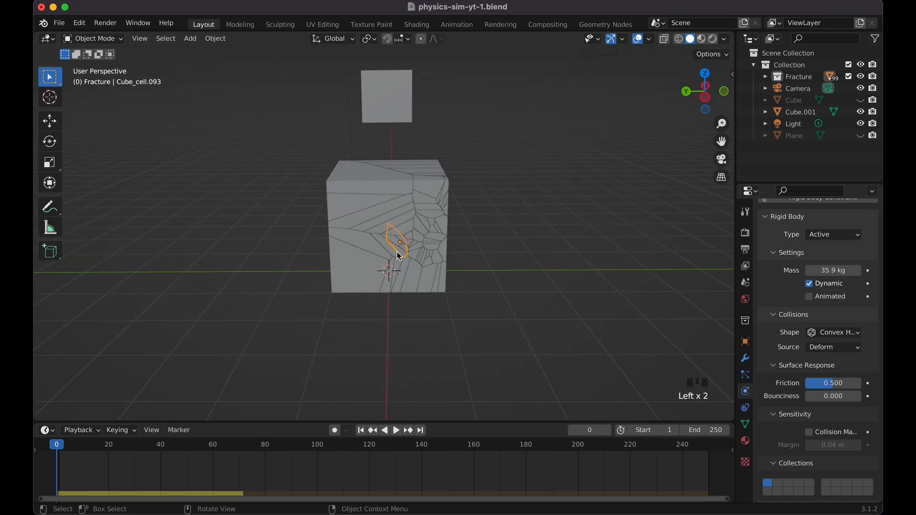
left_click(417, 189)
left_click(418, 224)
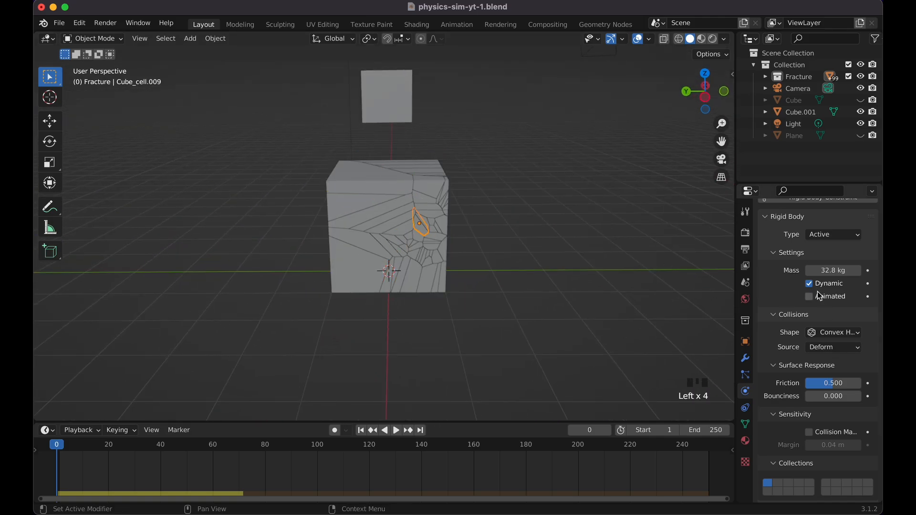
left_click(340, 252)
left_click(403, 230)
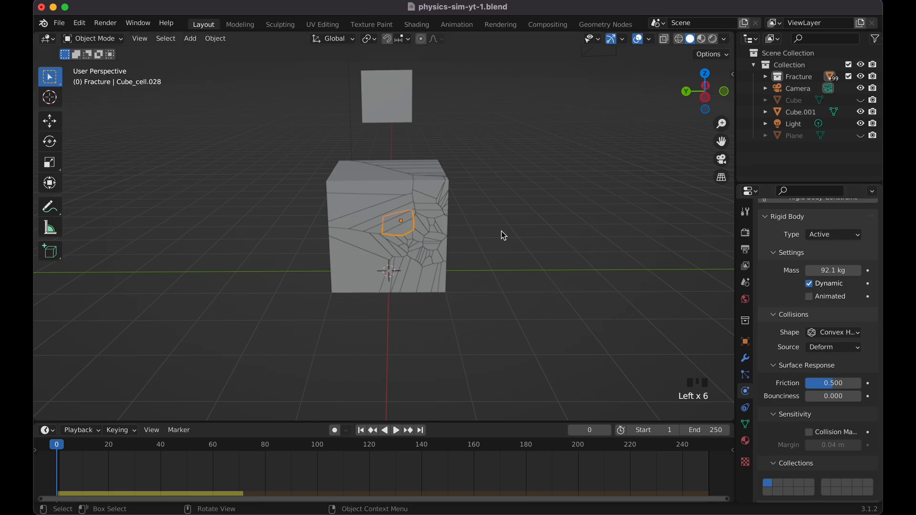
key("super+s")
Step: Play the simulation to about frame 74 with the floor plane hidden, and return to frame 0
left_click(502, 232)
scroll(502, 232, "right", 3)
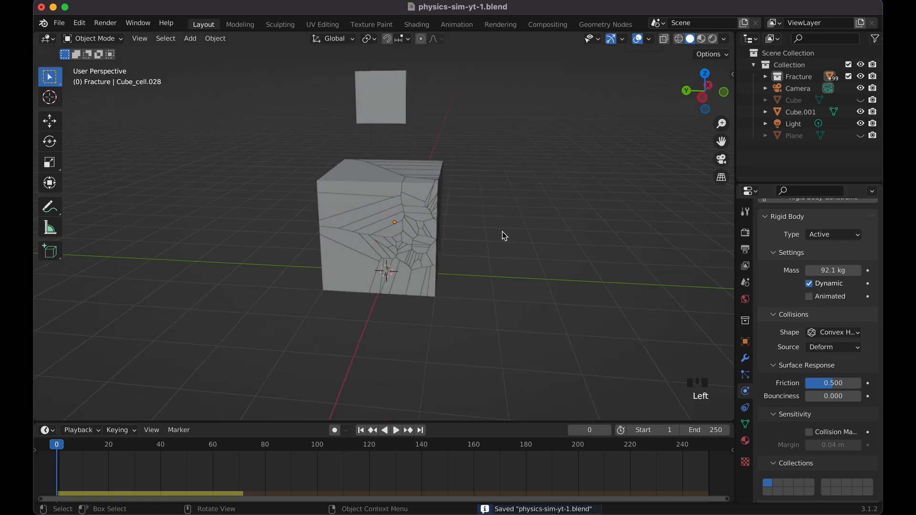
scroll(505, 235, "right", 3)
key("space")
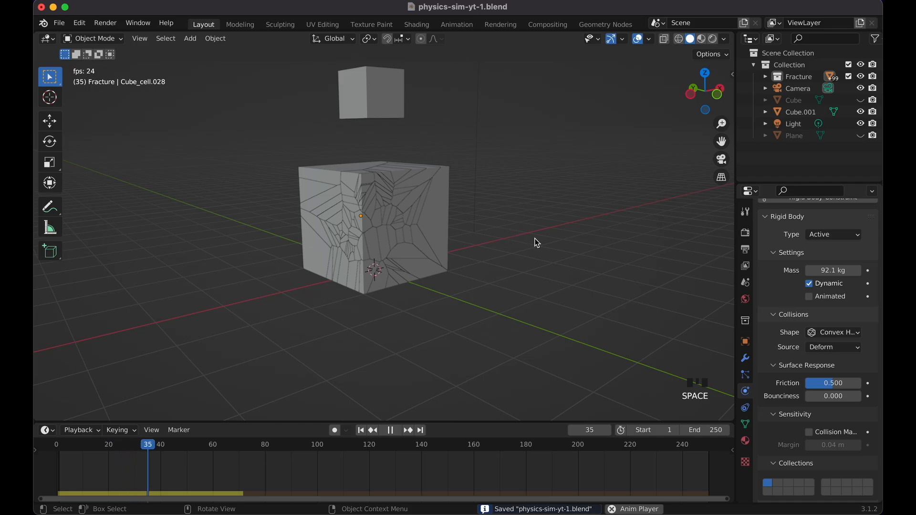
scroll(537, 242, "right", 3)
key("space")
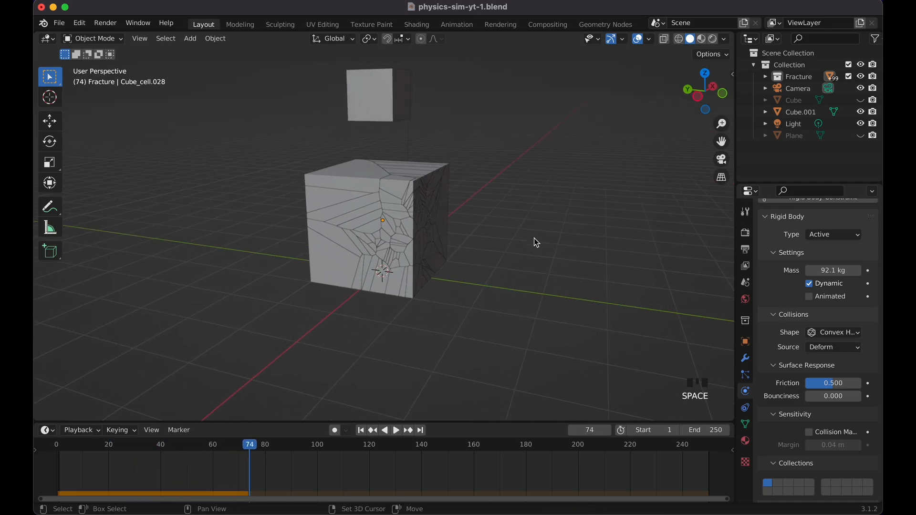
key("shift+Left")
key("Left")
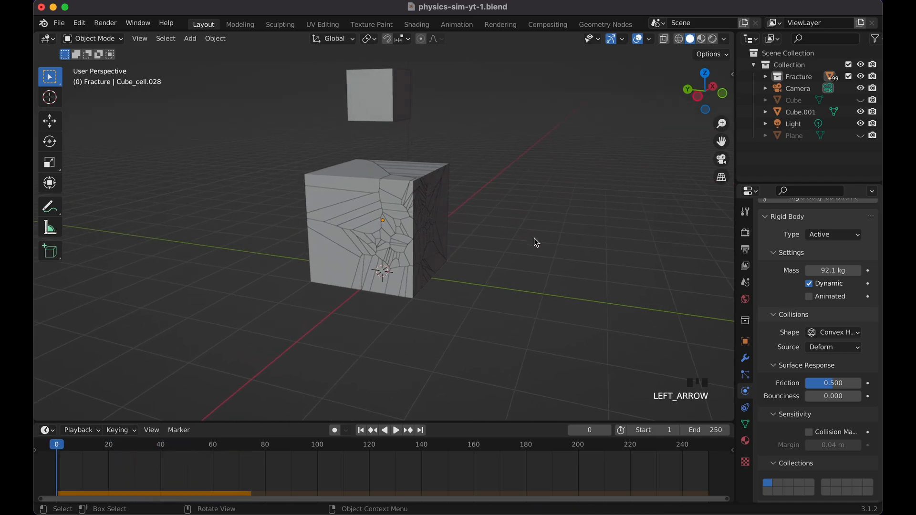
Step: Unhide the floor plane and play the simulation to about frame 49, returning to frame 0
left_click(860, 137)
key("space")
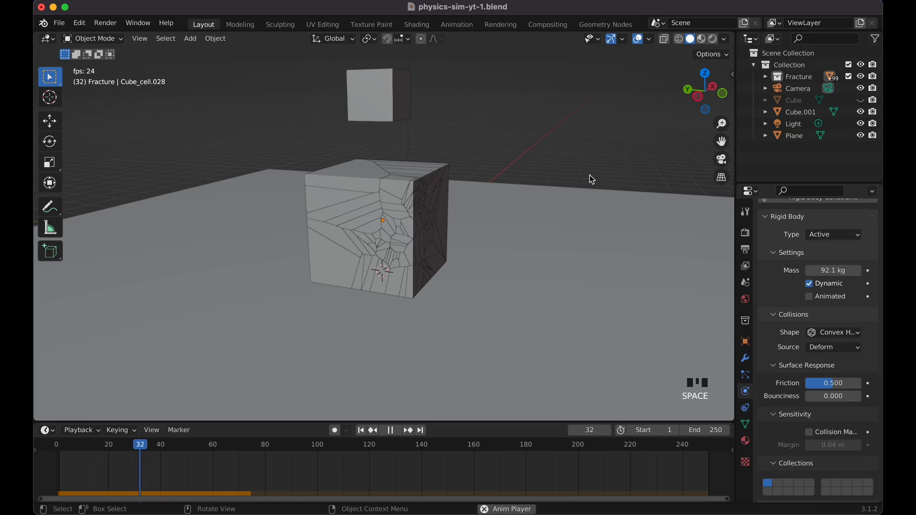
key("space")
scroll(790, 435, "down", 5)
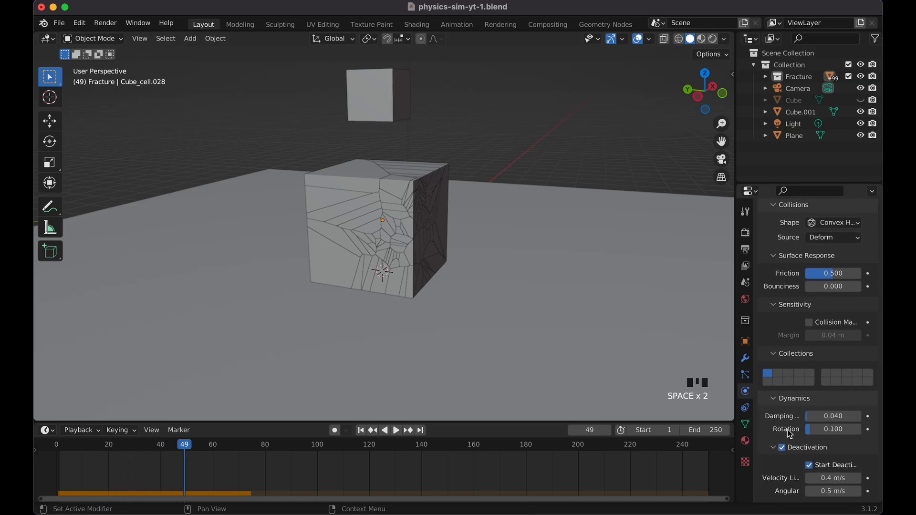
key("shift+Left")
key("Left")
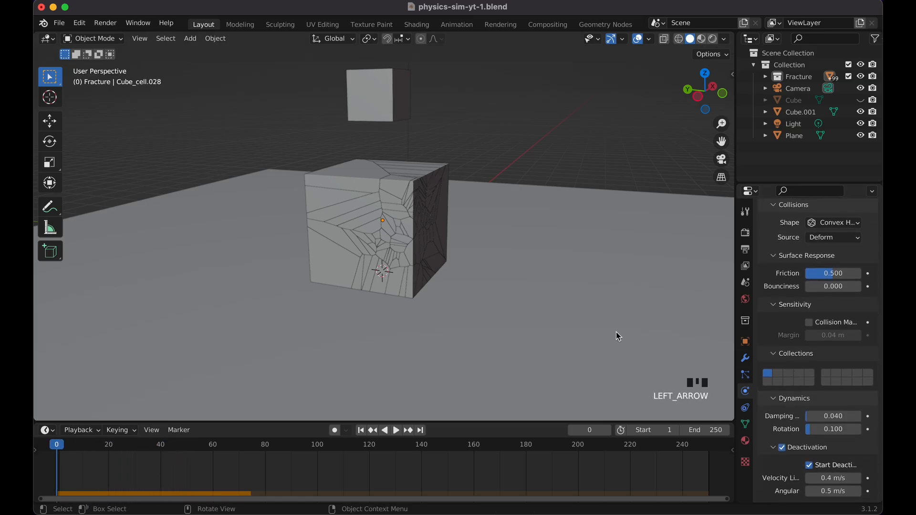
Step: Add an active rigid body to the small cube above the fractured cube and review its dynamics settings
scroll(617, 331, "up", 5)
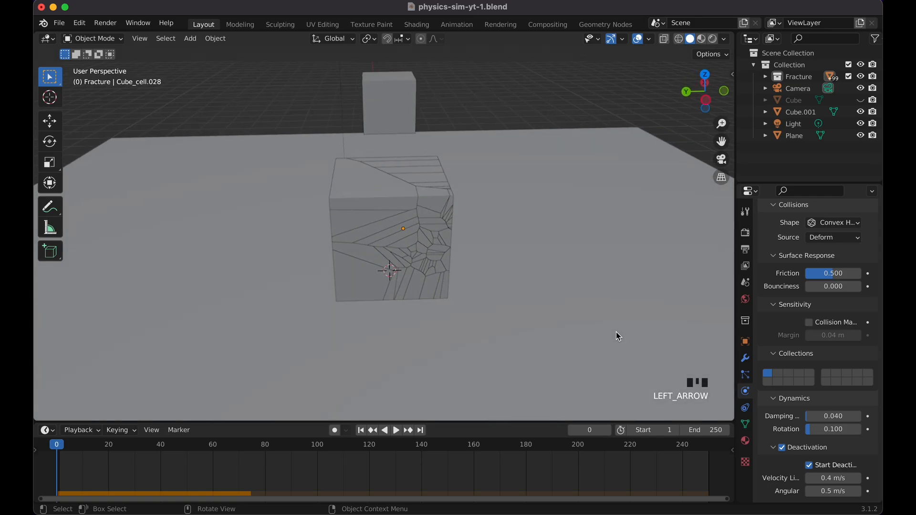
scroll(617, 332, "down", 5)
scroll(616, 331, "up", 2, "shift")
left_click(392, 143)
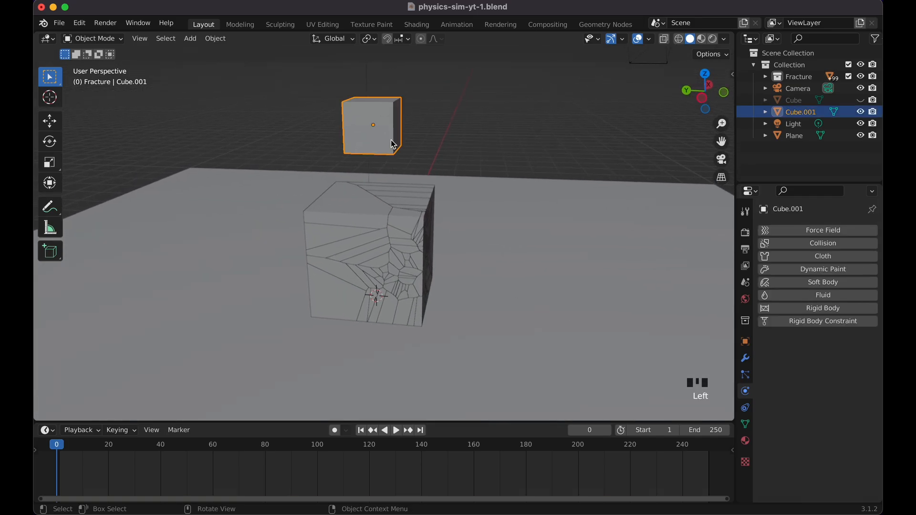
left_click(798, 311)
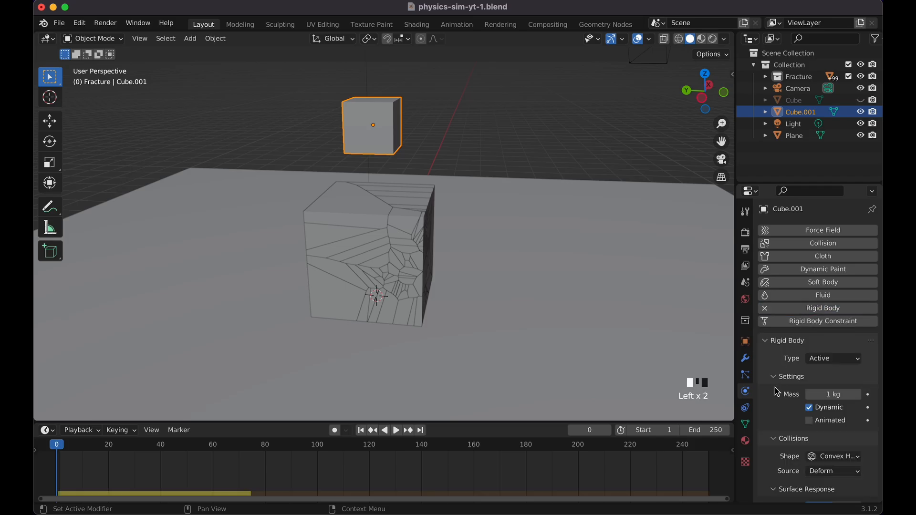
scroll(774, 387, "down", 10)
scroll(774, 387, "down", 1)
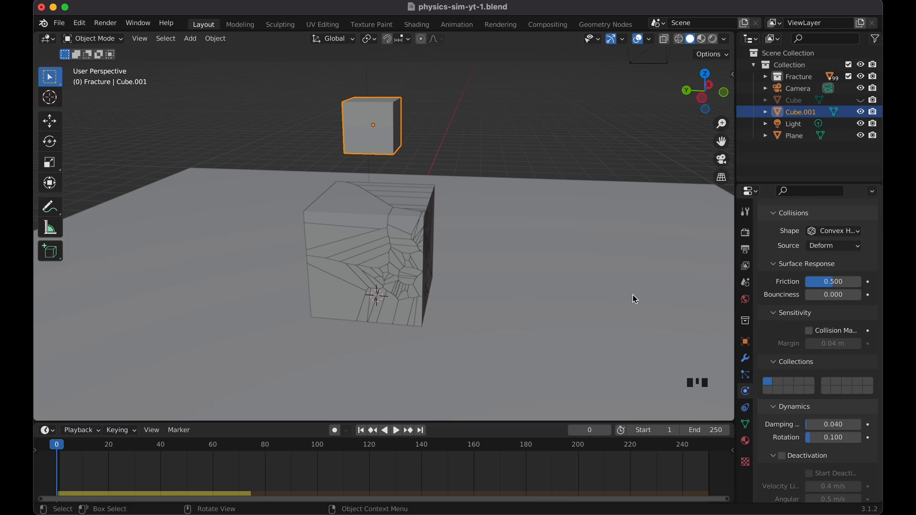
Step: Play the simulation twice to test the small cube falling onto the fractured cube, returning to frame 0 each time
key("space")
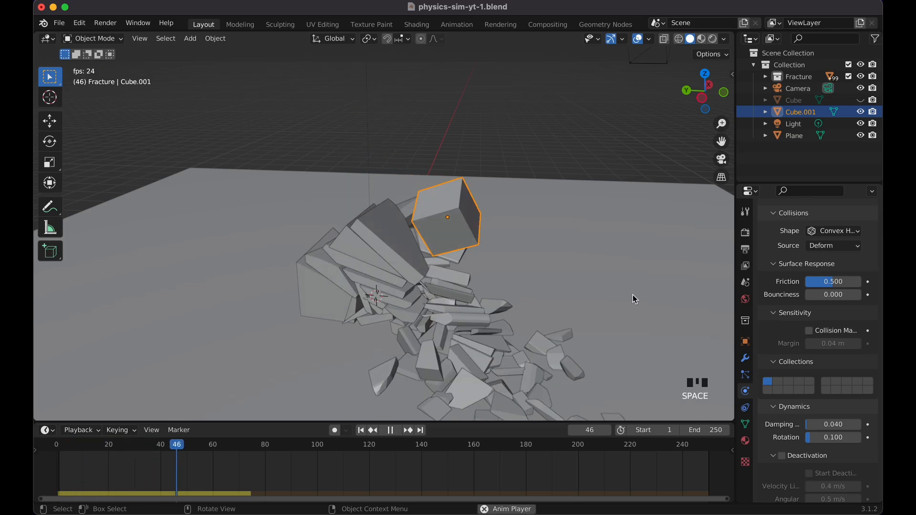
key("space")
key("shift+Left")
key("Left")
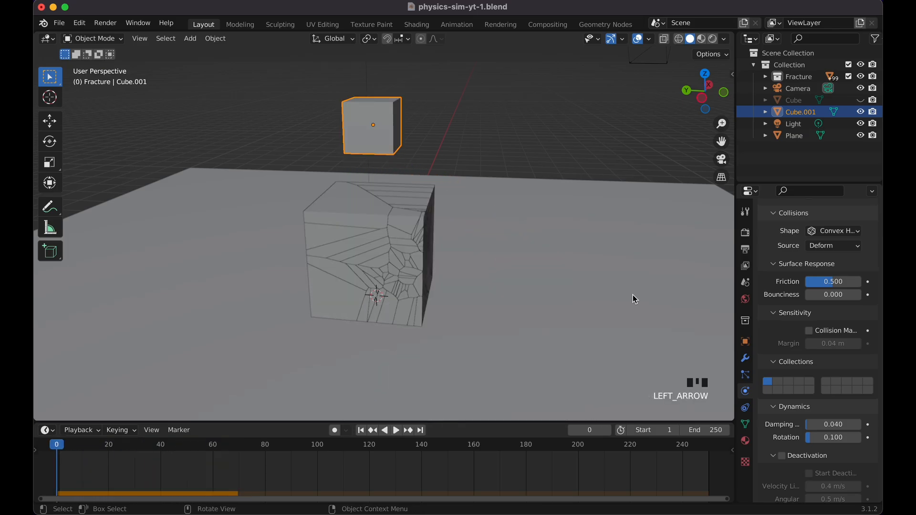
key("space")
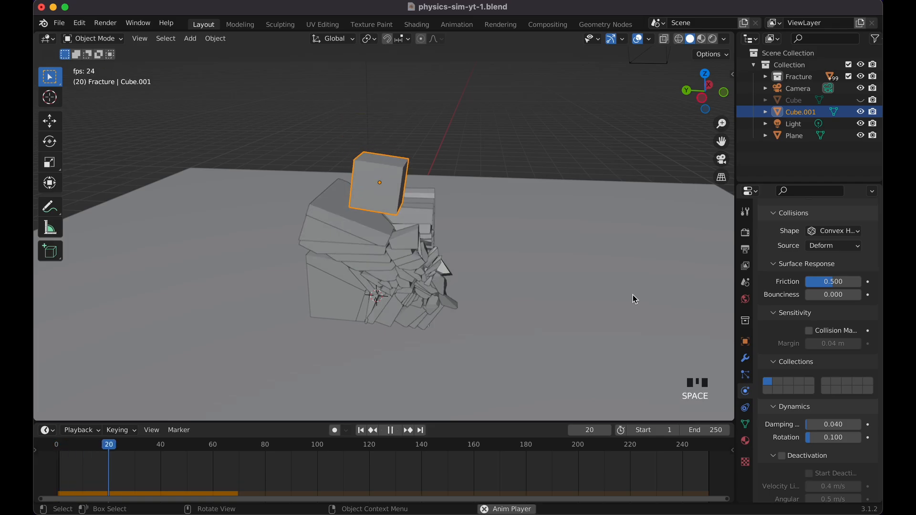
key("space")
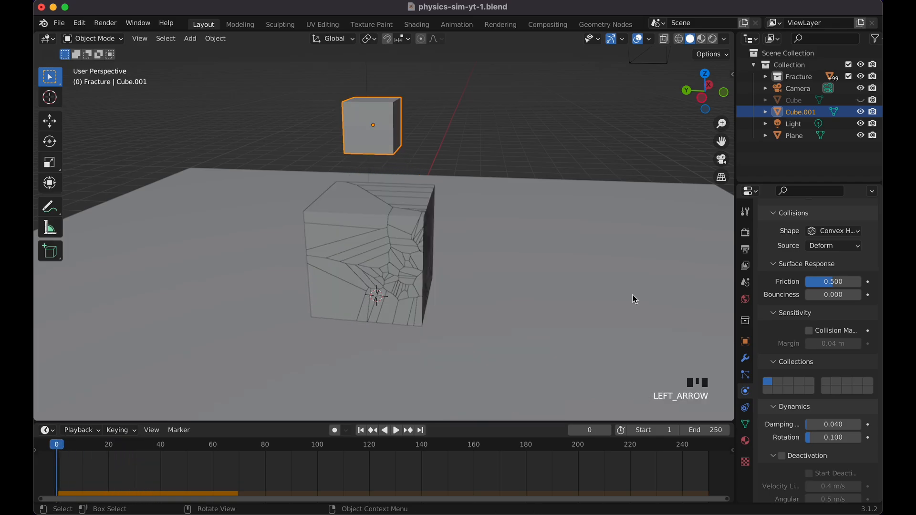
Step: Move the small cube about 1 m sideways over the fractured cube's edge, test the simulation, and return to frame 0
key("g")
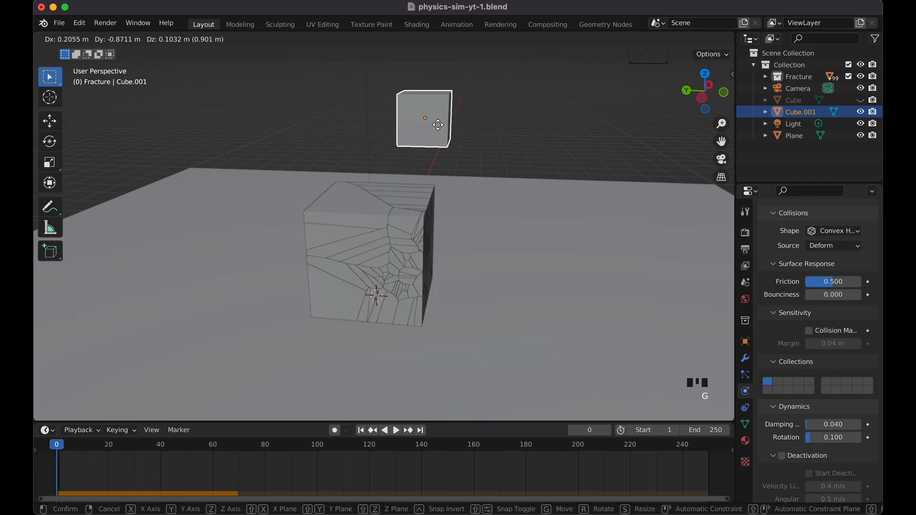
left_click(442, 125)
key("space")
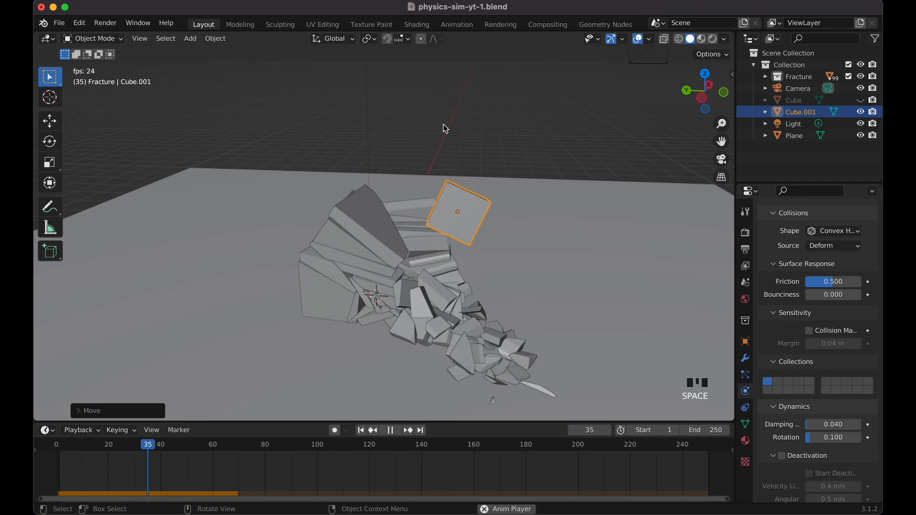
key("space")
key("shift+Left")
key("Left")
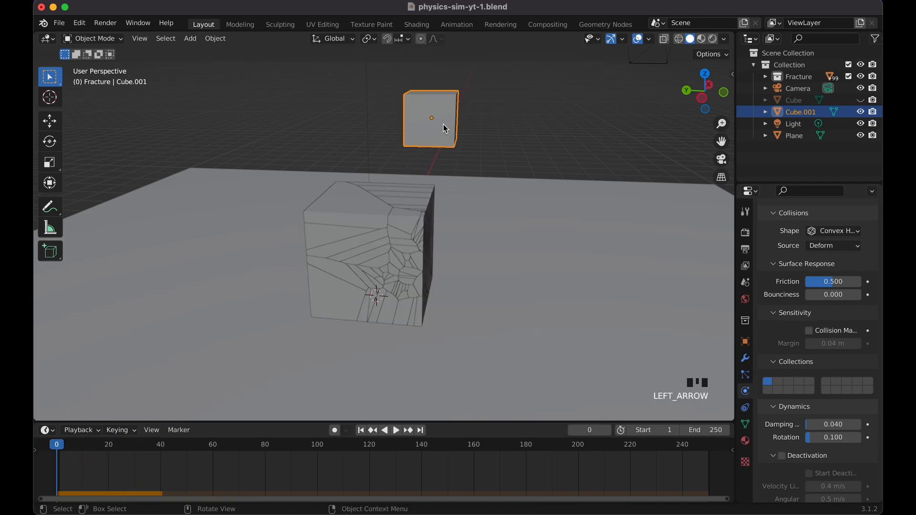
Step: Move the small cube back above the middle of the fractured cube and inspect its placement from several angles
key("g")
left_click(391, 112)
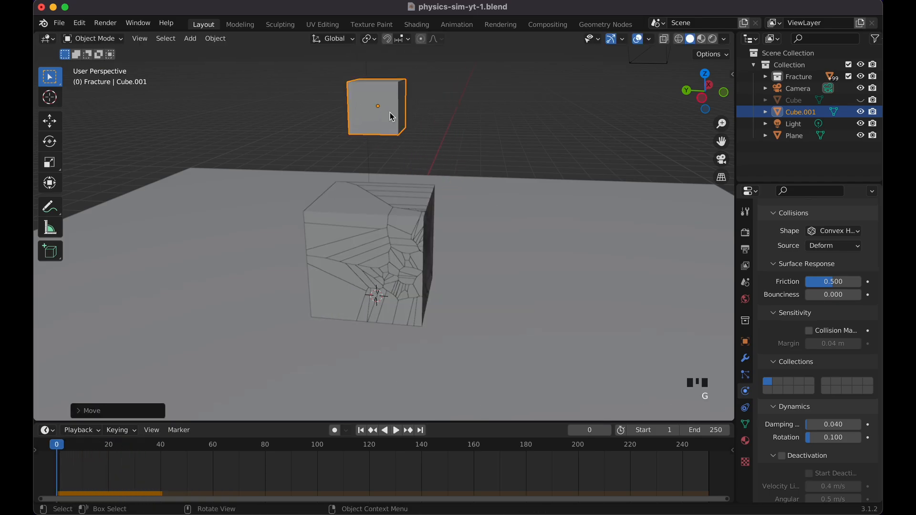
scroll(390, 112, "up", 10)
scroll(390, 113, "down", 8)
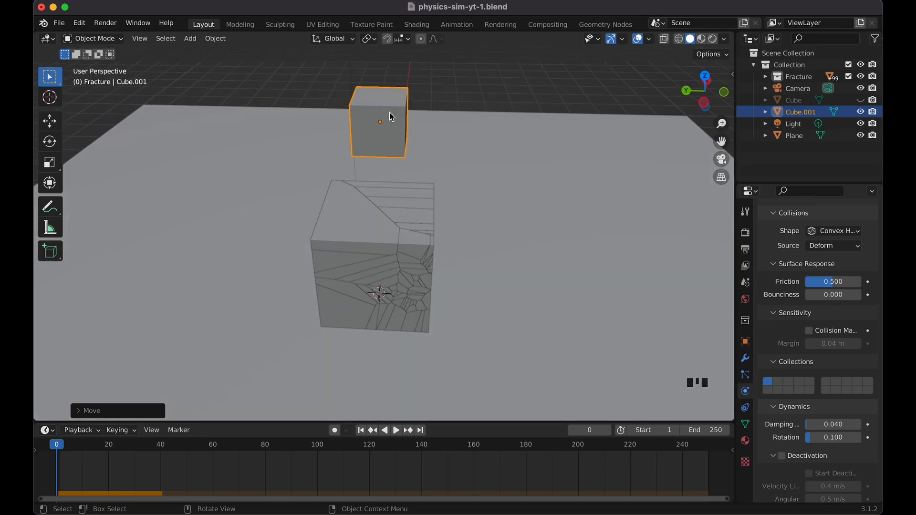
scroll(390, 116, "down", 5)
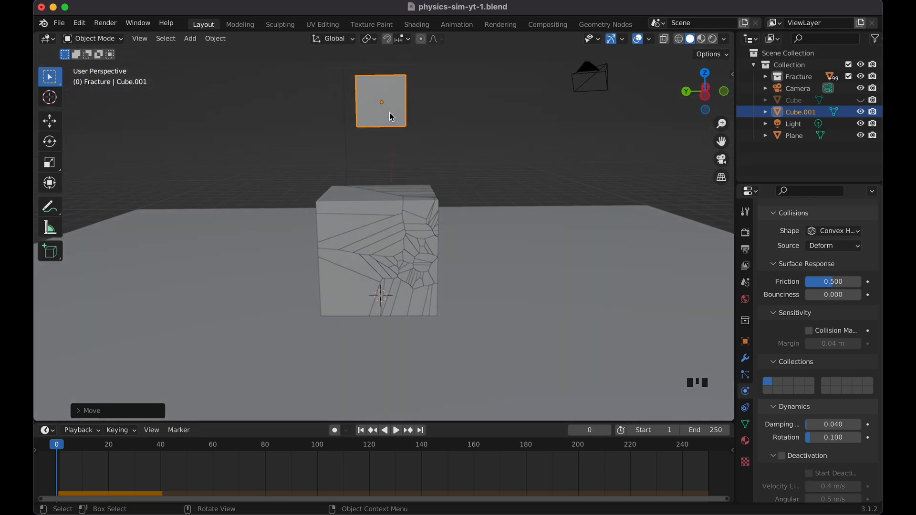
Step: Move the small cube about 4.4 m down beside the fractured cube and play the simulation briefly
key("g")
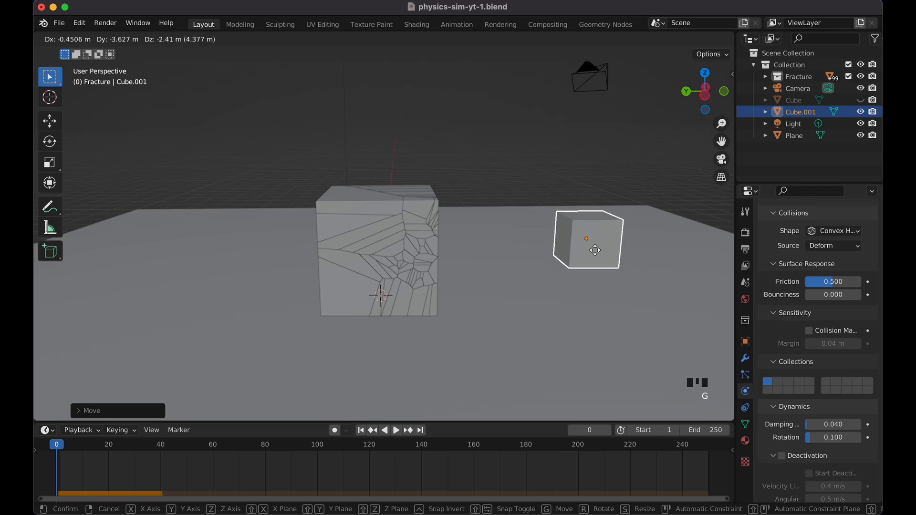
left_click(598, 254)
key("space")
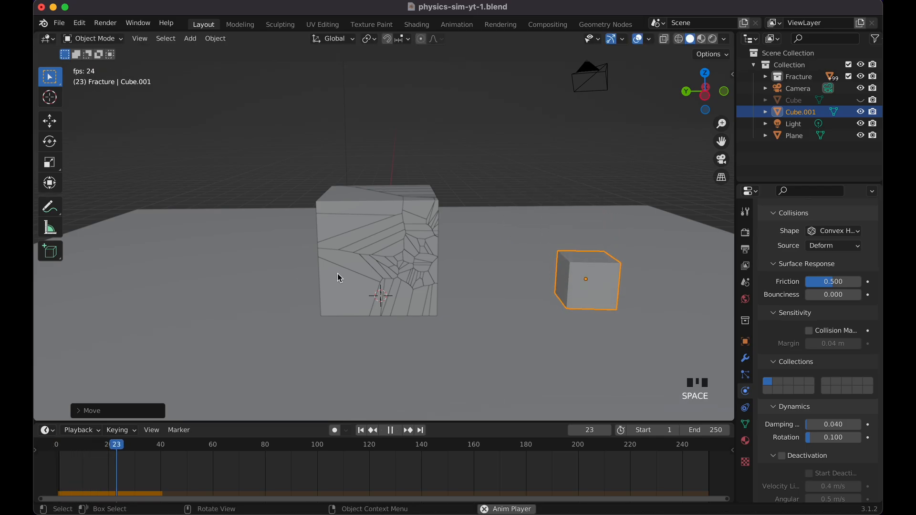
key("space")
Step: Try to move the small cube back above the fractured cube at frame 31 and inspect its placement
left_click(534, 285)
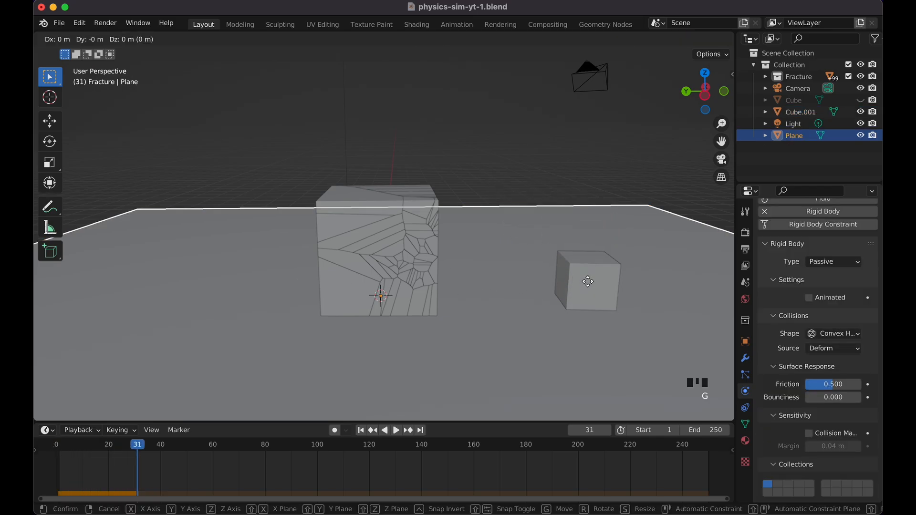
left_click(590, 285)
key("g")
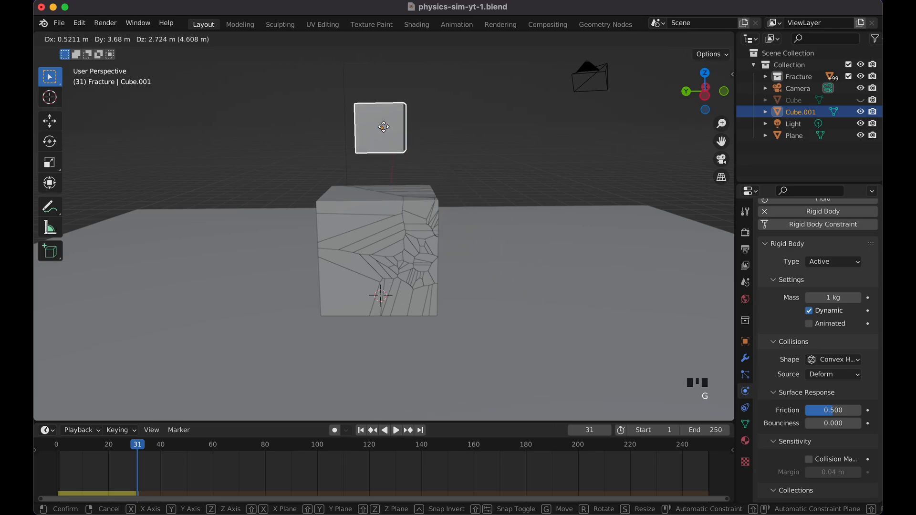
right_click(382, 116)
key("ctrl+z")
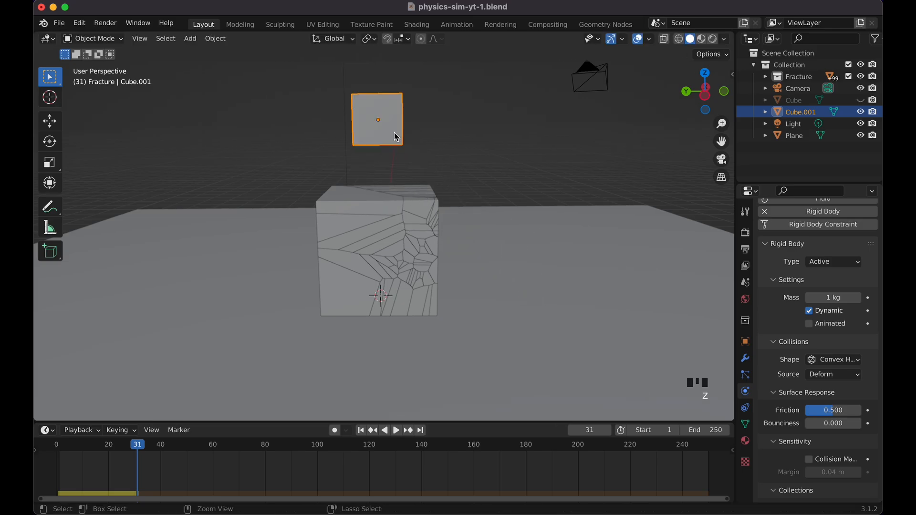
key("ctrl+z")
left_click(394, 133)
scroll(394, 132, "right", 5)
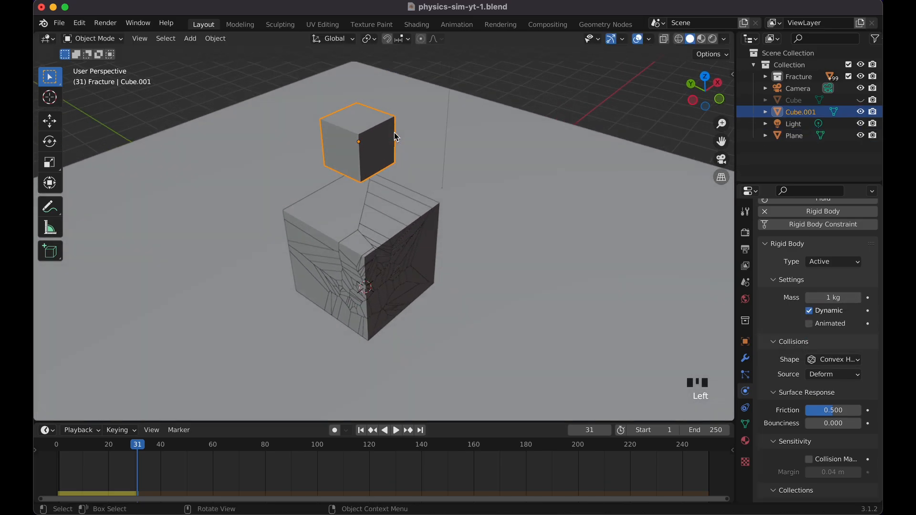
scroll(394, 133, "down", 10)
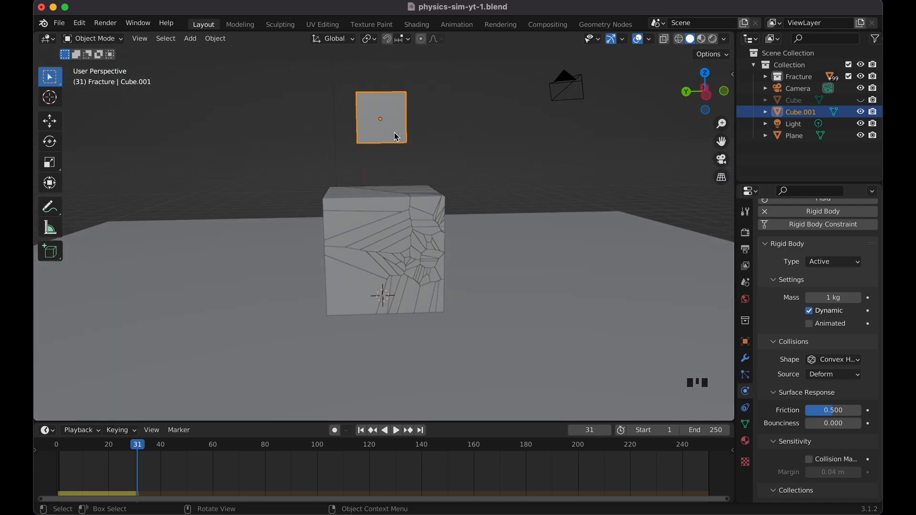
Step: Return to frame 0, undo the small cube's moves back to its placement above the fractured cube, and select it
key("shift+Left")
key("Left")
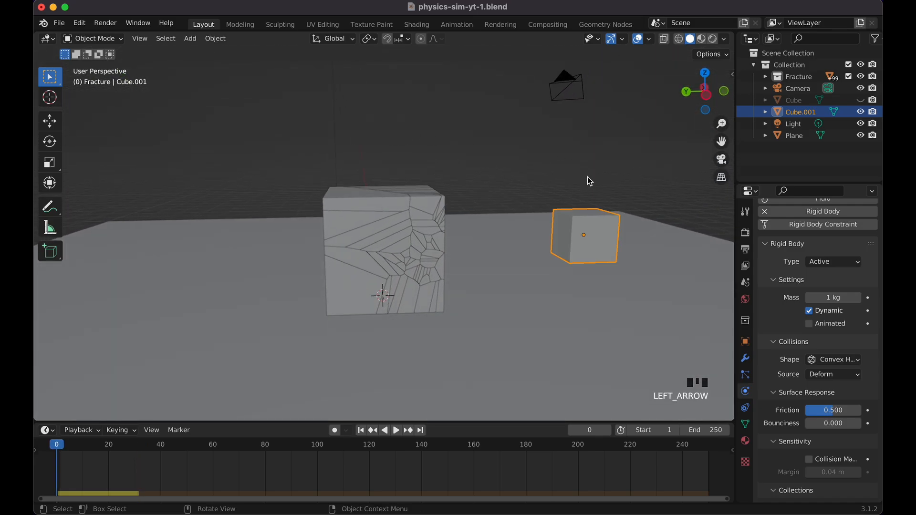
key("ctrl+z")
key("ctrl+z")
key("ctrl+z")
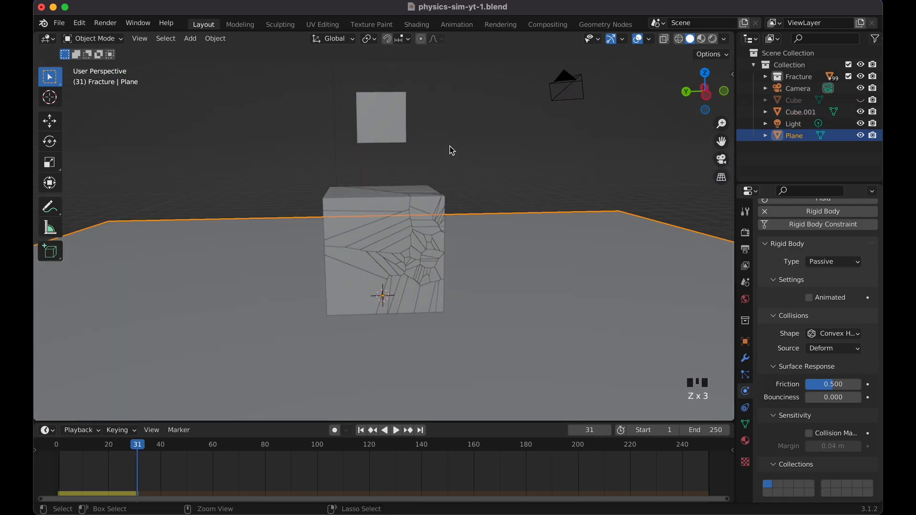
key("ctrl+z")
left_click(398, 111)
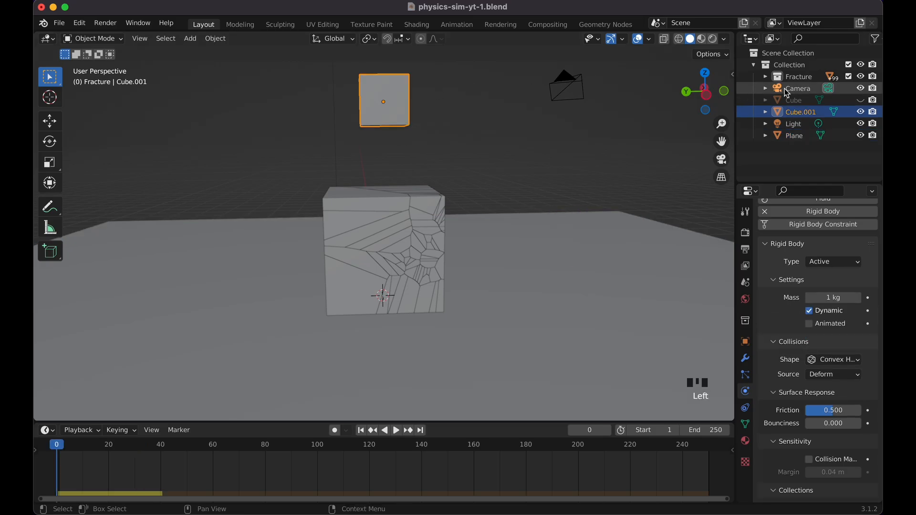
Step: Select the camera and try to switch the viewport to the camera's view
left_click(808, 91)
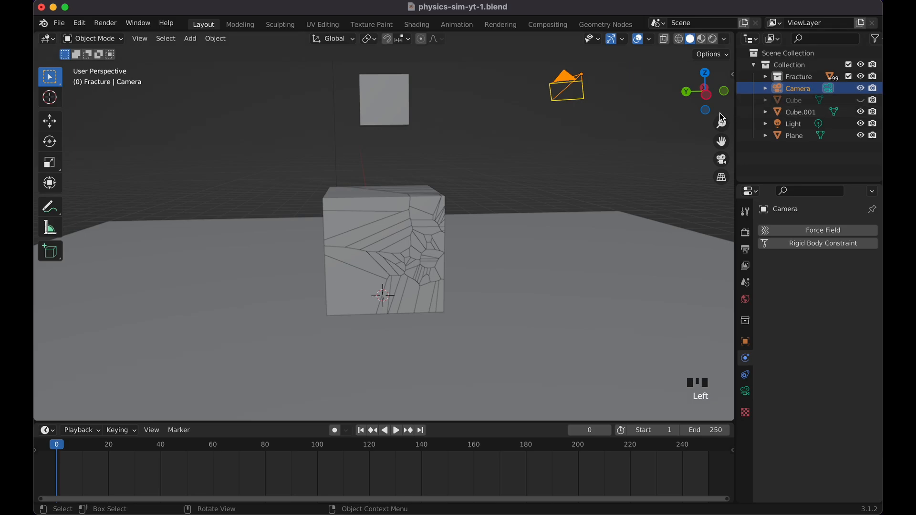
key("0")
left_click(540, 144)
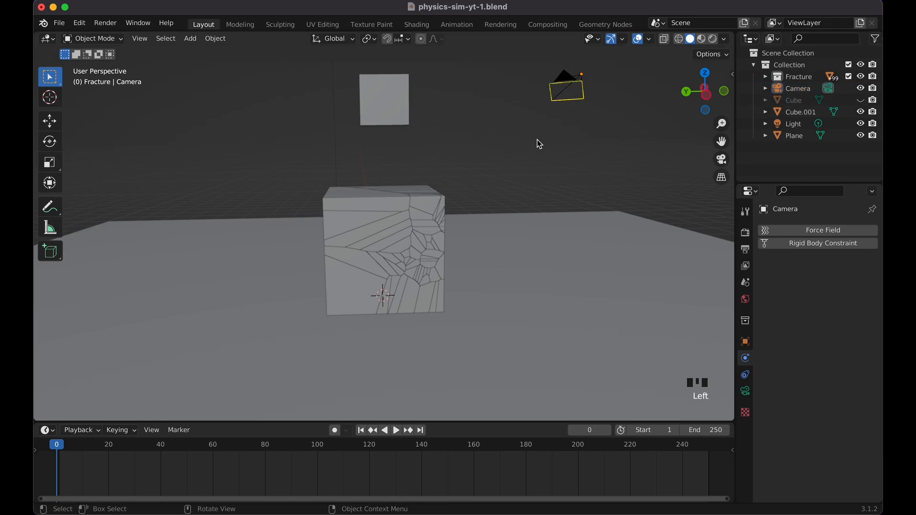
left_click(575, 88)
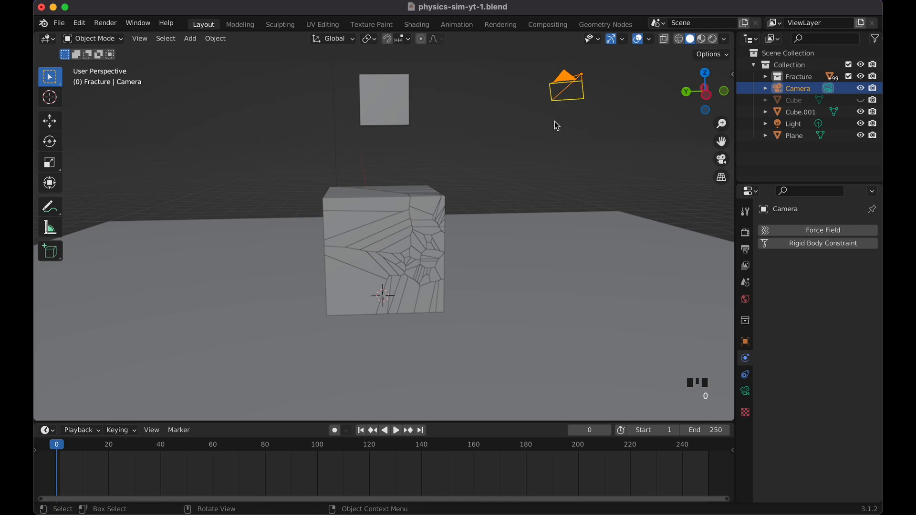
left_click(548, 140)
key("0")
key("0")
key("BackSpace")
key("BackSpace")
key("BackSpace")
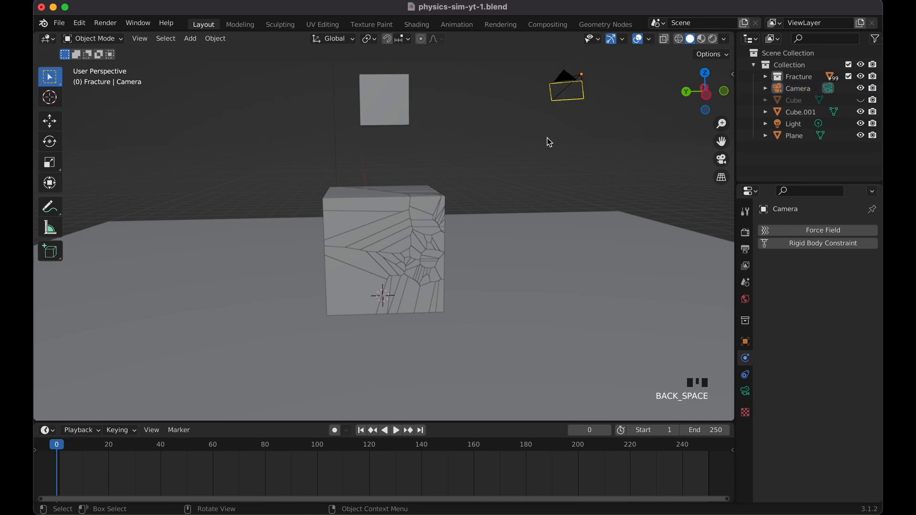
left_click(548, 140)
scroll(547, 140, "right", 10)
scroll(548, 142, "down", 6)
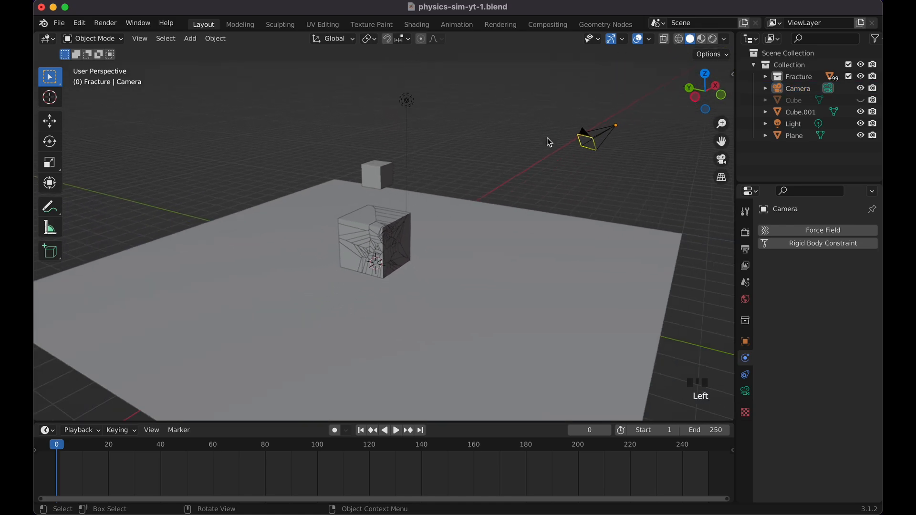
key("super+s")
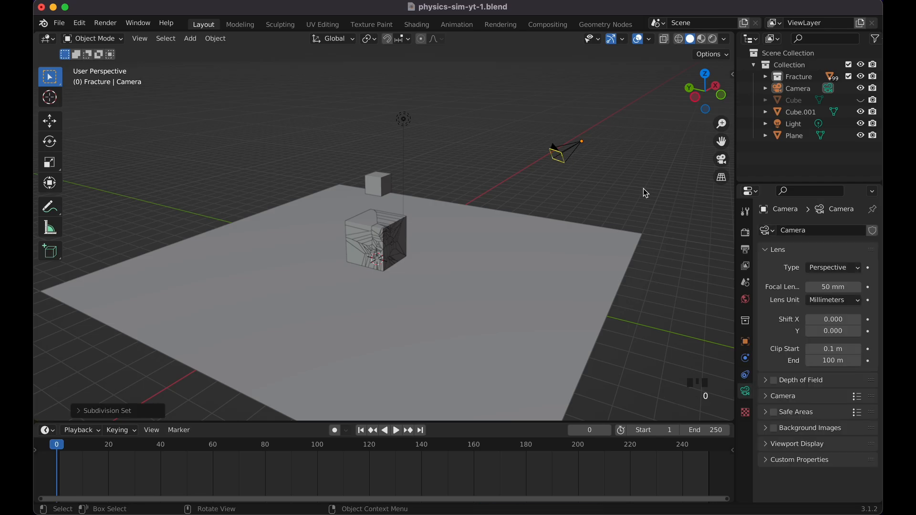
left_click(643, 188)
Step: Check the keyboard and numpad emulation options in the Input preferences and close the preferences
left_click(81, 24)
left_click(109, 192)
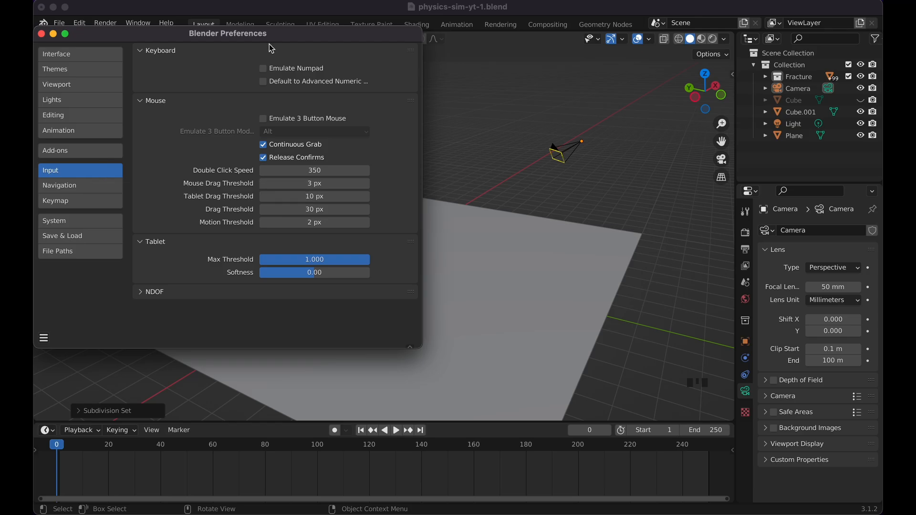
left_click(41, 34)
Step: Switch the viewport to look through the scene camera
key("KP_0")
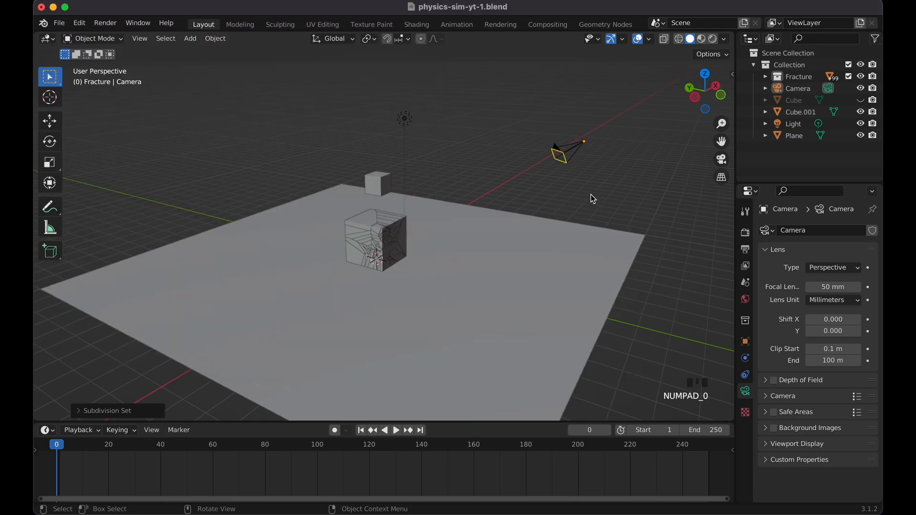
key("KP_0")
key("KP_0")
key("KP_0")
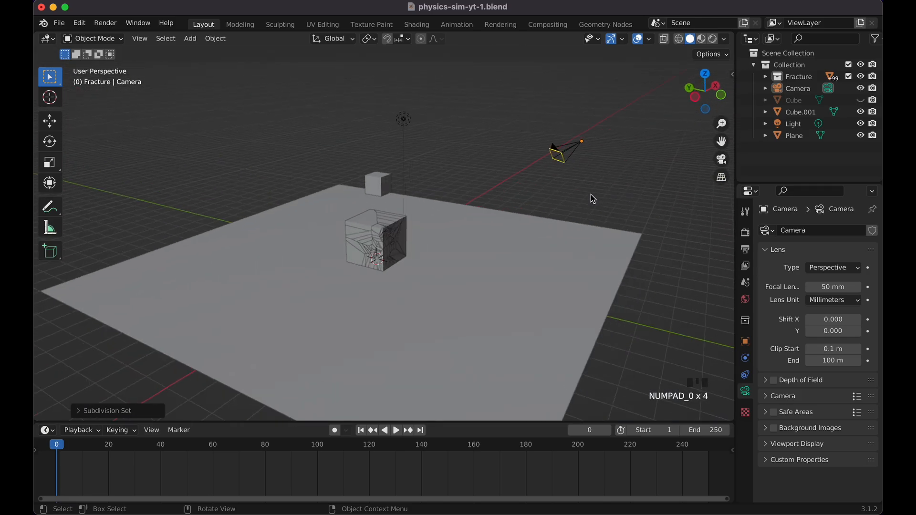
key("KP_0")
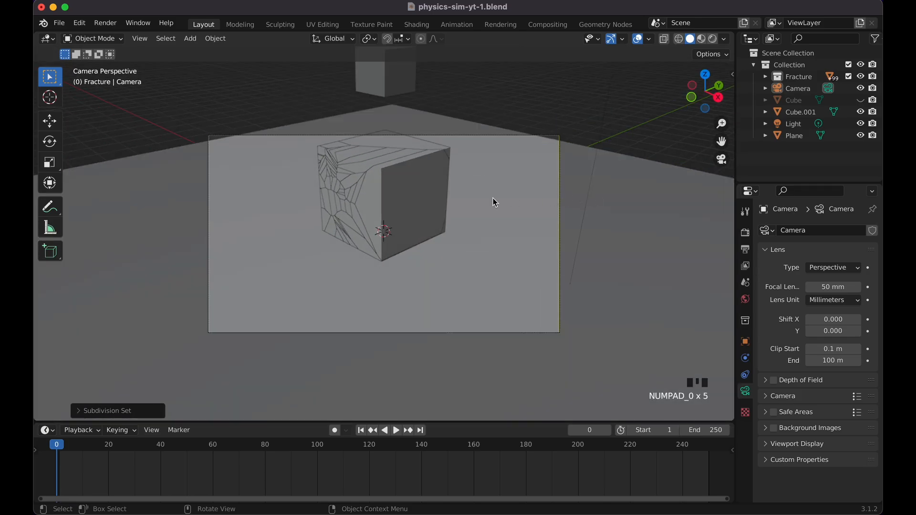
Step: Aim the camera and move it backward with walk navigation until both cubes fit inside the camera frame
key("shift+grave")
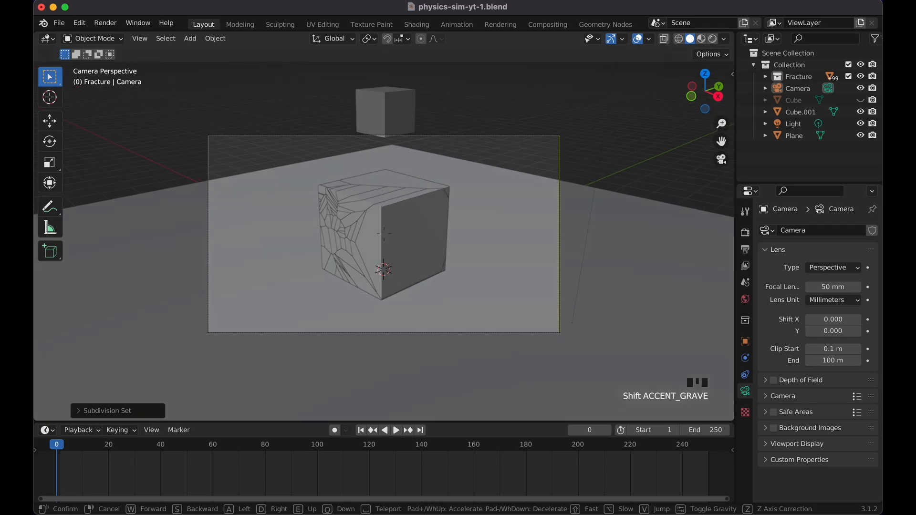
left_click(385, 234)
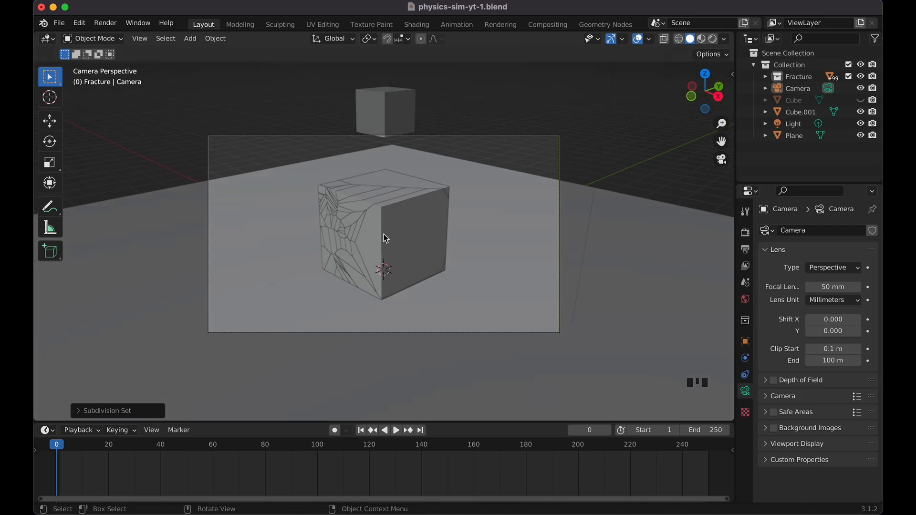
key("shift+grave")
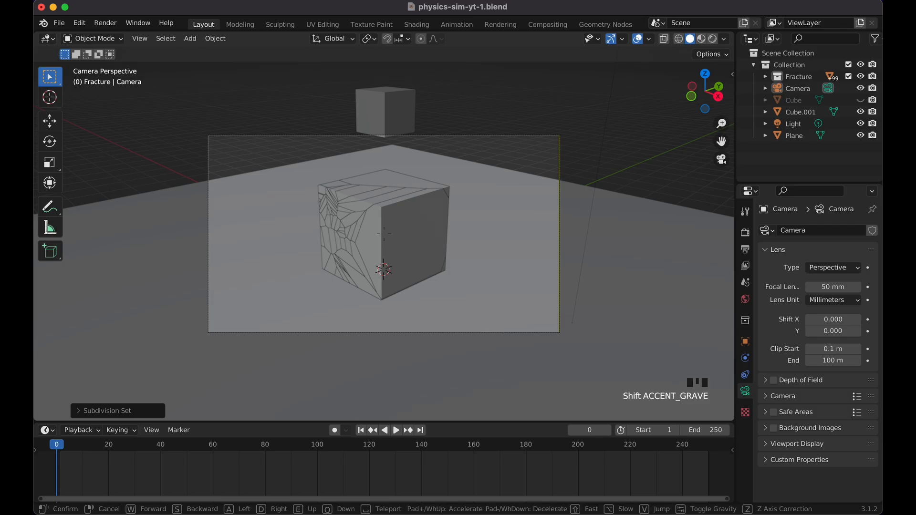
key("s")
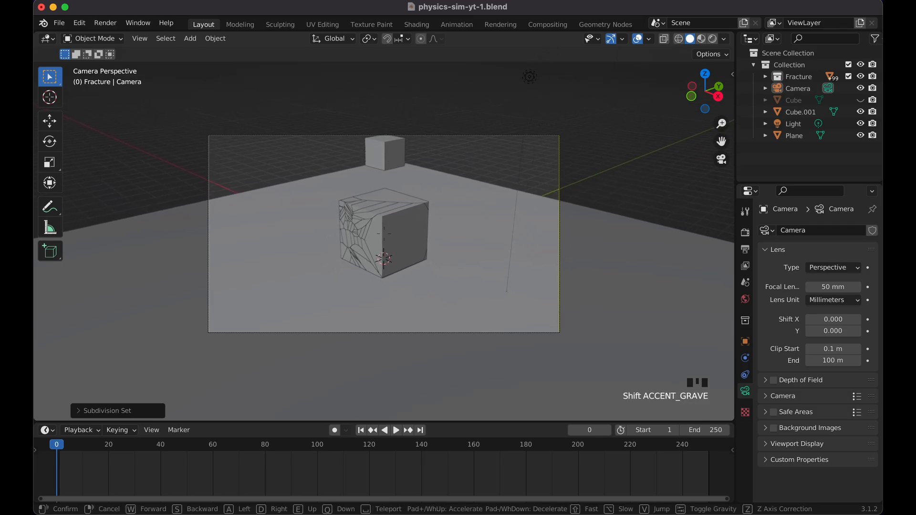
left_click(384, 234)
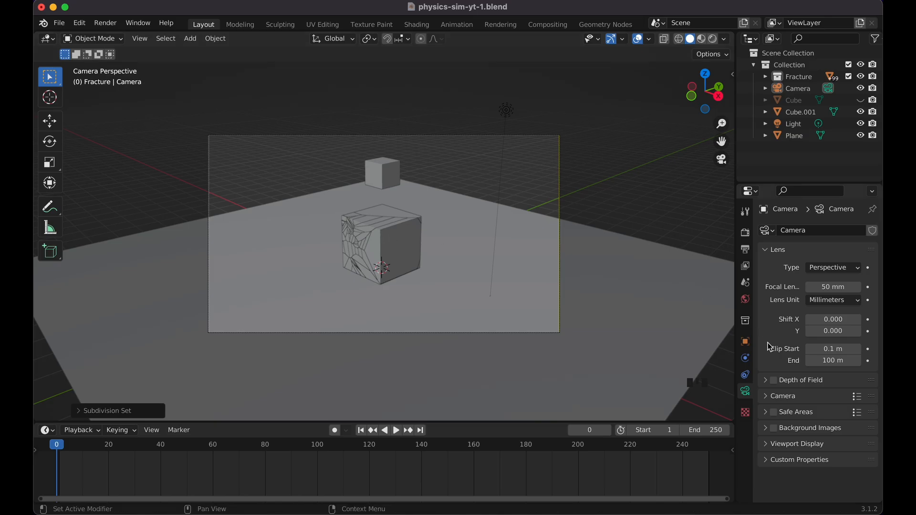
Step: Try a horizontal camera lens shift of 0.26 and reset Shift X to 0
left_click_drag(834, 320, 851, 321)
double_click(834, 320)
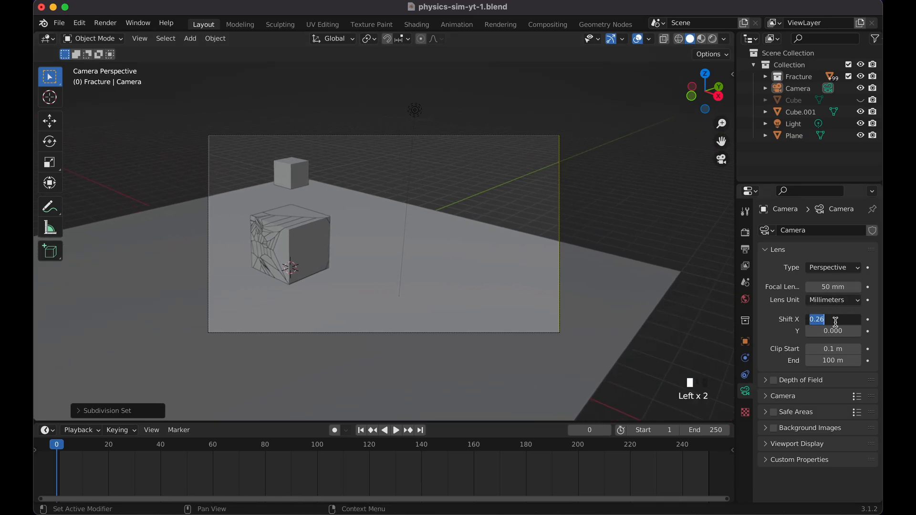
type("0")
key("Return")
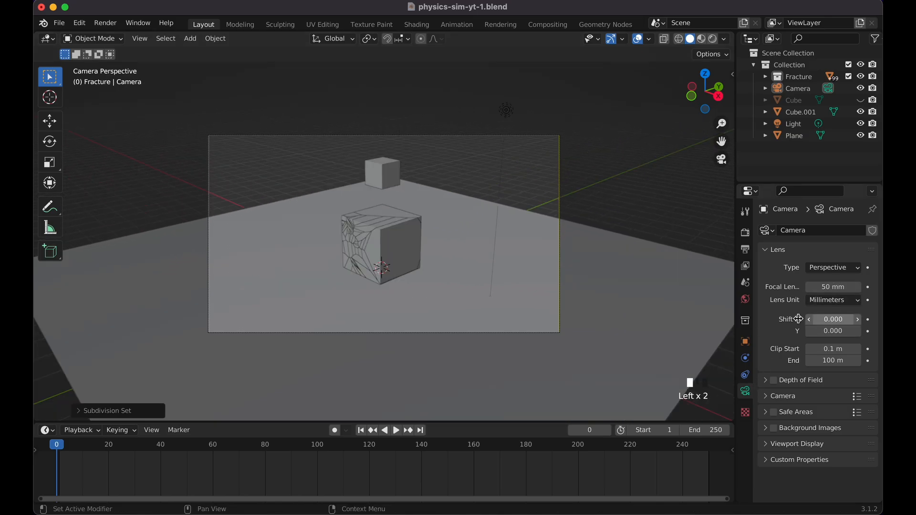
Step: Select the small cube, play the simulation through the camera view to frame 65, and return to frame 0
left_click(644, 217)
left_click(493, 206)
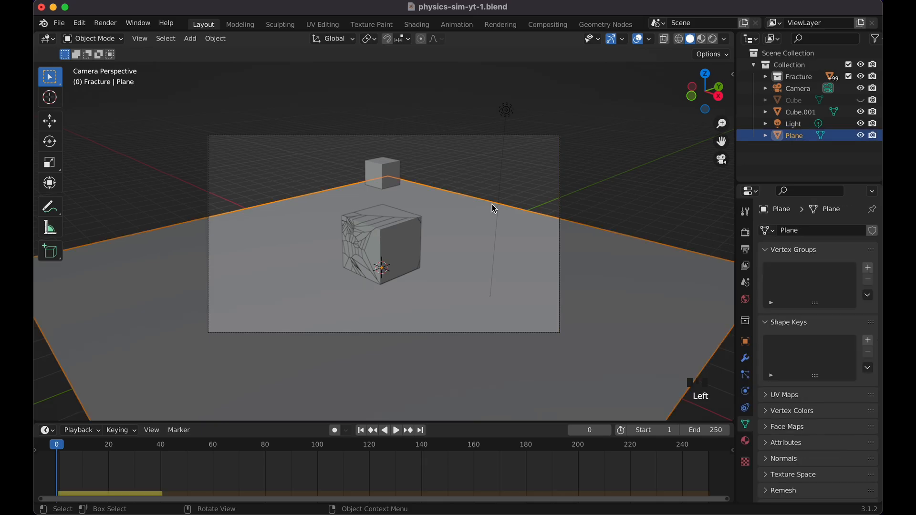
left_click(400, 180)
key("space")
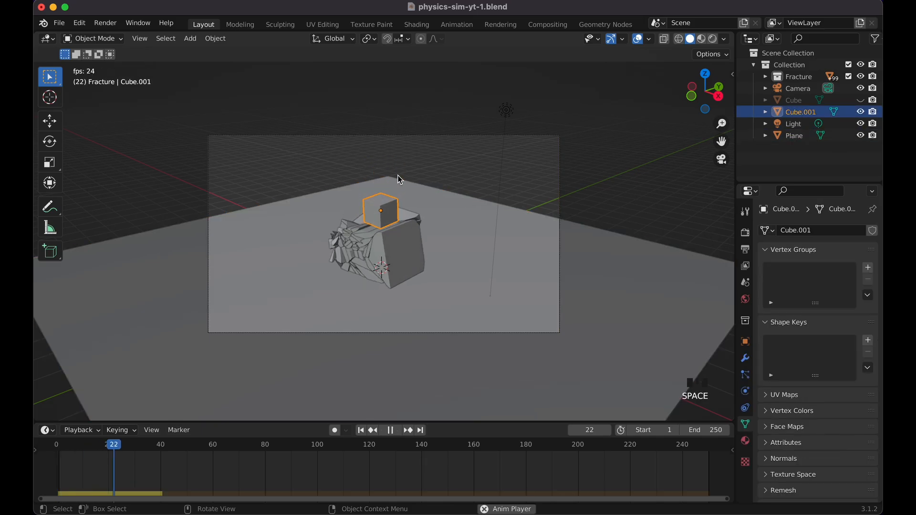
key("space")
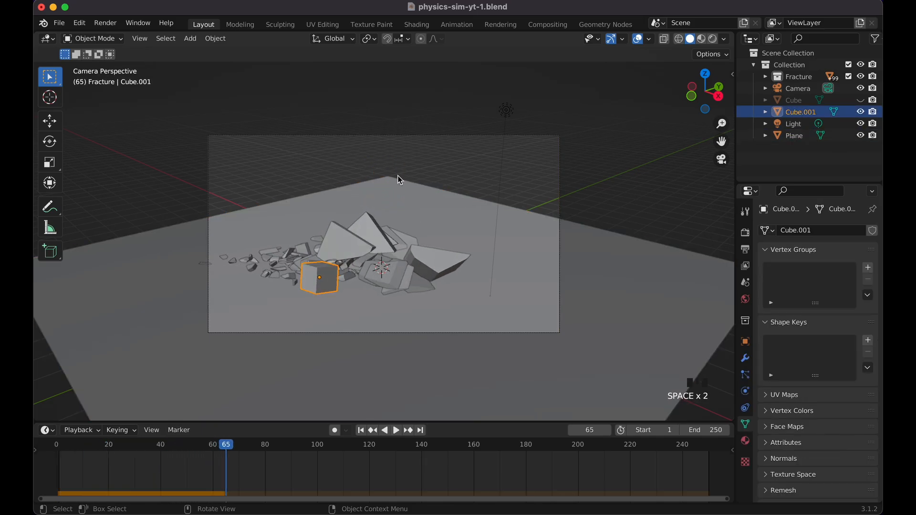
key("shift+Left")
key("Left")
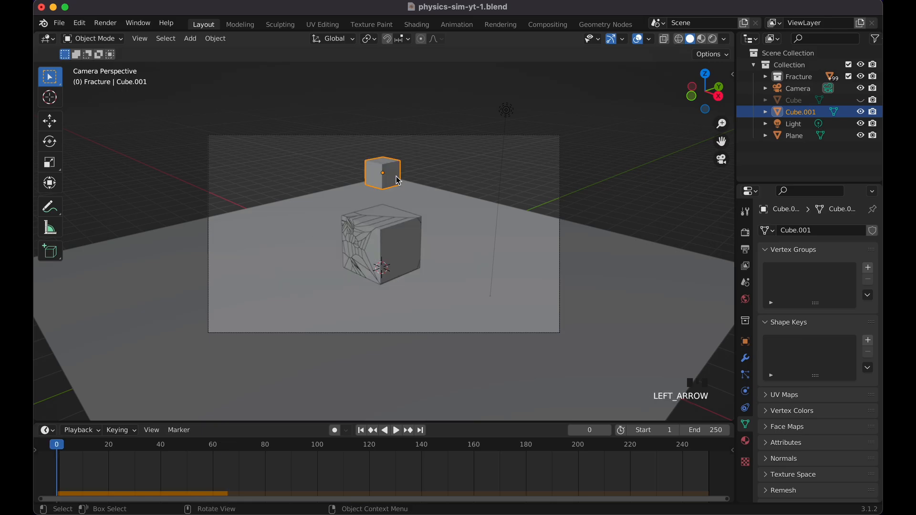
Step: Move the camera farther back with walk navigation so more floor surrounds the cubes in the camera frame
left_click(547, 139)
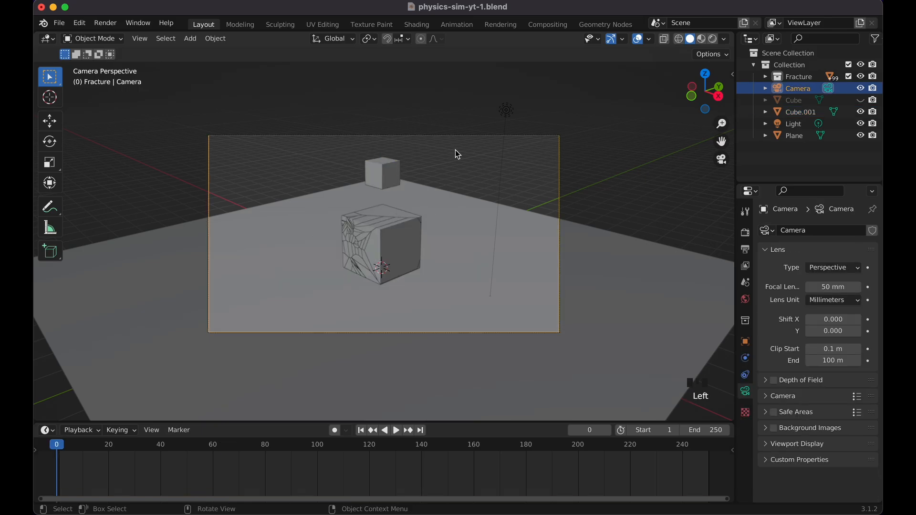
key("shift+grave")
key("s")
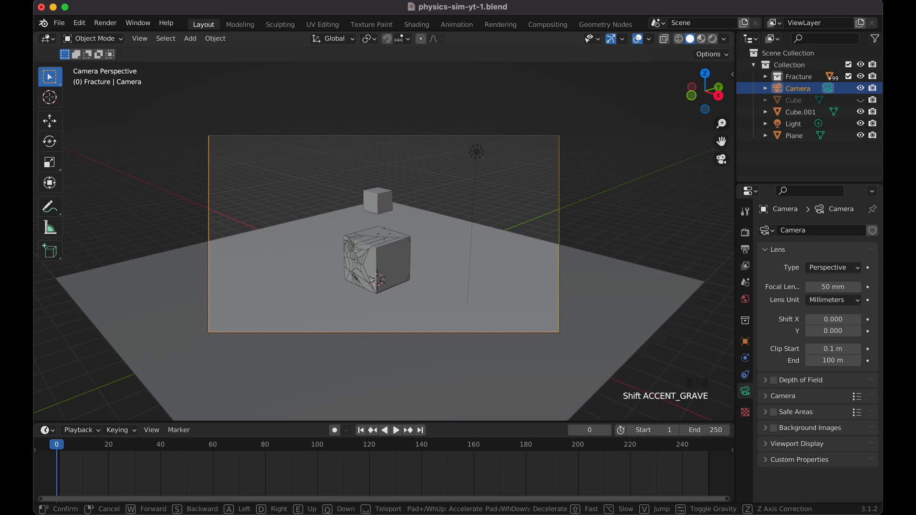
left_click(384, 234)
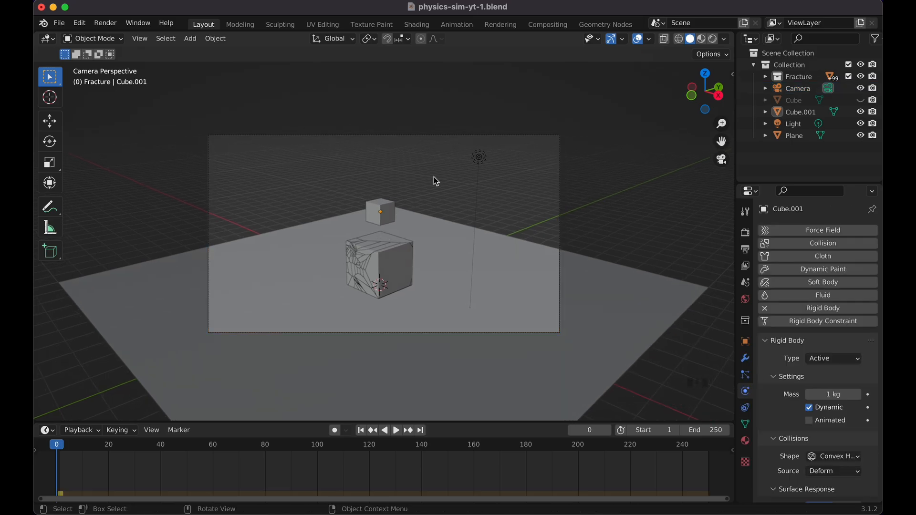
Step: Raise the small cube along the Z axis to near the upper edge of the camera frame
left_click(393, 214)
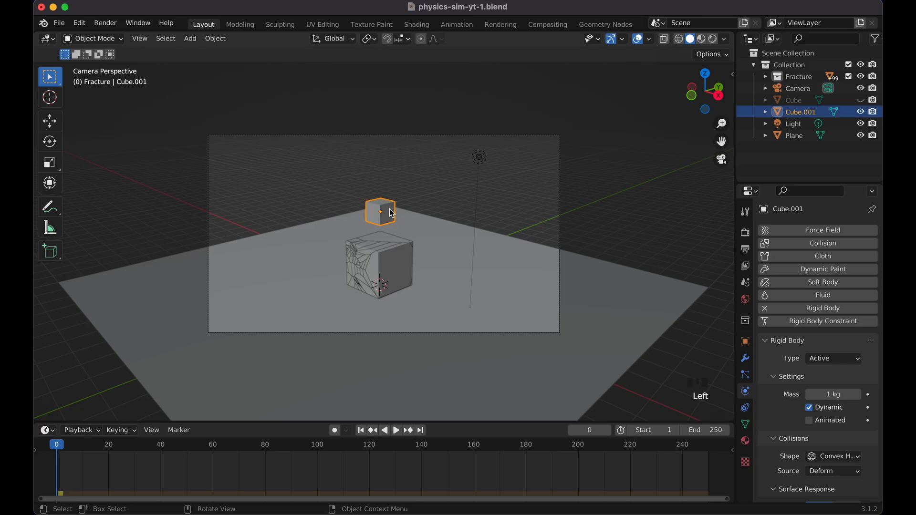
key("g")
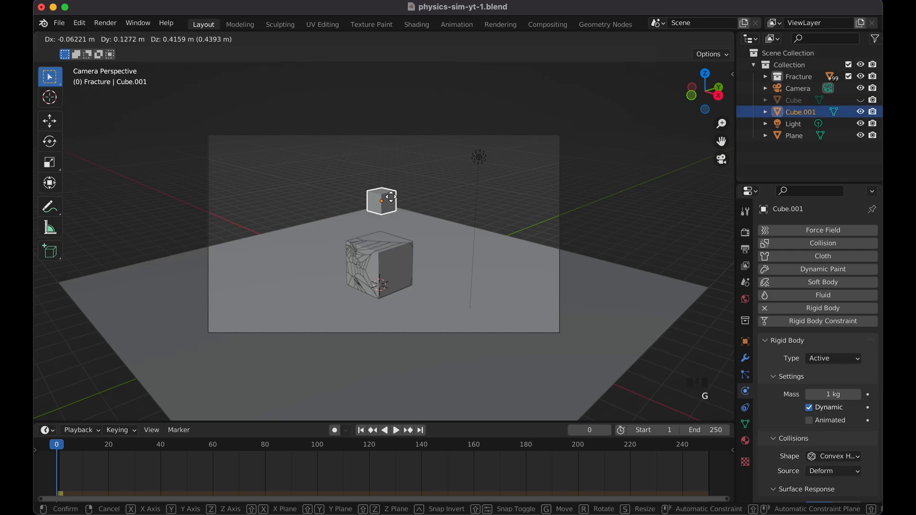
key("z")
left_click(393, 166)
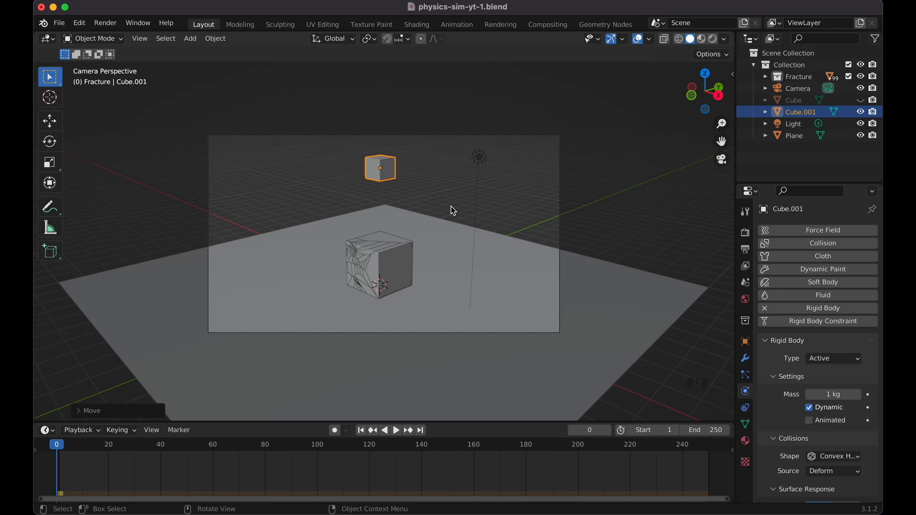
key("g")
left_click(400, 172)
Step: Play the simulation with the raised cube to frame 80, replay it from frame 0 to frame 44, and return to frame 0
key("space")
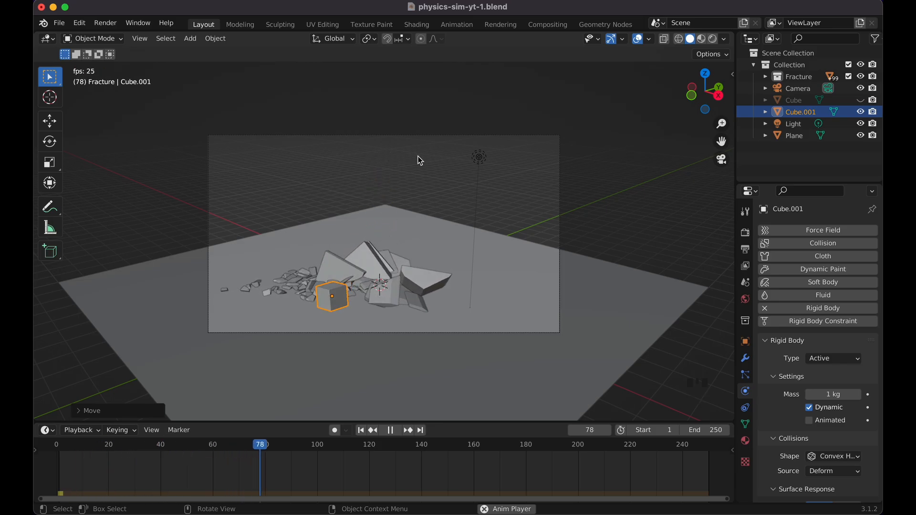
key("space")
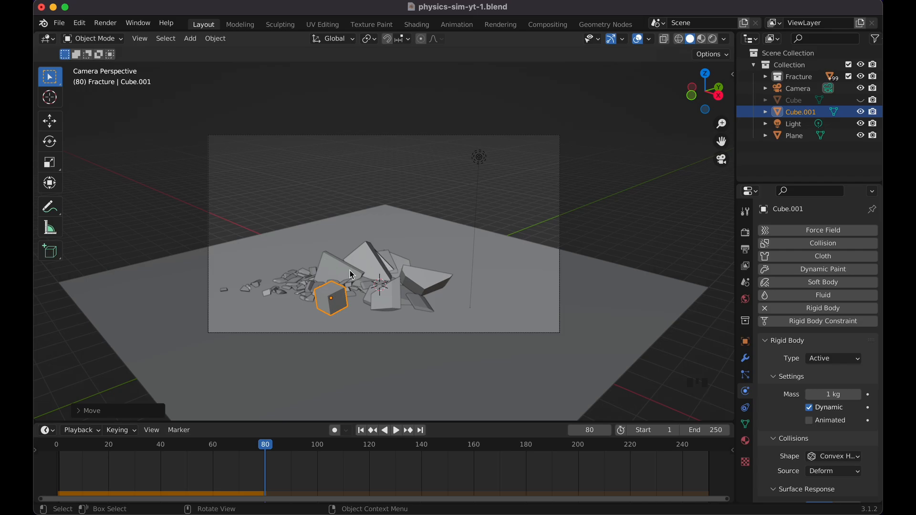
key("shift+Left")
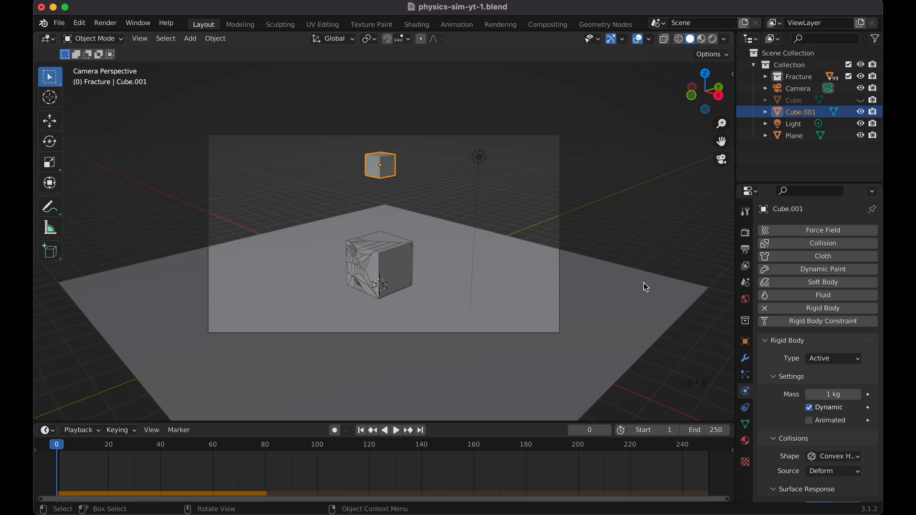
key("space")
key("space")
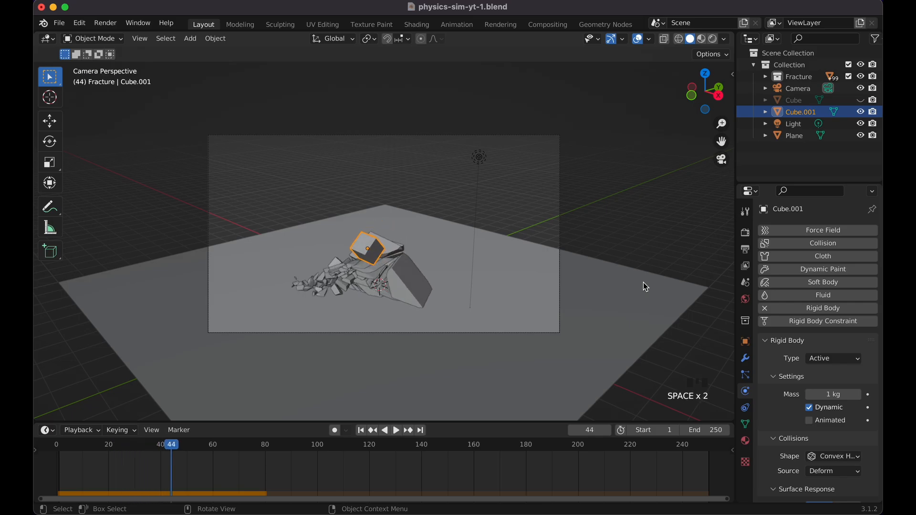
key("Left")
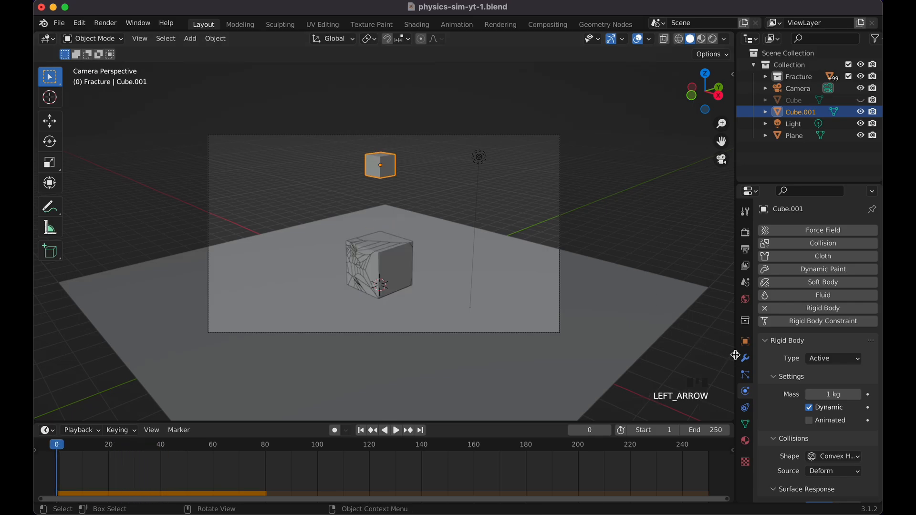
Step: Set the scene's Rigid Body World speed to 5
left_click(747, 288)
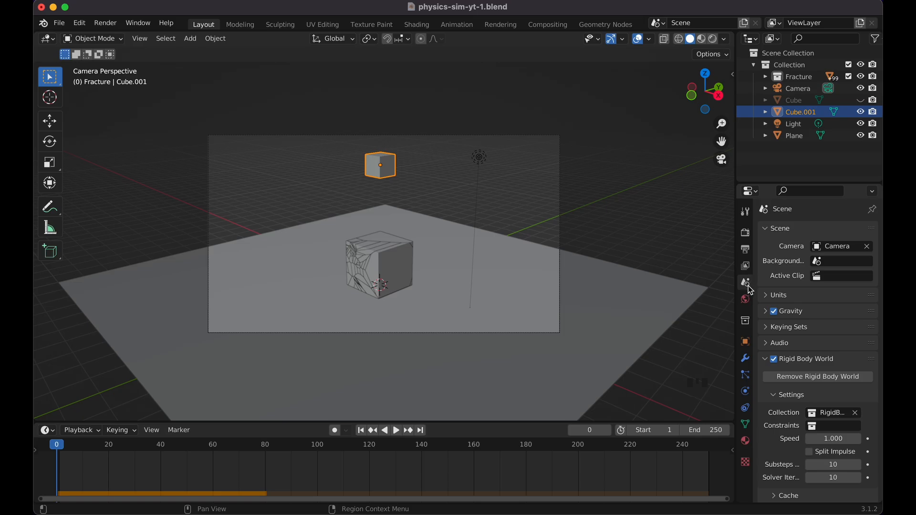
left_click(764, 360)
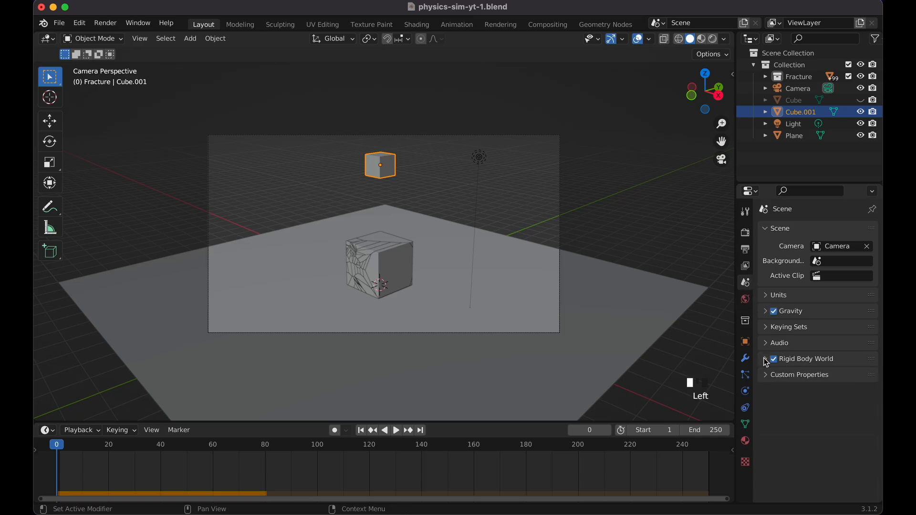
left_click(766, 363)
left_click(827, 438)
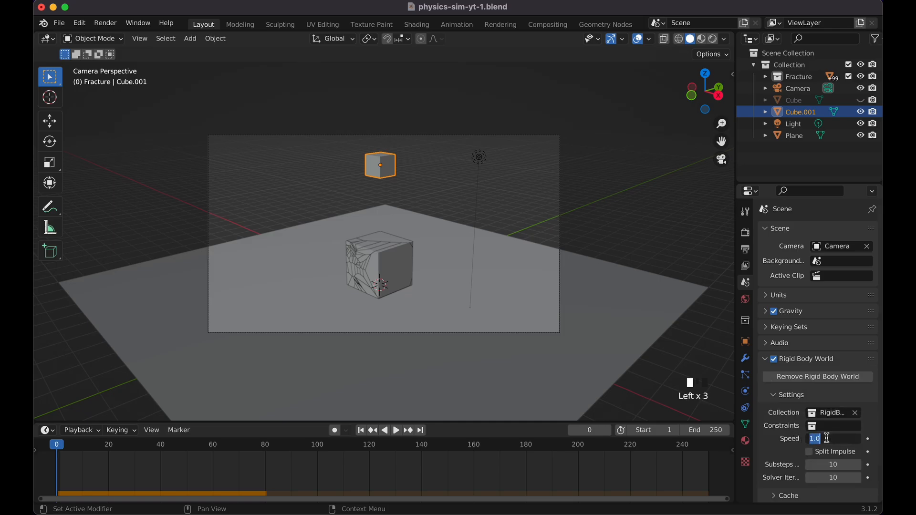
type("5")
key("Return")
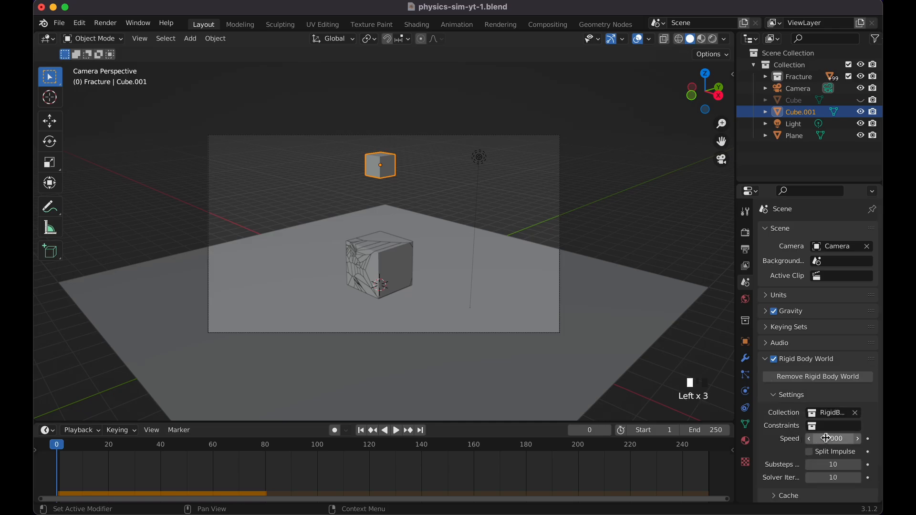
Step: Play the faster simulation to frame 39, return to frame 0, and save the file
key("space")
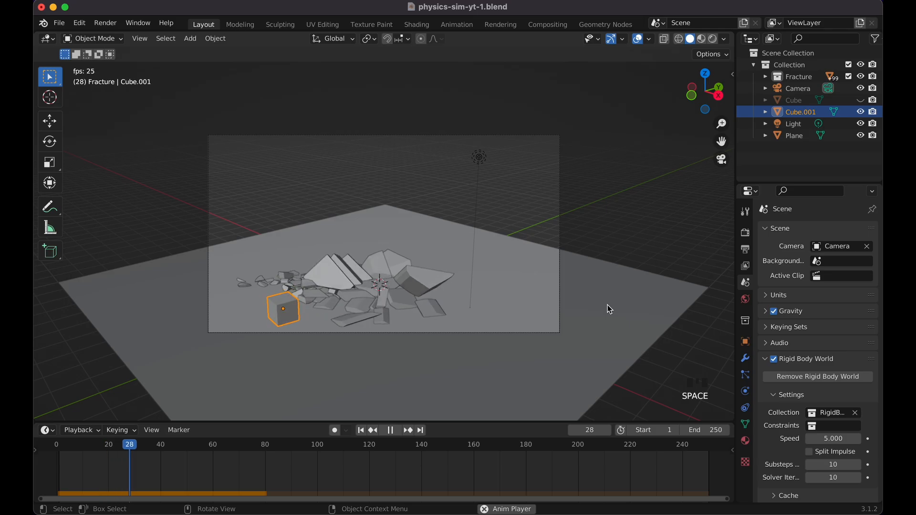
key("space")
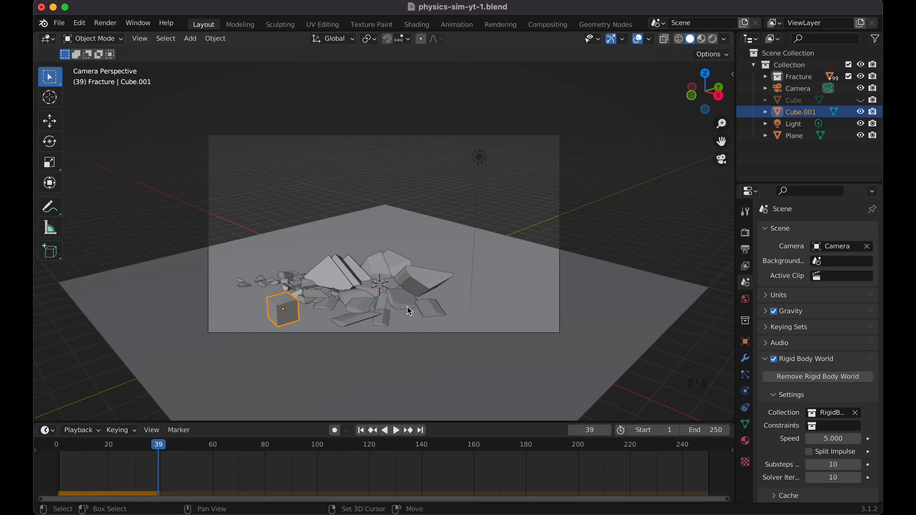
key("shift+Left")
key("shift+Left")
key("Left")
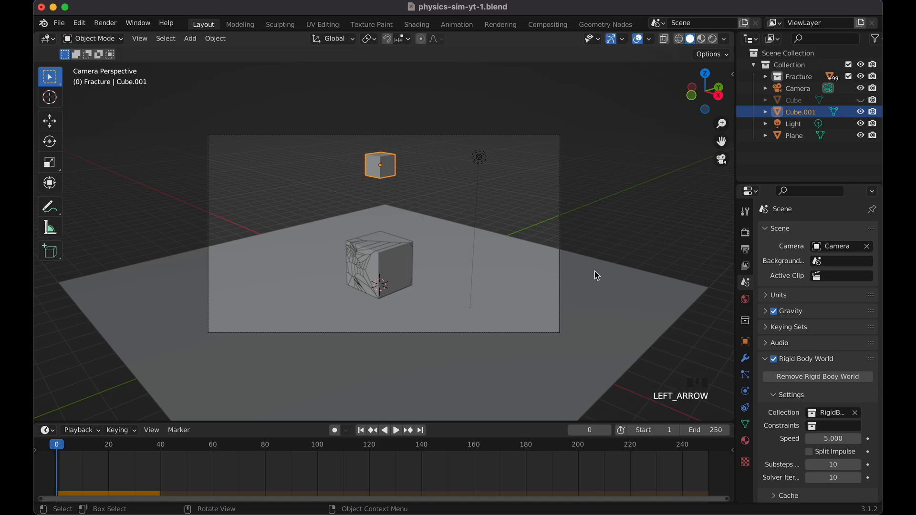
key("super+s")
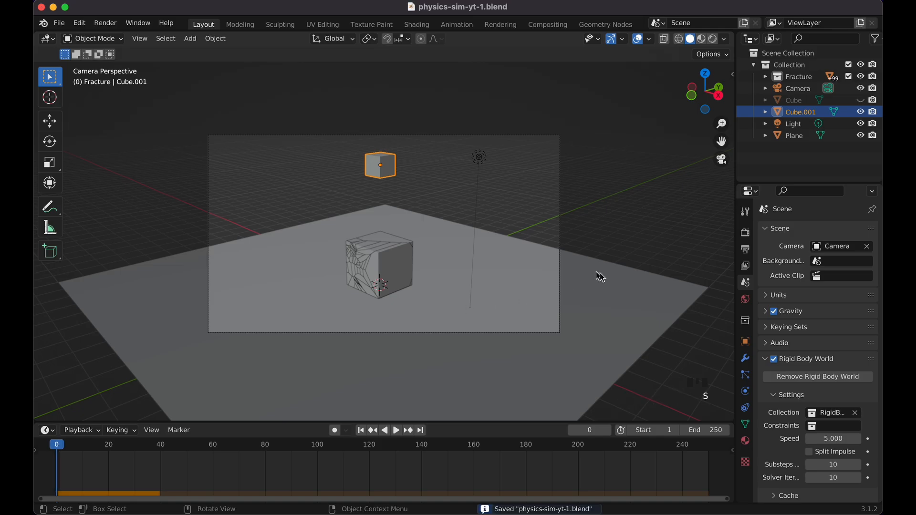
Step: Try a rigid body mass of 100 kg on the small cube by playing the simulation, and return to frame 0
left_click(396, 173)
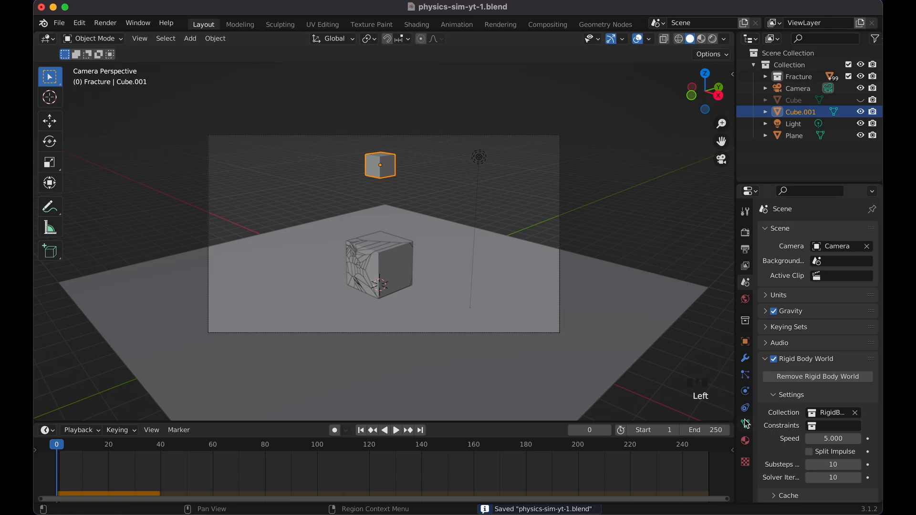
left_click(746, 392)
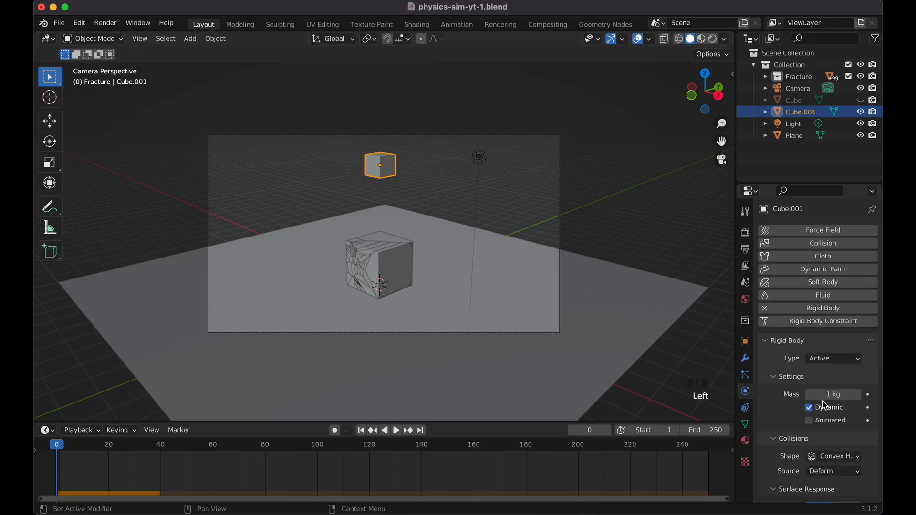
left_click(828, 396)
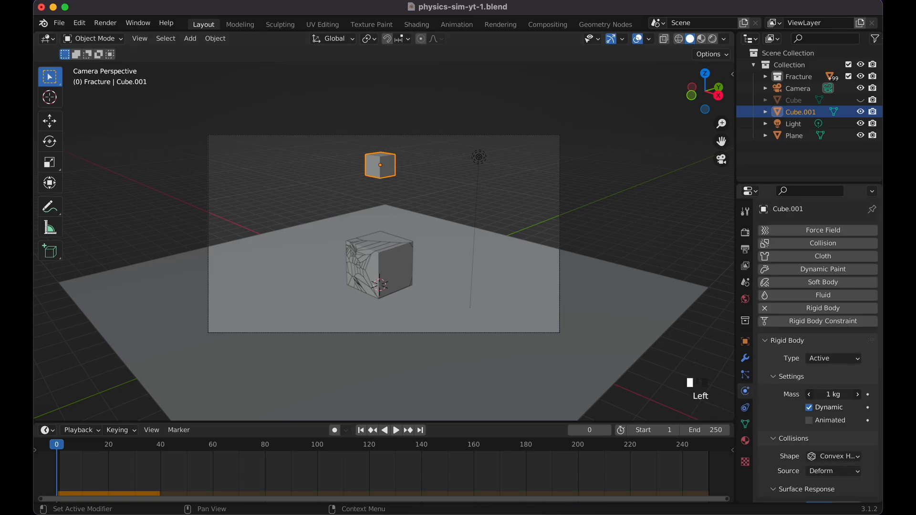
type("100")
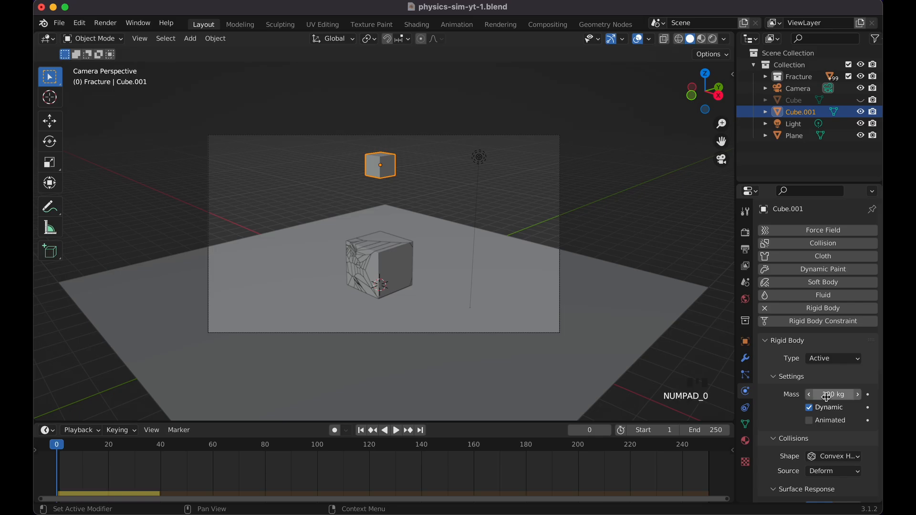
key("space")
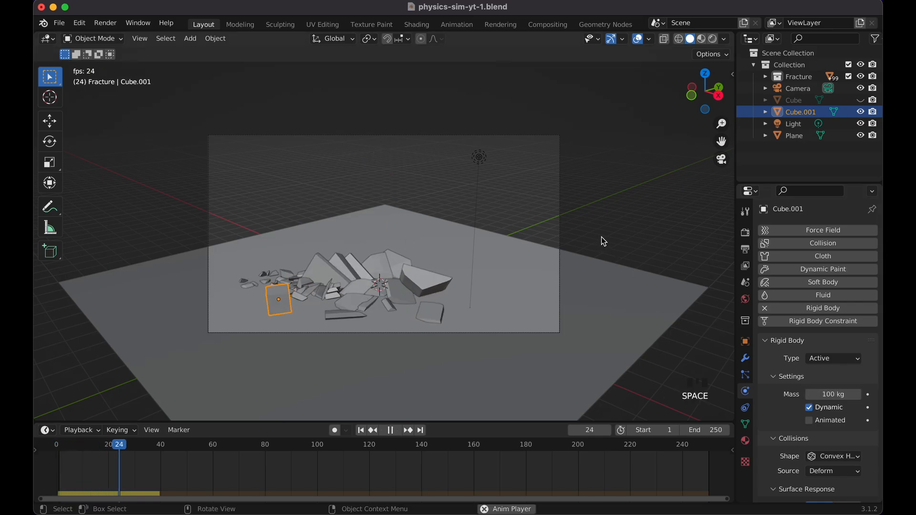
key("space")
key("shift+Left")
key("Left")
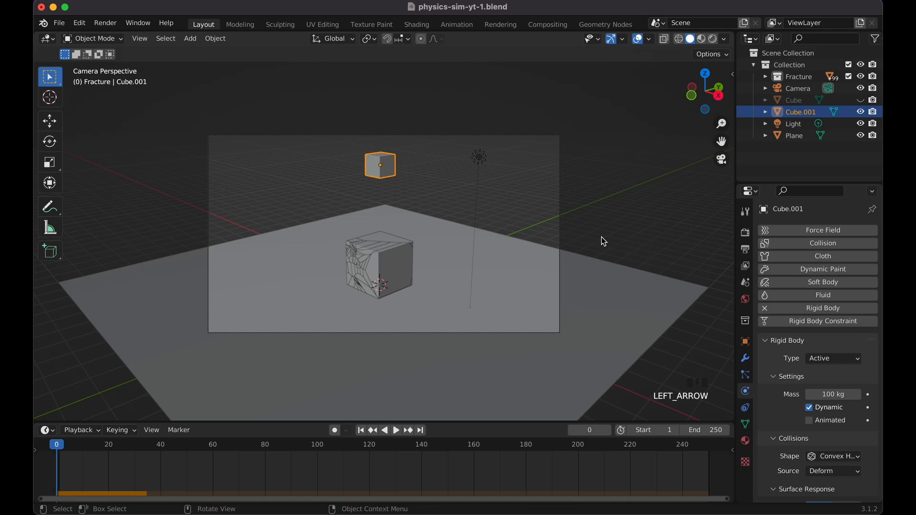
Step: Try a mass of 1000 kg on the small cube by playing the simulation to frame 33, and return to frame 0
left_click(838, 396)
type("1000")
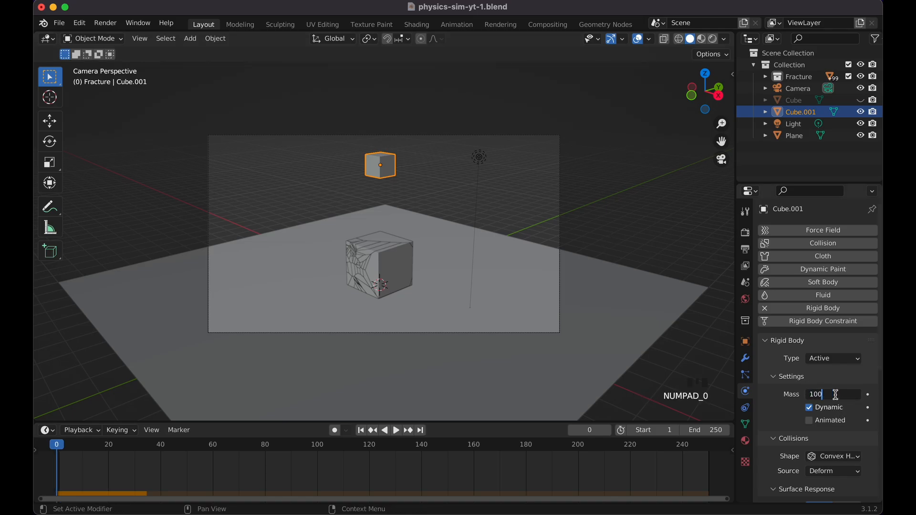
key("Return")
key("space")
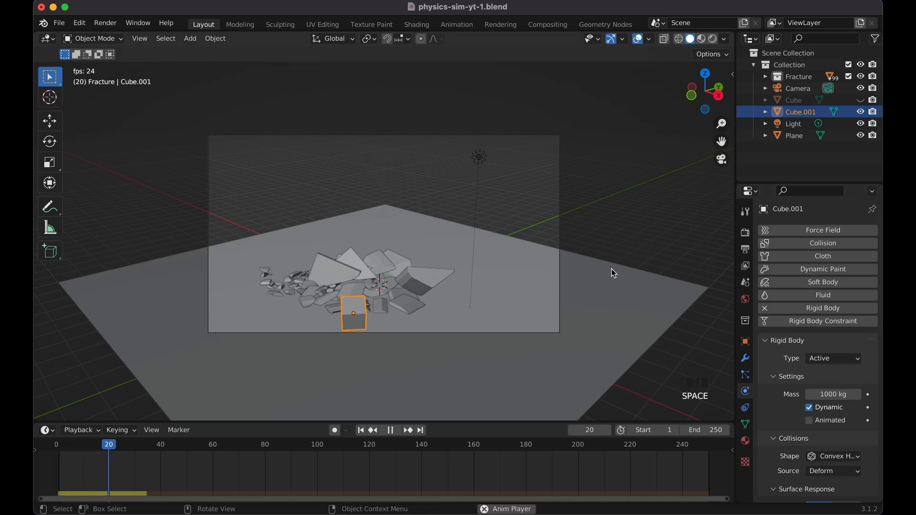
key("space")
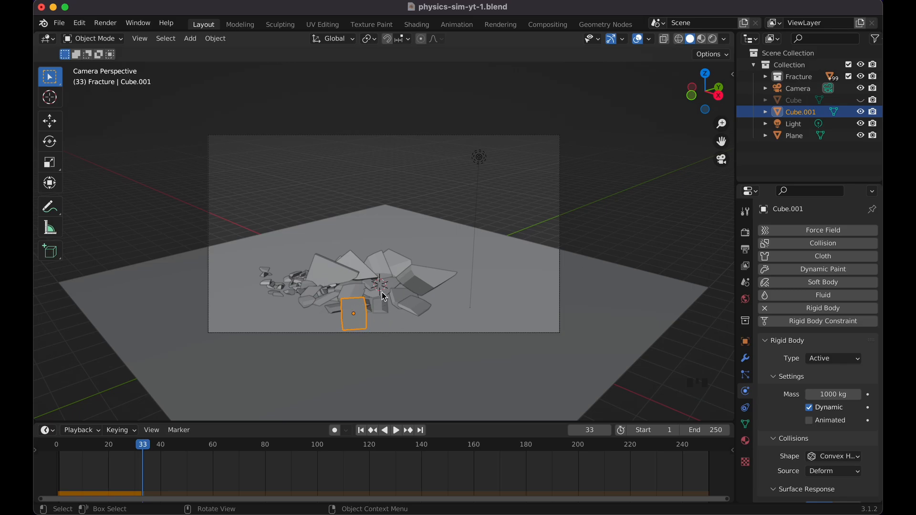
key("shift+Left")
key("shift+Left")
key("shift+Left")
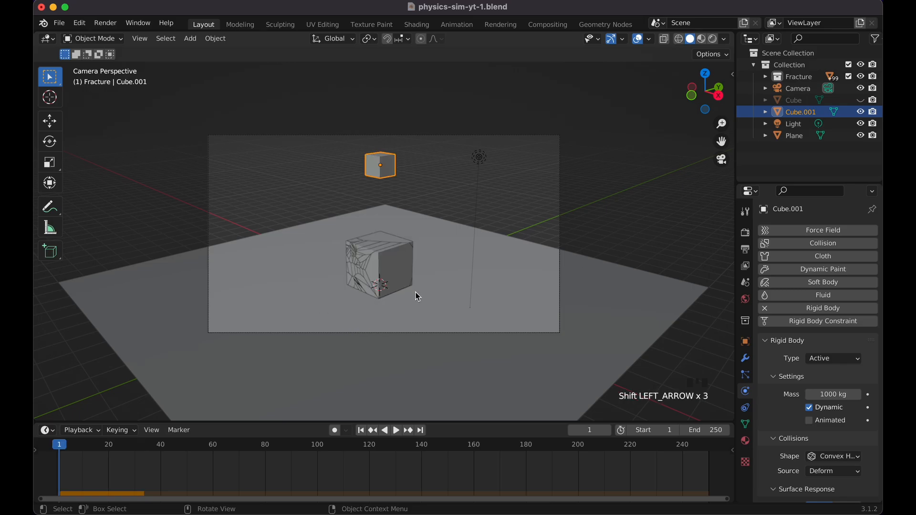
key("Left")
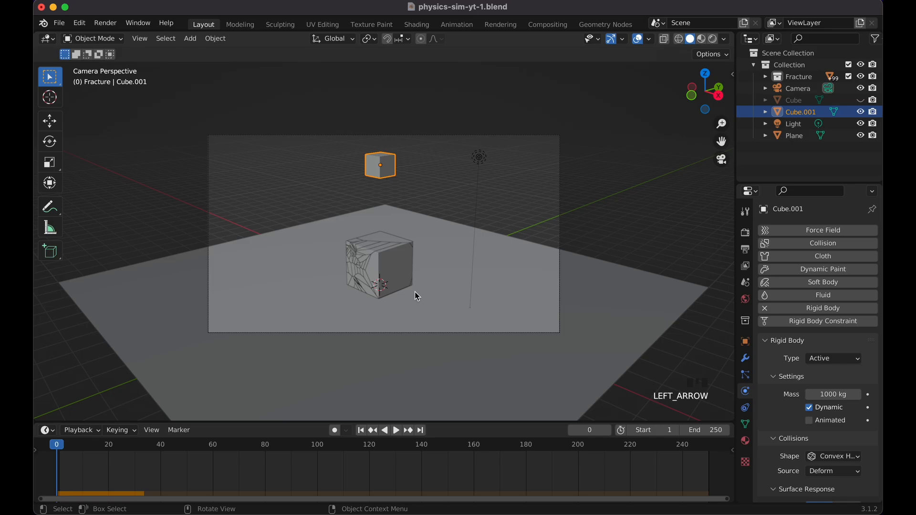
Step: Check the mass of the fractured cube's largest visible piece, and scale the falling cube up uniformly by about 3.09
left_click(394, 261)
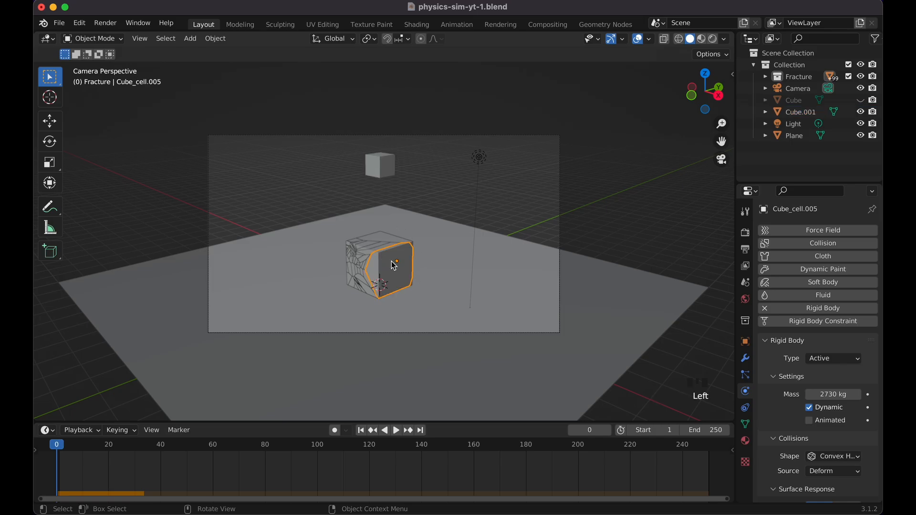
key("Left")
left_click(383, 168)
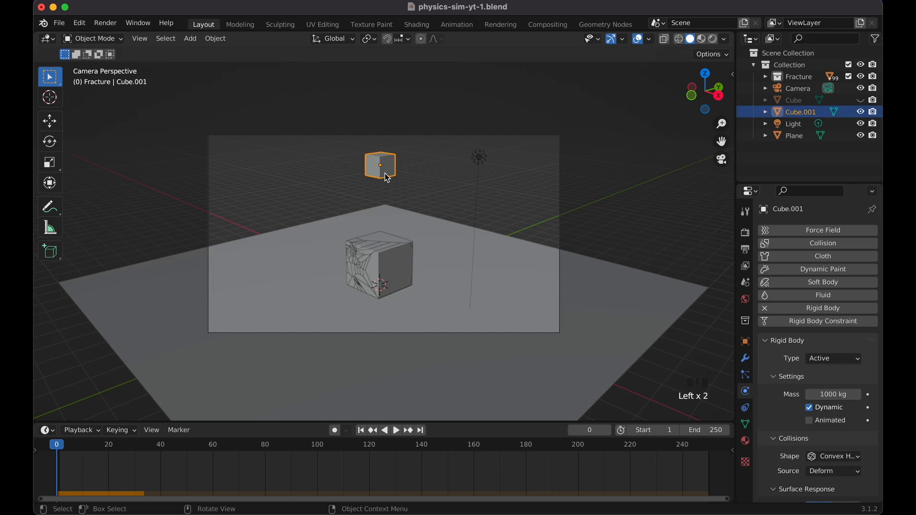
key("s")
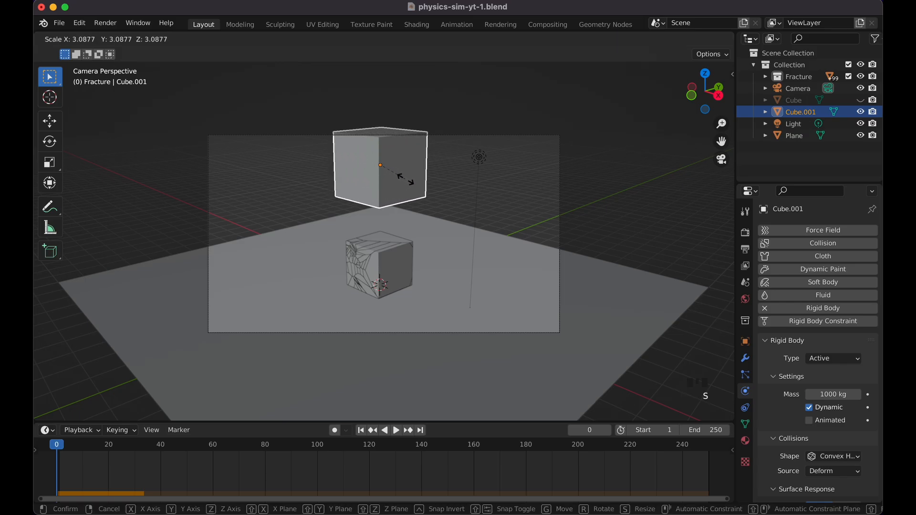
left_click(408, 182)
Step: Set the enlarged falling cube's rigid body mass to 10000 kg
left_click(839, 395)
type("10000")
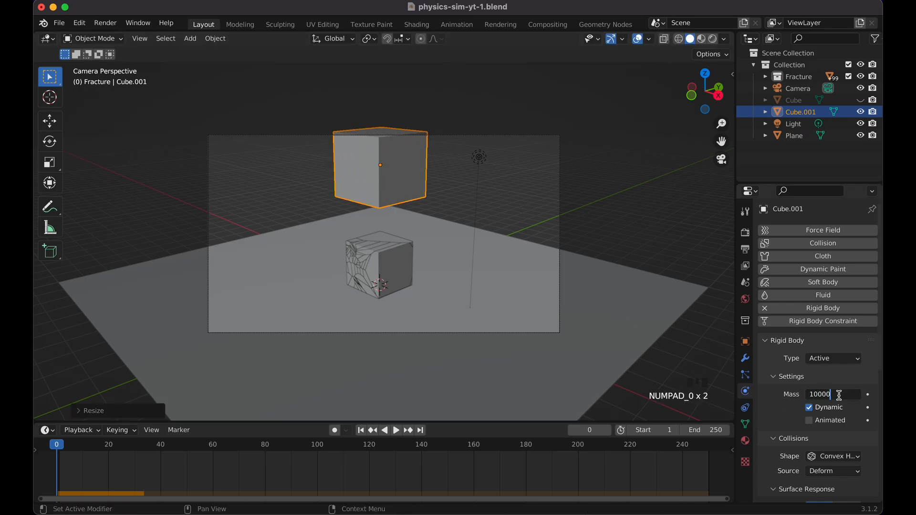
key("Return")
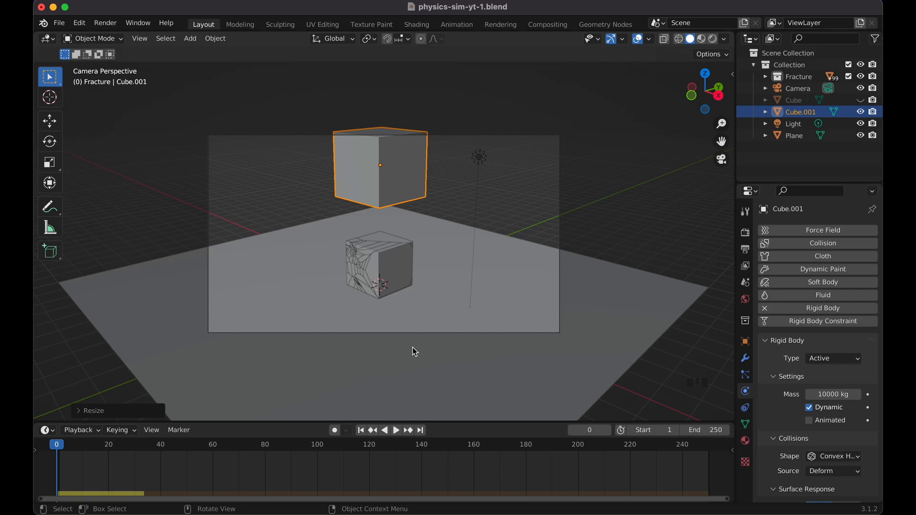
Step: Play the simulation with the enlarged cube to frame 45 and return to frame 0
key("space")
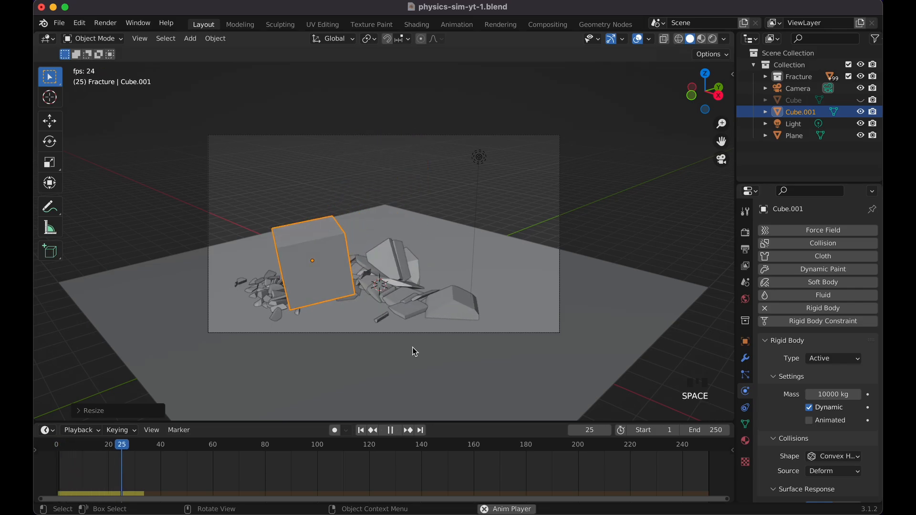
key("space")
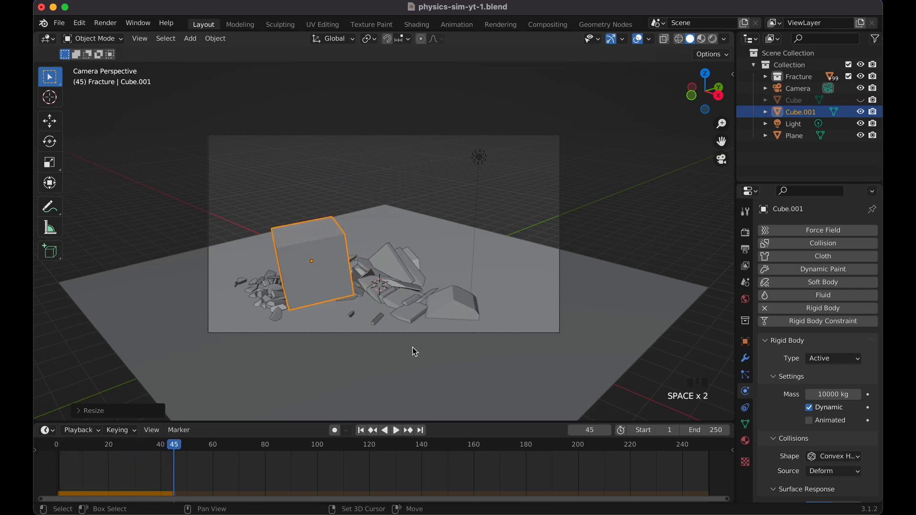
key("shift+Left")
key("Left")
Step: Set the enlarged falling cube's rigid body mass to 10 kg
double_click(821, 395)
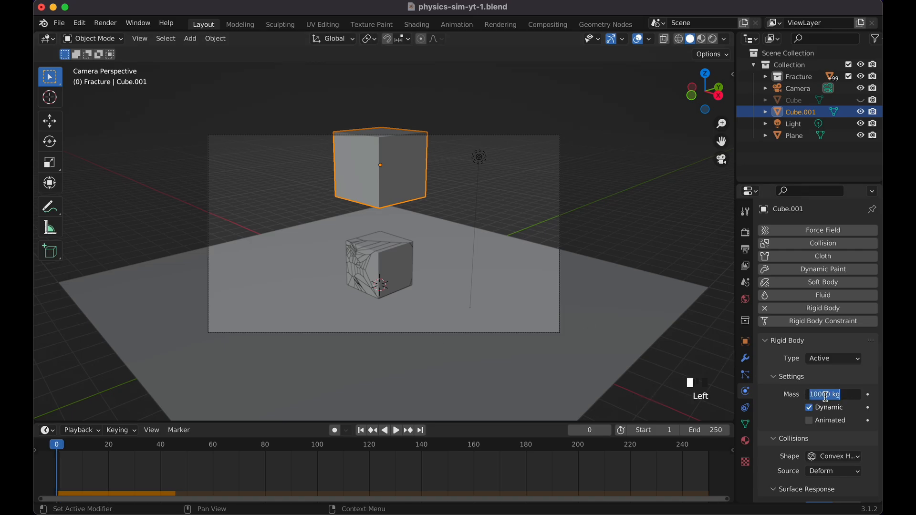
type("10")
key("Return")
Step: Play the simulation with the lighter falling cube to frame 18 and return to frame 1
key("space")
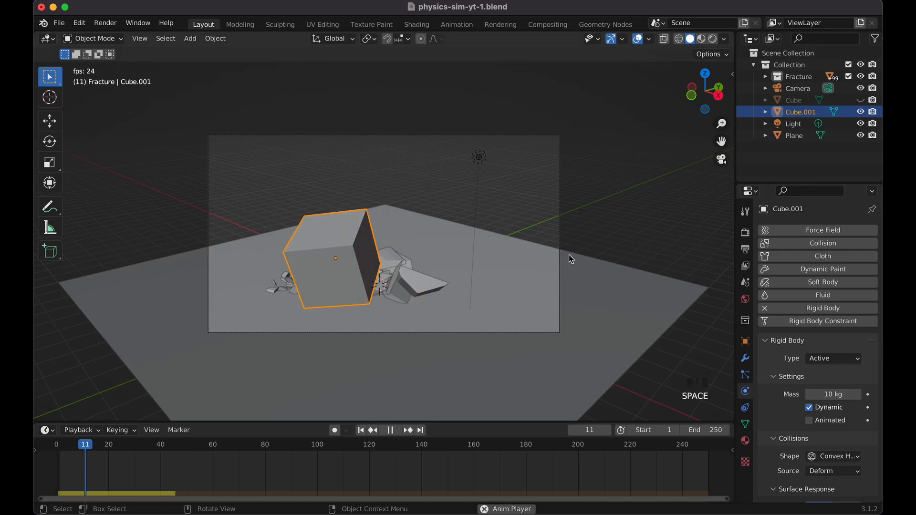
key("space")
key("Left")
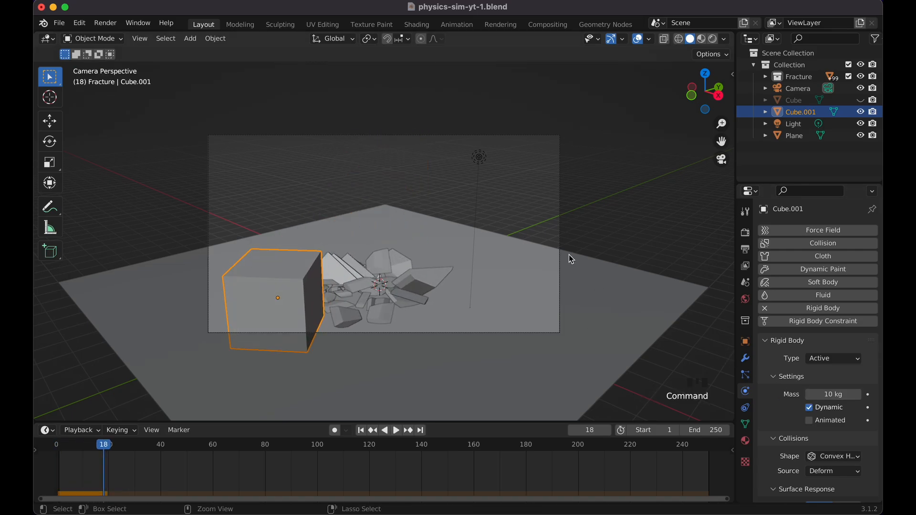
key("shift+Left")
key("shift+Left")
key("shift+Left")
Step: Scale the falling cube down uniformly to about half the fractured cube's width and deselect it
key("s")
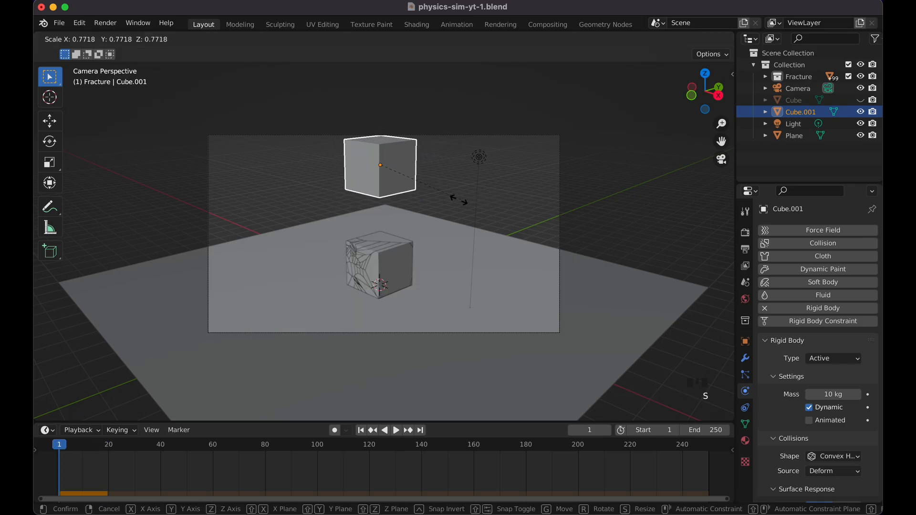
left_click(423, 186)
left_click(639, 146)
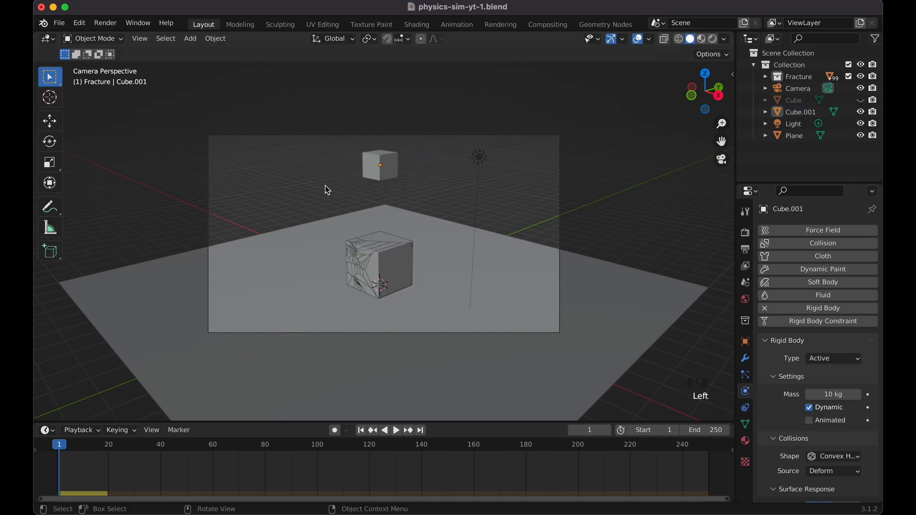
Step: Add a monkey mesh and move it up along the global Z axis to the small falling cube's height
key("shift+a")
mouse_move(395, 207)
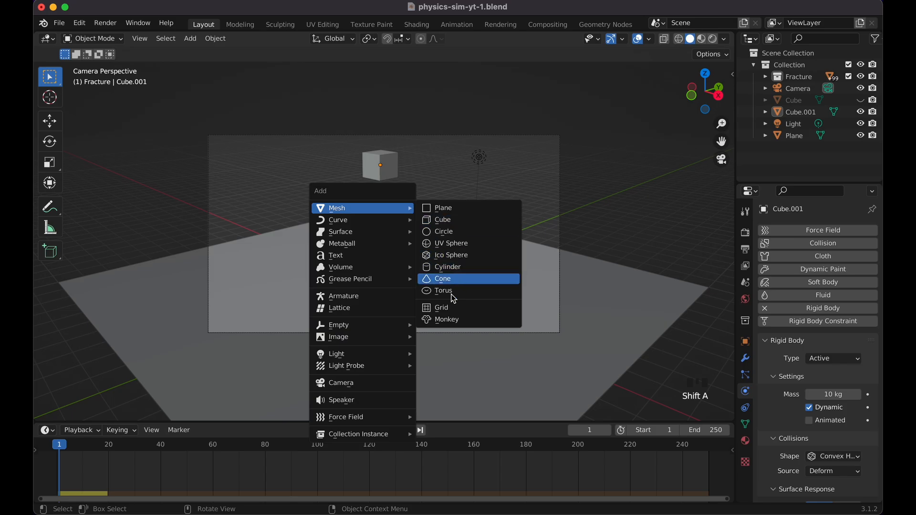
left_click(444, 321)
key("g")
key("z")
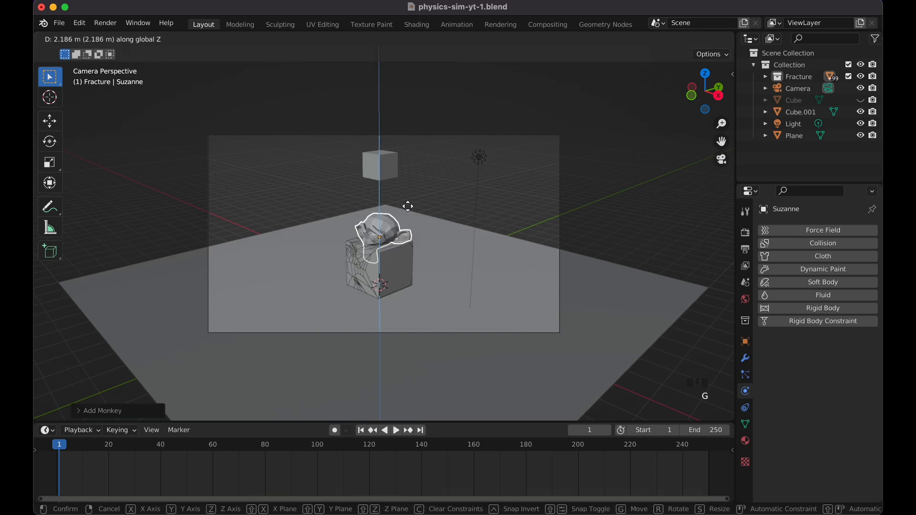
left_click(412, 158)
Step: Hide the small falling cube, Cube.001, in the viewport and disable it in renders
left_click(387, 155)
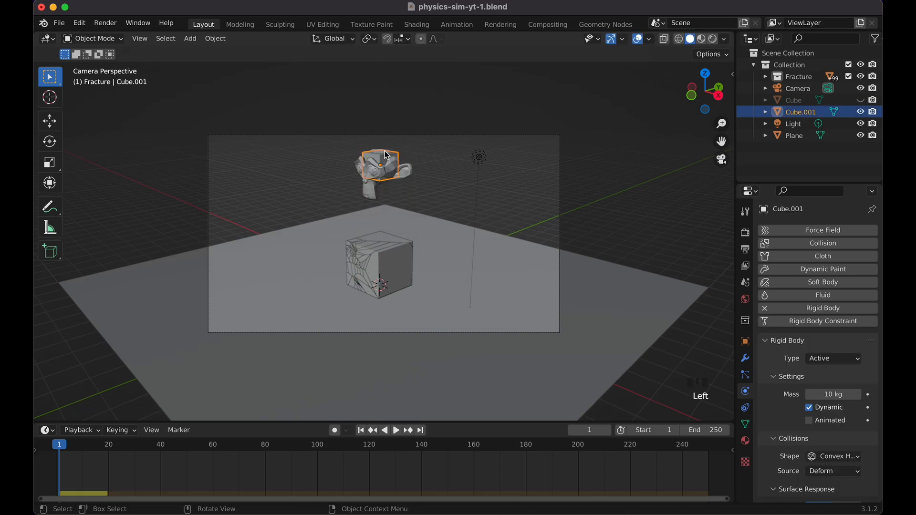
left_click(860, 111)
left_click(873, 111)
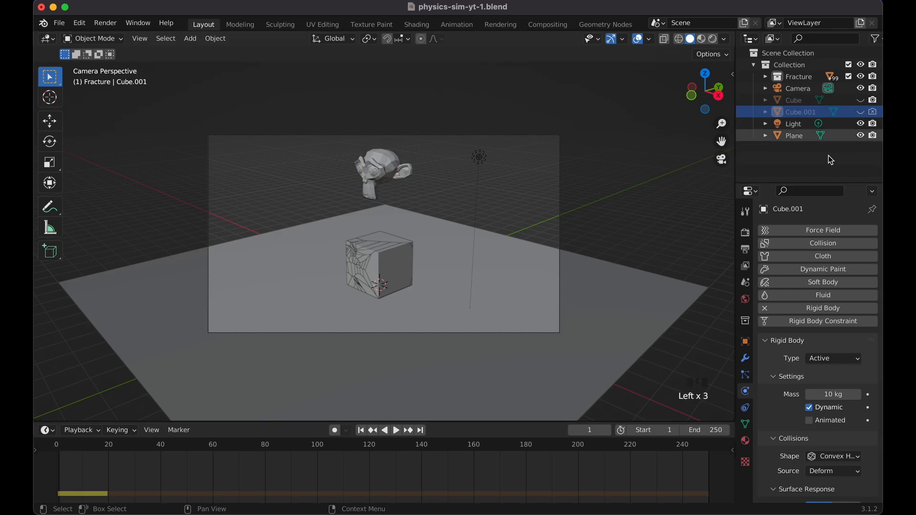
Step: Make the monkey head an active rigid body with the default settings
left_click(394, 170)
left_click(797, 309)
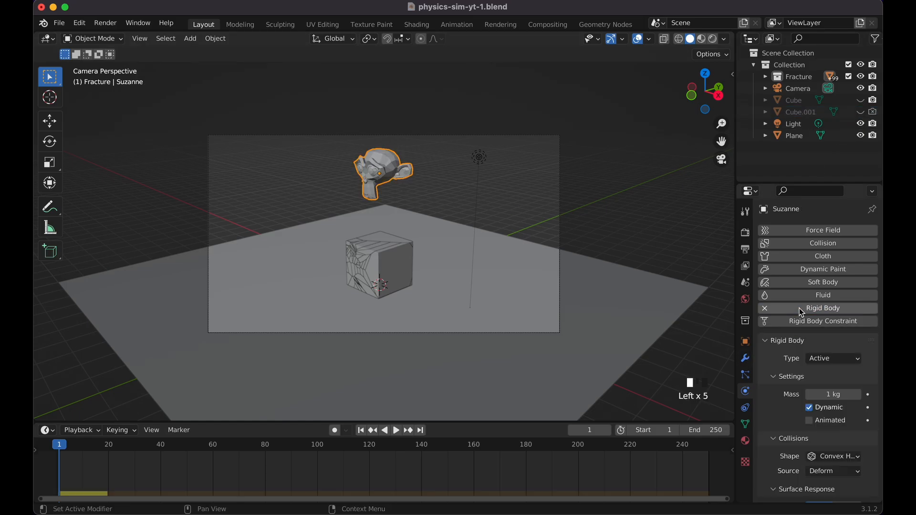
scroll(799, 415, "down", 8)
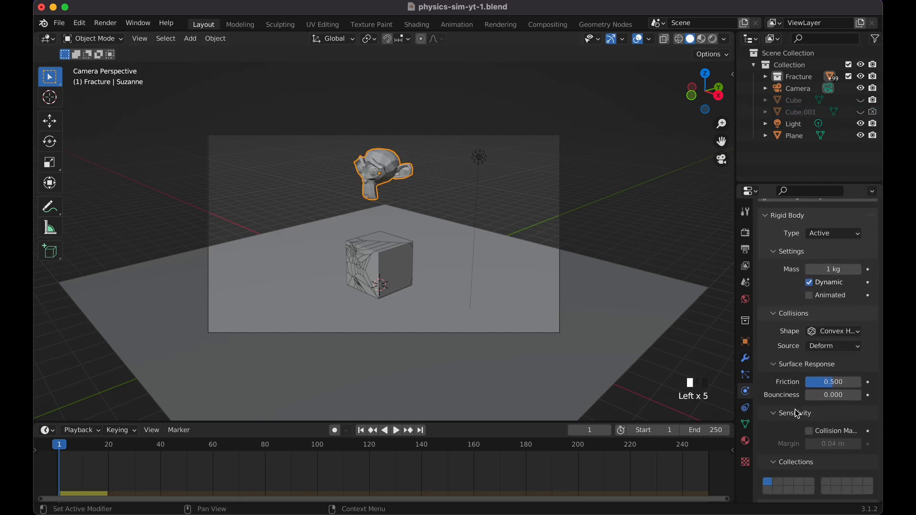
Step: Play the simulation with the monkey head falling onto the fractured cube, and return to frame 0
key("space")
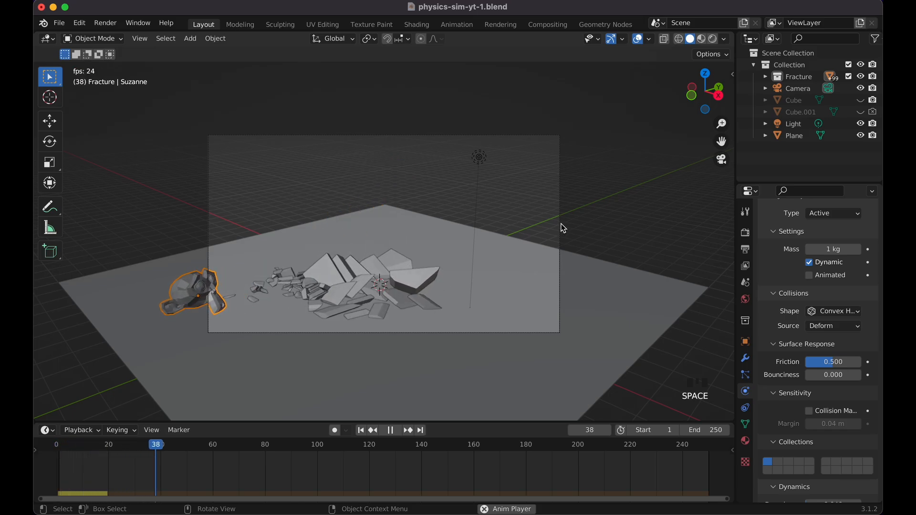
key("space")
key("shift+Left")
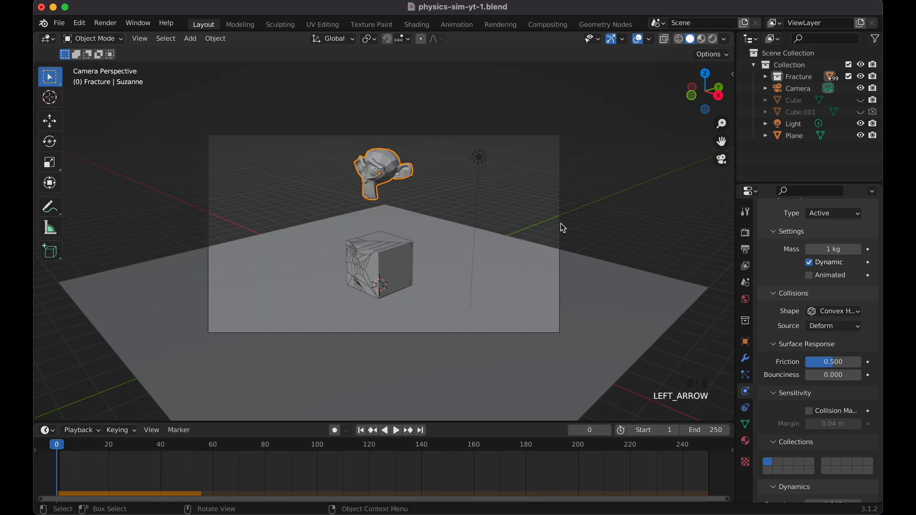
Step: Undo the monkey head's rigid body, the hiding of the small cube, and the monkey mesh's addition
key("super+z")
key("super+z")
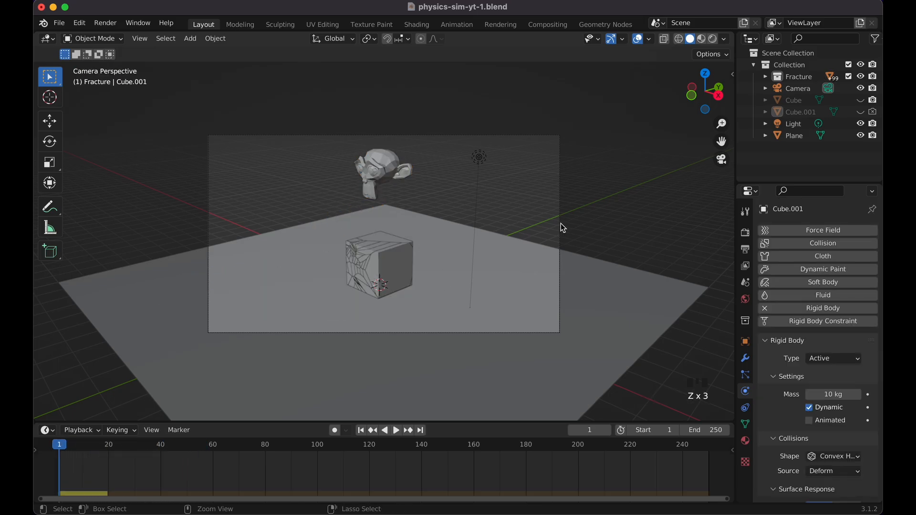
key("super+z")
key("super+z")
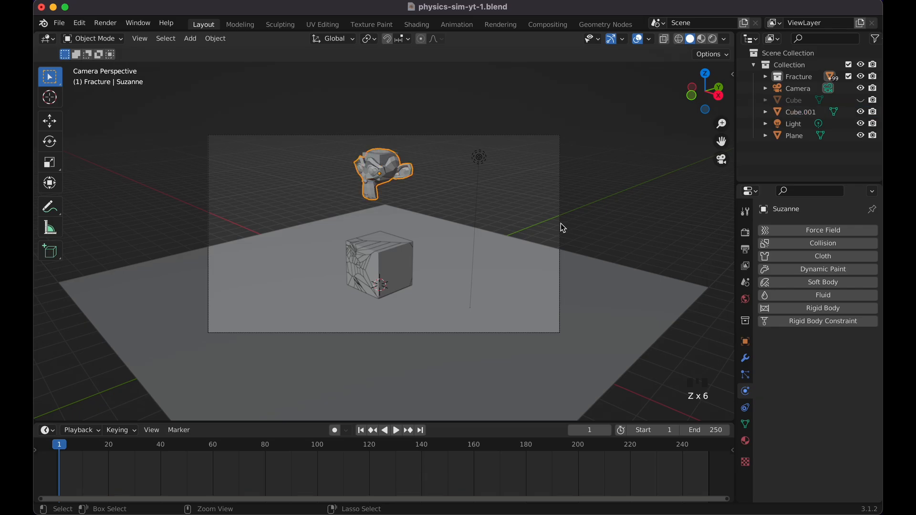
key("super+z")
key("super+z")
left_click(603, 190)
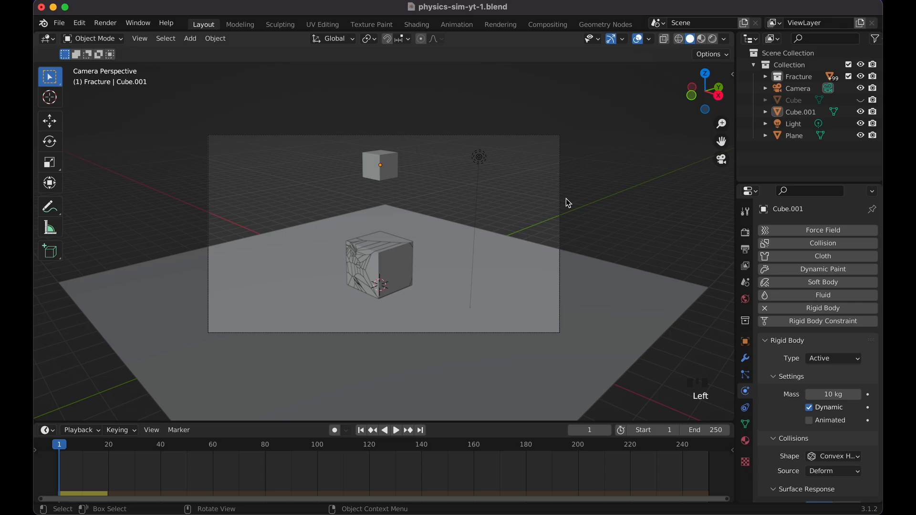
Step: Examine the material settings of the small falling cube and of the fractured cube's largest visible piece
left_click(399, 166)
left_click(746, 440)
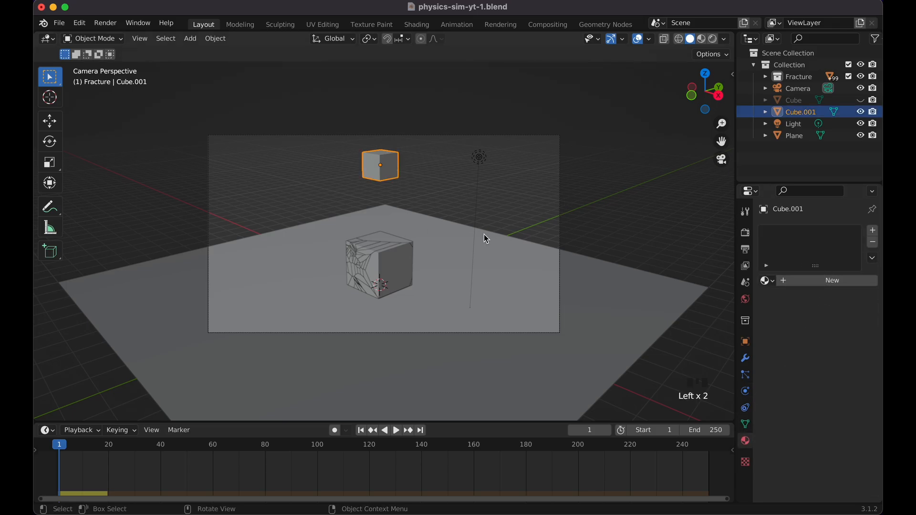
left_click(405, 270)
Step: Open the Cell Fracture options for the selected piece, examine the interior Material index, and close them without fracturing
left_click(217, 40)
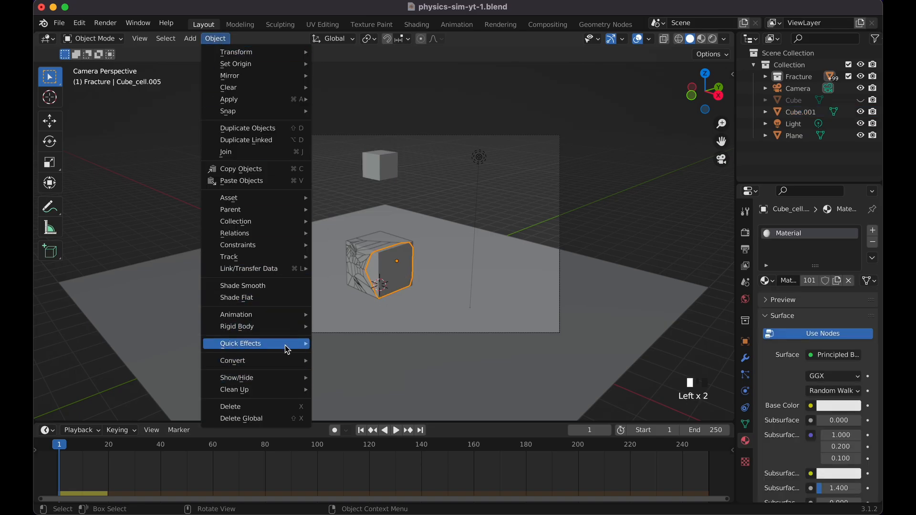
mouse_move(285, 344)
left_click(338, 395)
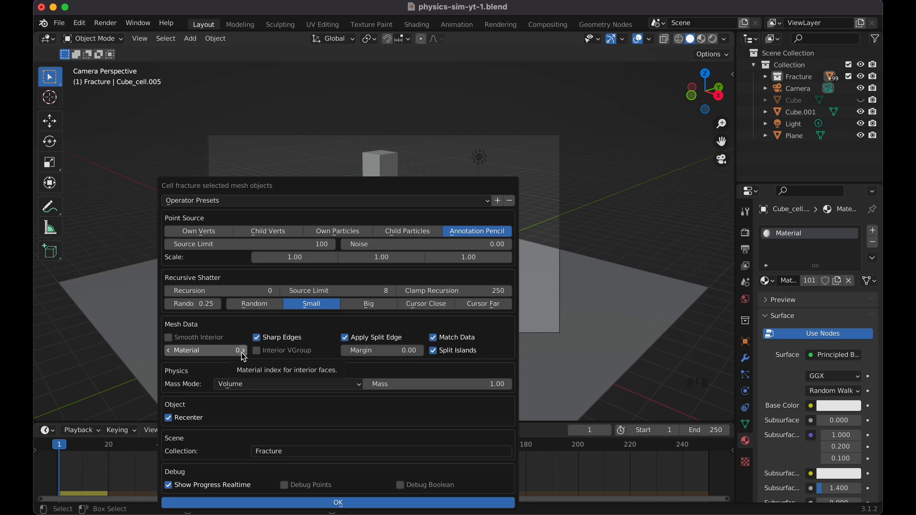
left_click(617, 185)
left_click(619, 189)
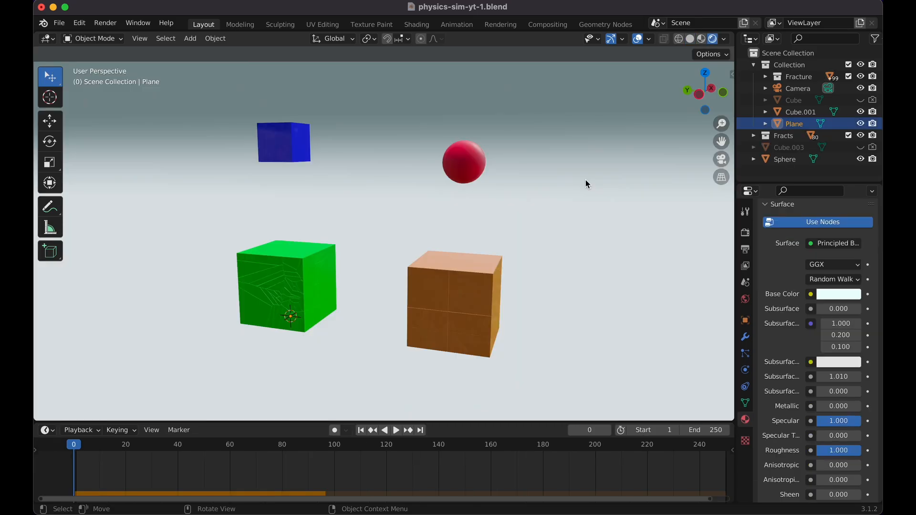
Step: Play the simulation of the coloured scene with the blue cube and red sphere above the two fractured cubes
key("space")
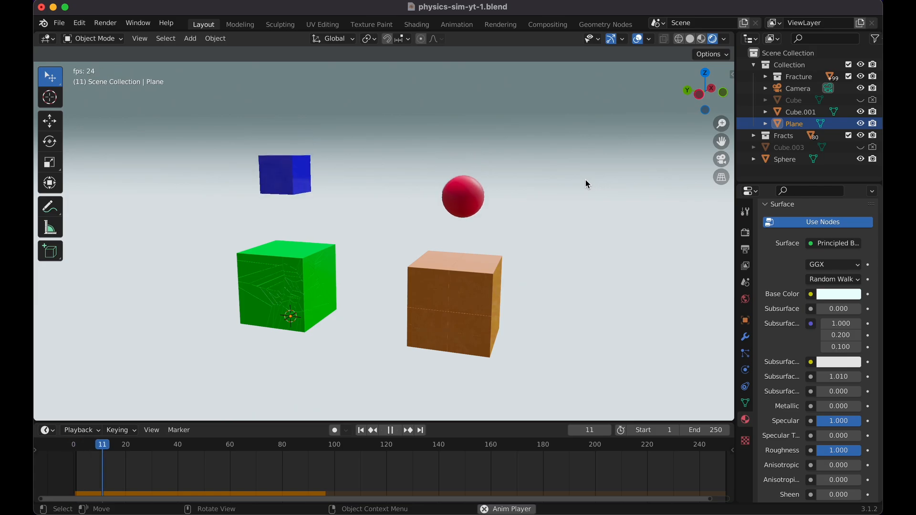